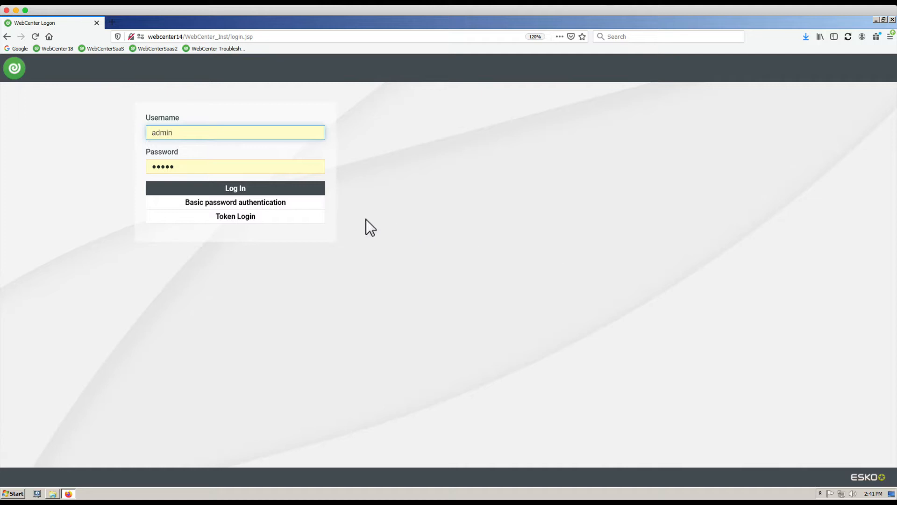
Step: Log in with the prefilled credentials and open the list of task types
click(253, 192)
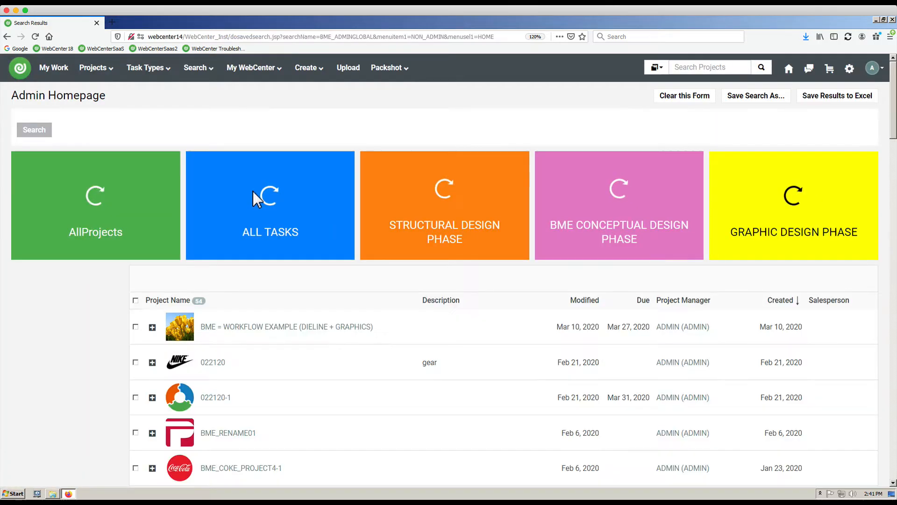
mouse_move(144, 82)
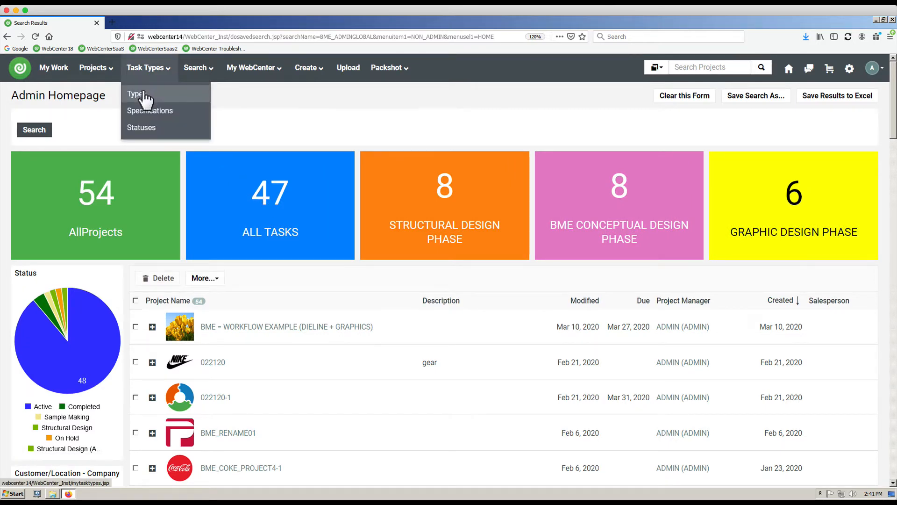
click(145, 93)
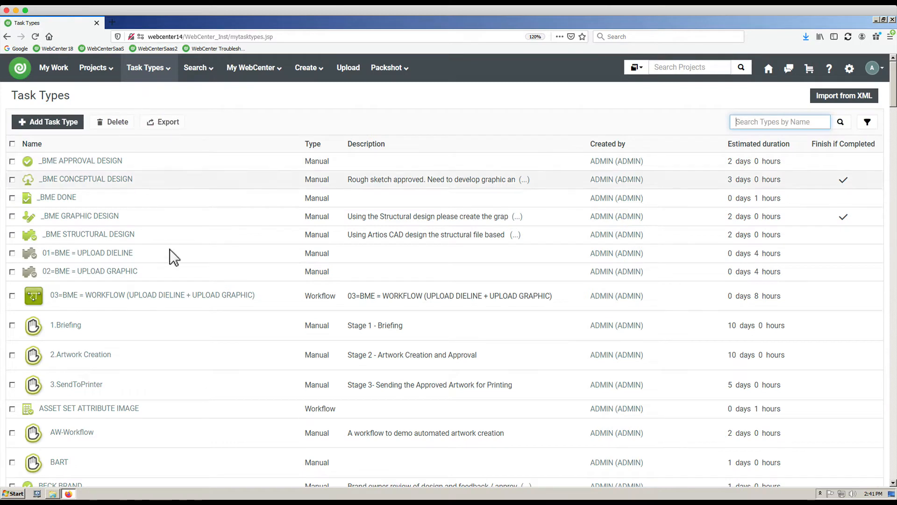
Step: Open the workflow diagram of task type 03=BME = WORKFLOW (UPLOAD DIELINE + UPLOAD GRAPHIC) in full screen
click(165, 298)
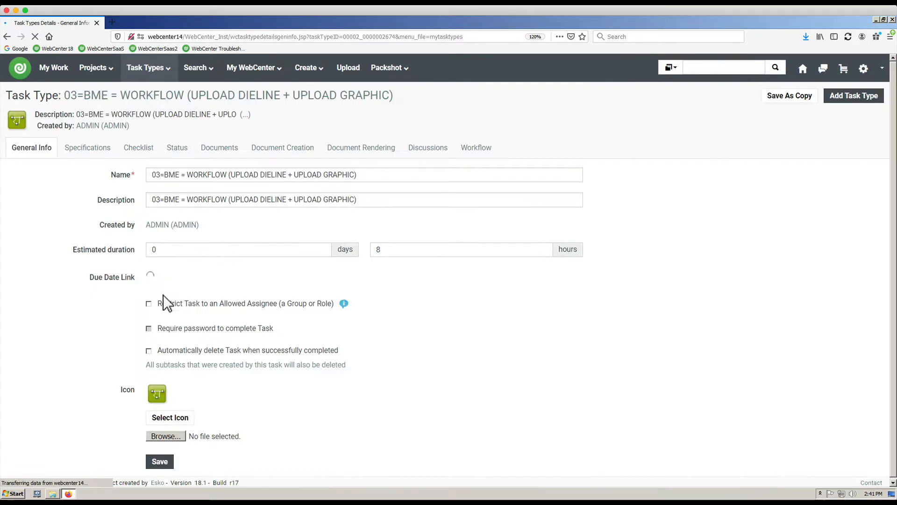
click(489, 146)
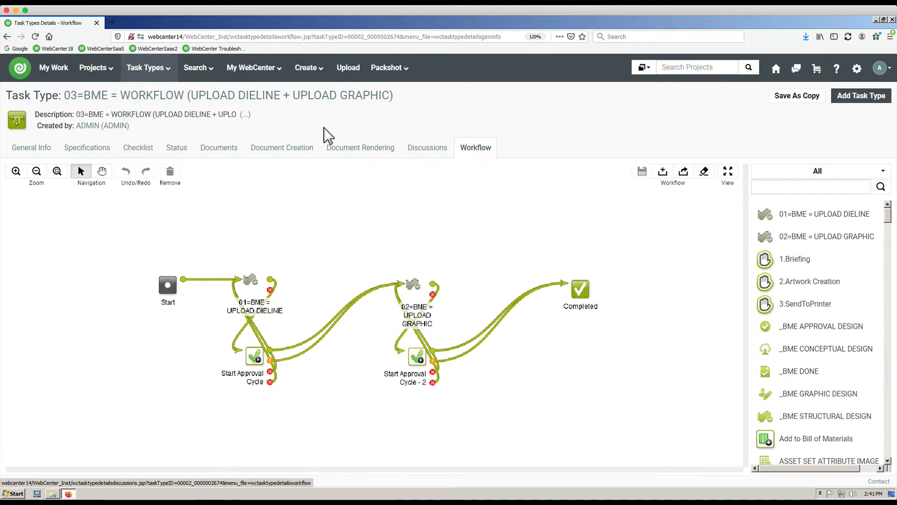
click(728, 172)
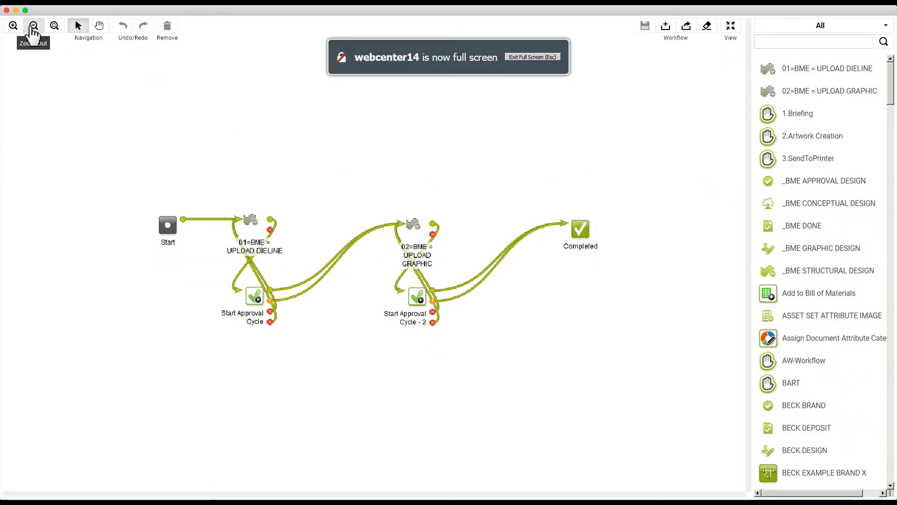
click(13, 27)
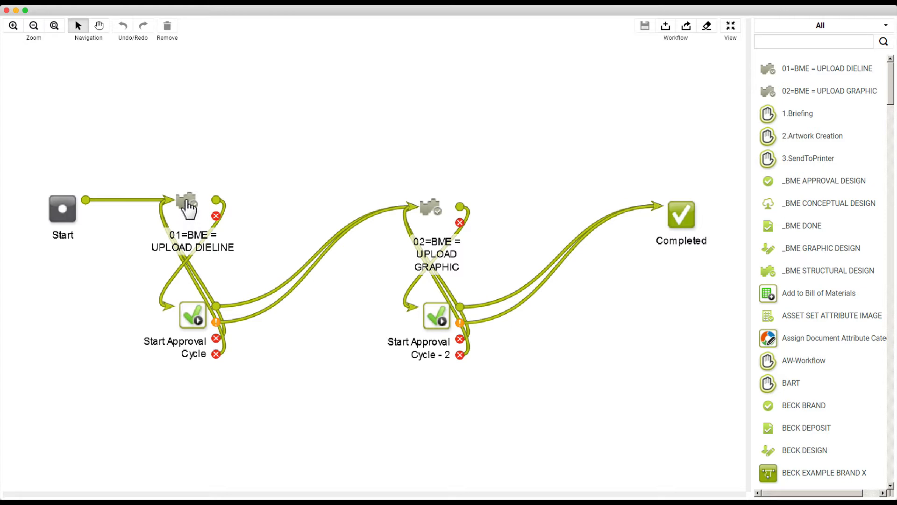
Step: Check the parameters and assignee of the 01=BME = UPLOAD DIELINE node, leaving them as they are
click(187, 206)
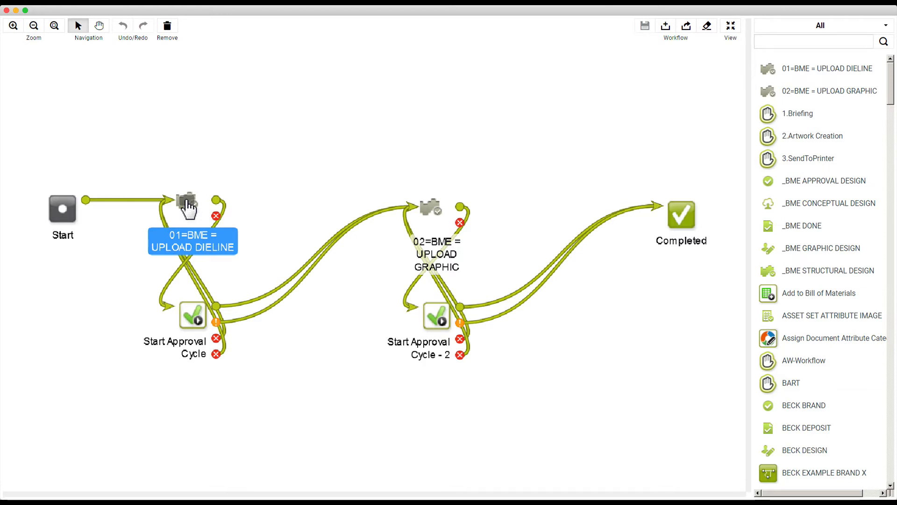
double_click(187, 202)
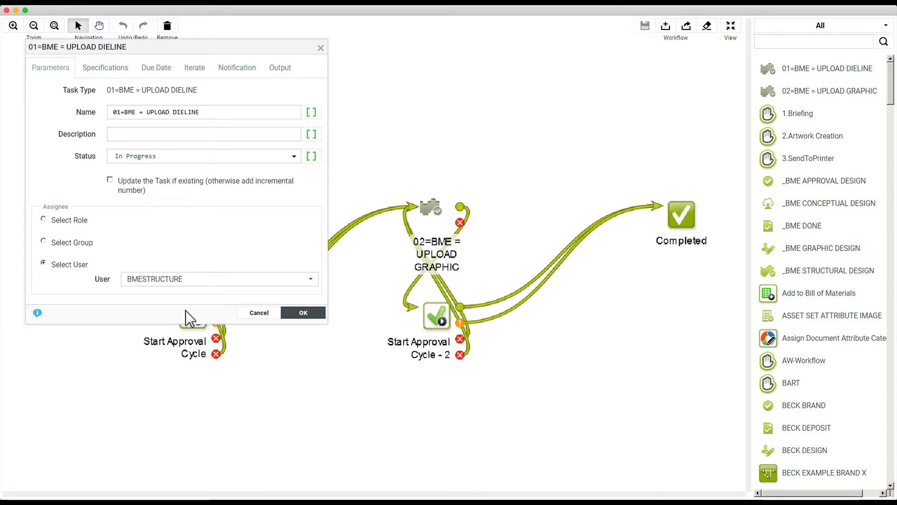
click(271, 316)
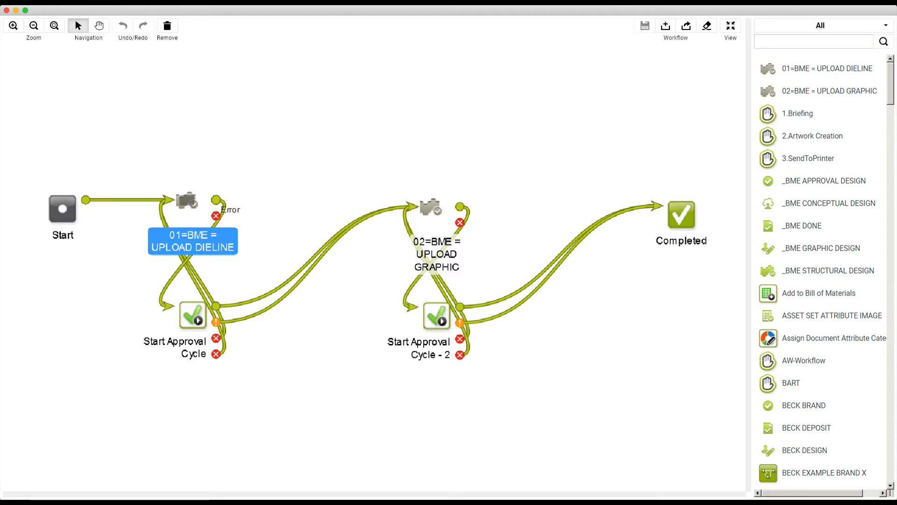
Step: Check the approval setup type of the Start Approval Cycle node that follows the dieline upload
click(194, 320)
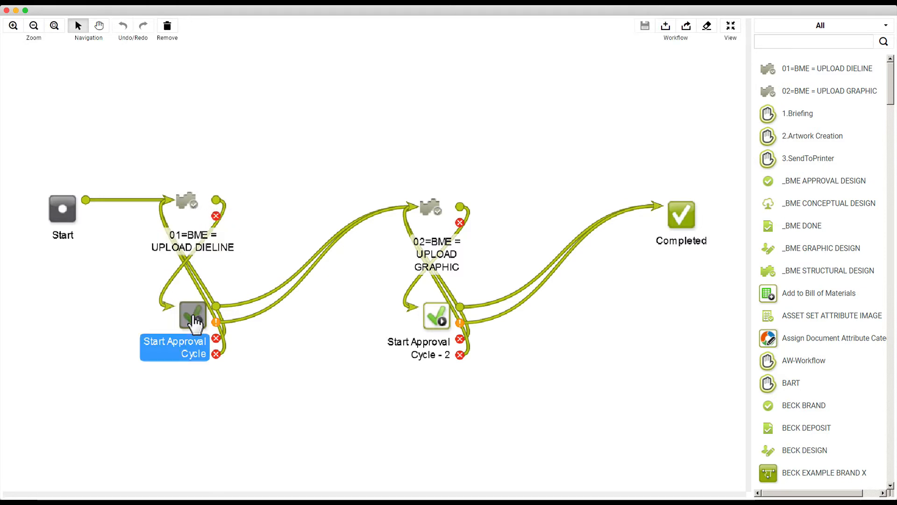
double_click(194, 318)
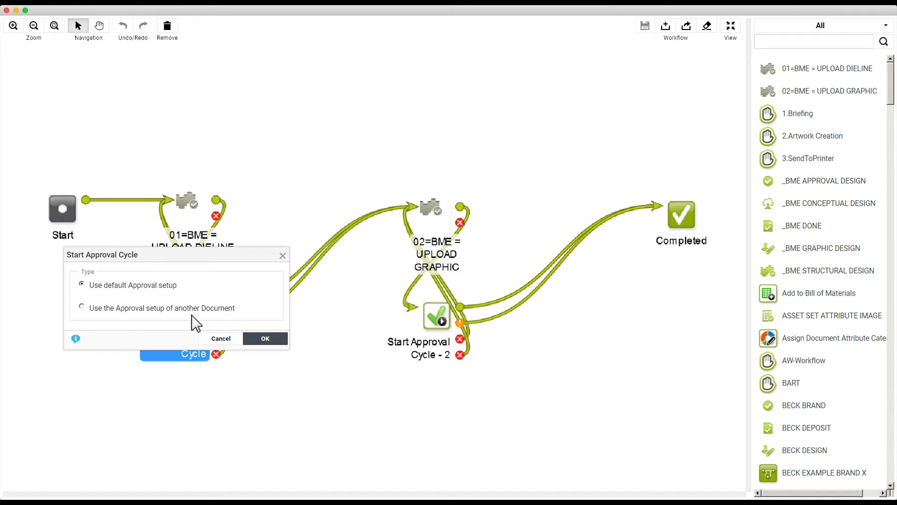
click(222, 340)
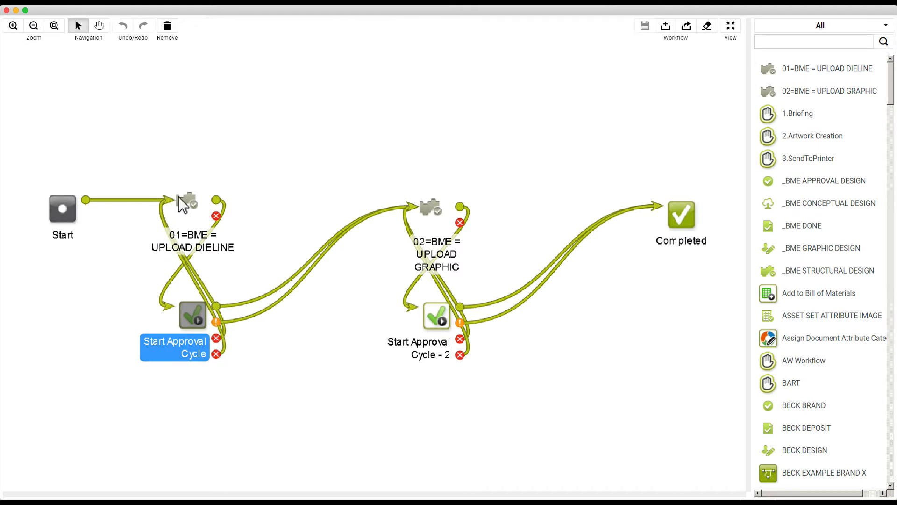
Step: Review the notification and output settings of the 01=BME = UPLOAD DIELINE node, including the available output options, without saving changes
double_click(189, 206)
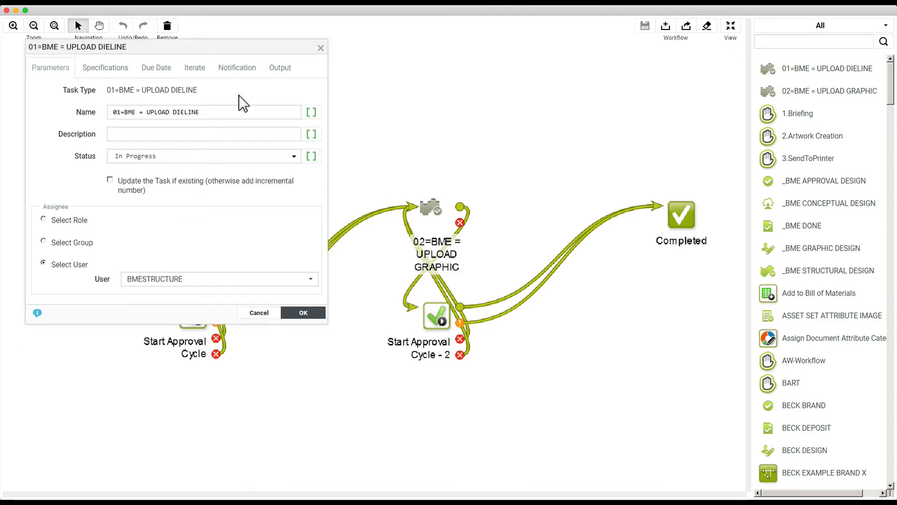
click(239, 70)
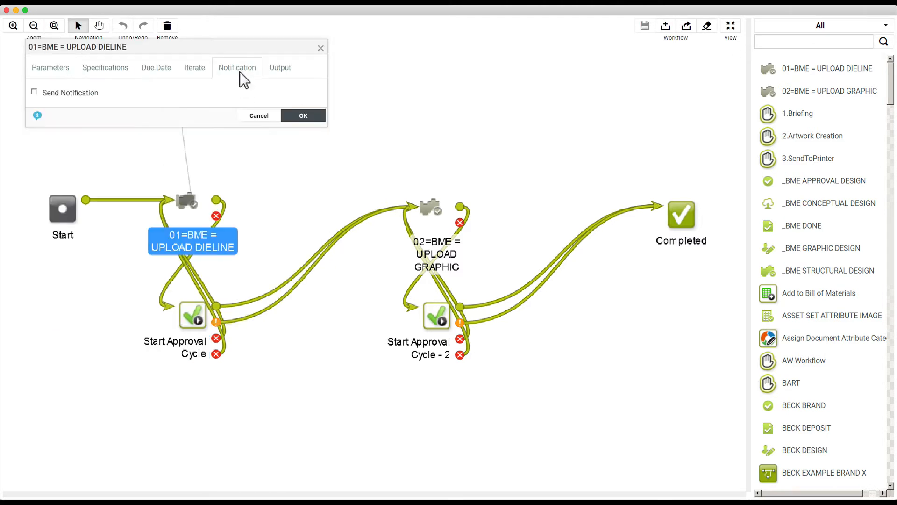
click(281, 70)
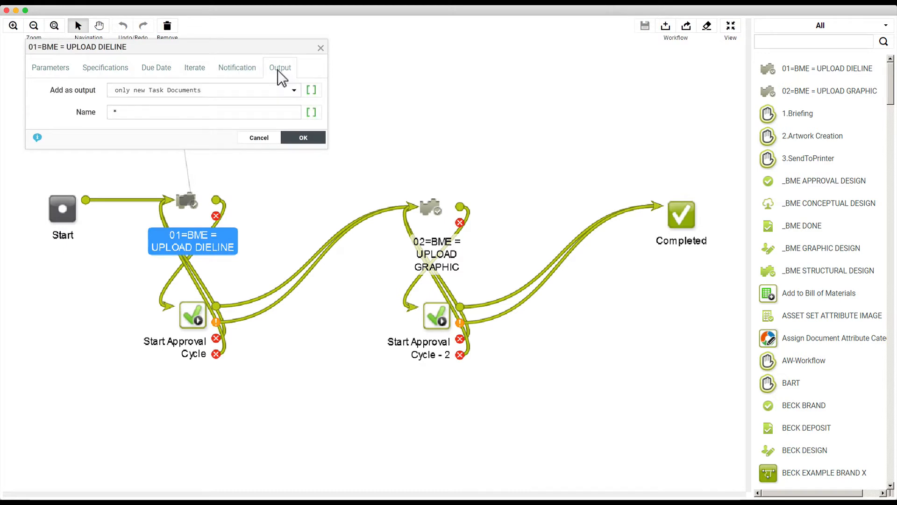
click(180, 93)
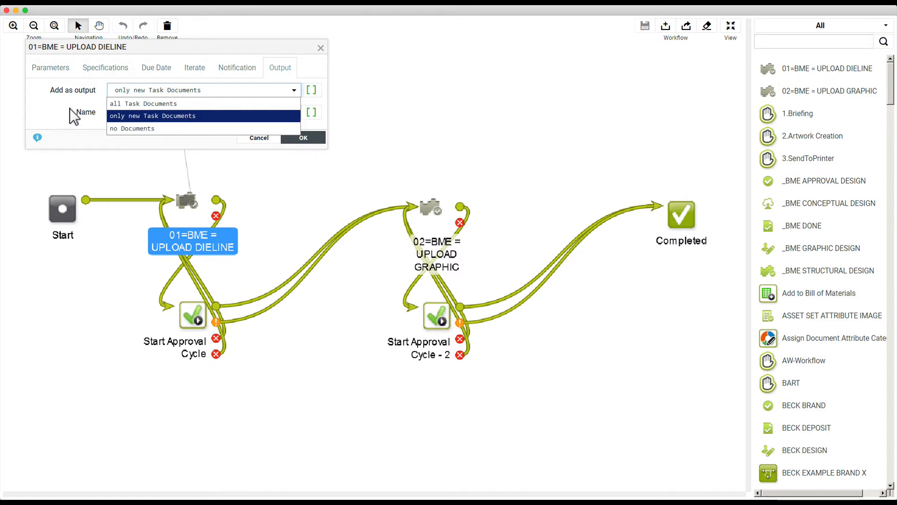
click(80, 115)
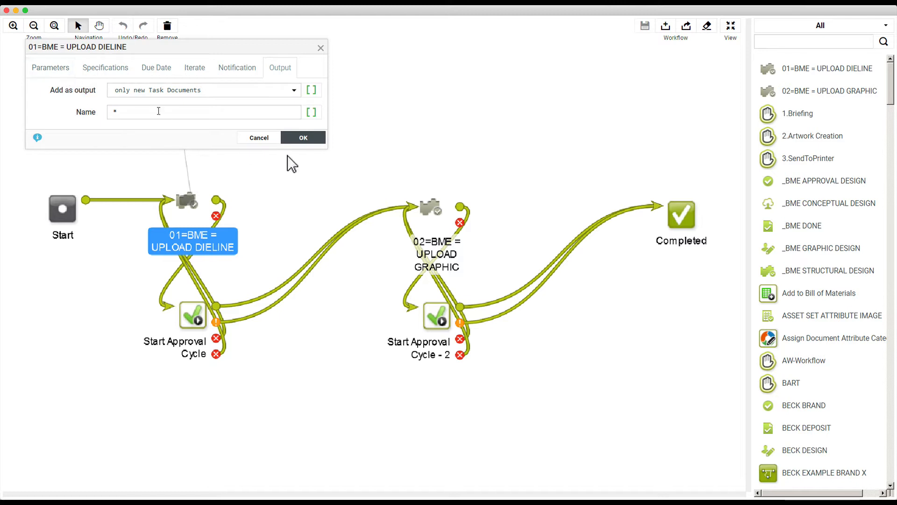
click(260, 139)
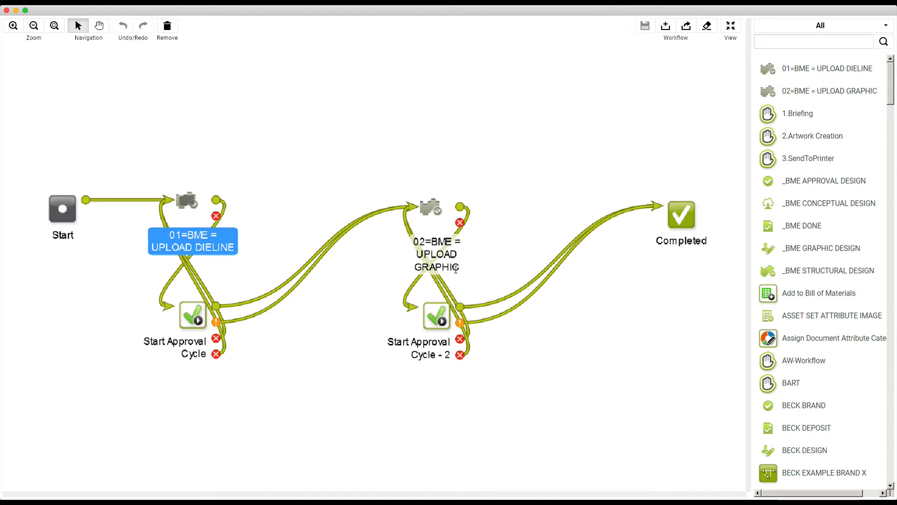
Step: Check the parameters and assignee of the 02=BME = UPLOAD GRAPHIC node and return the workflow diagram to normal view
double_click(433, 211)
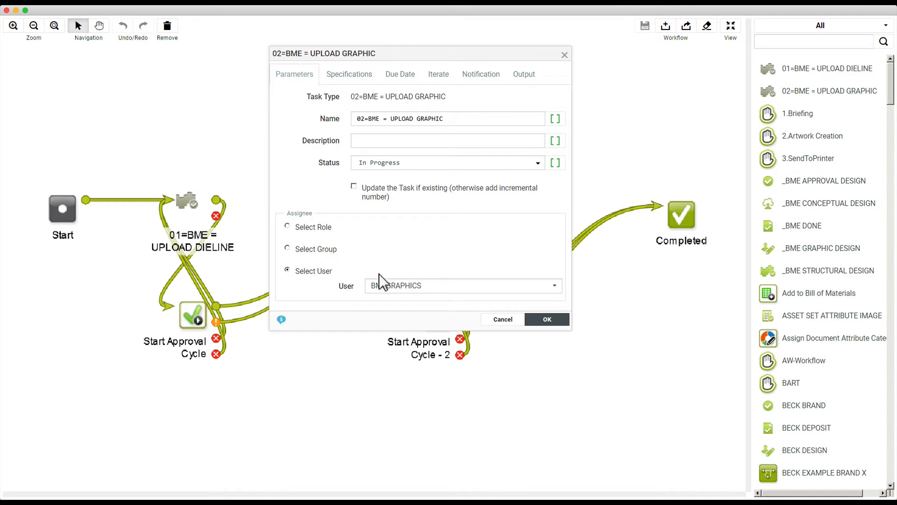
click(507, 320)
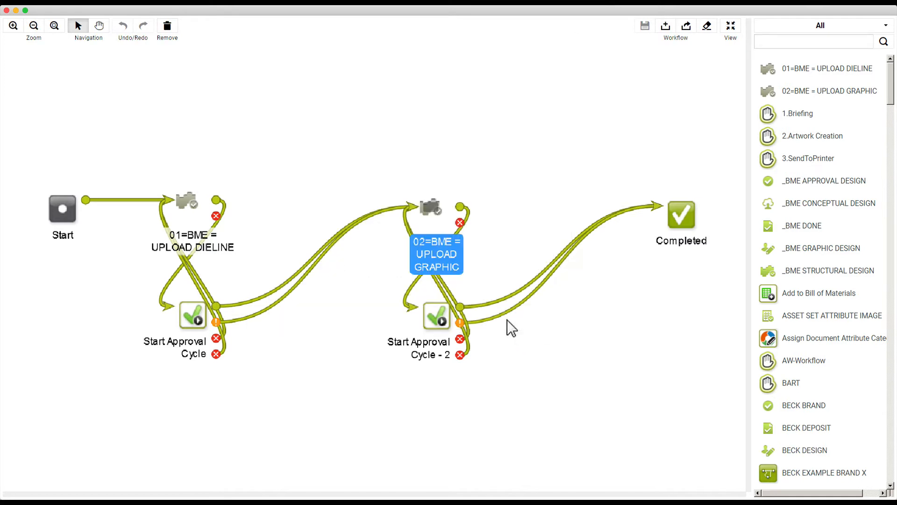
click(434, 318)
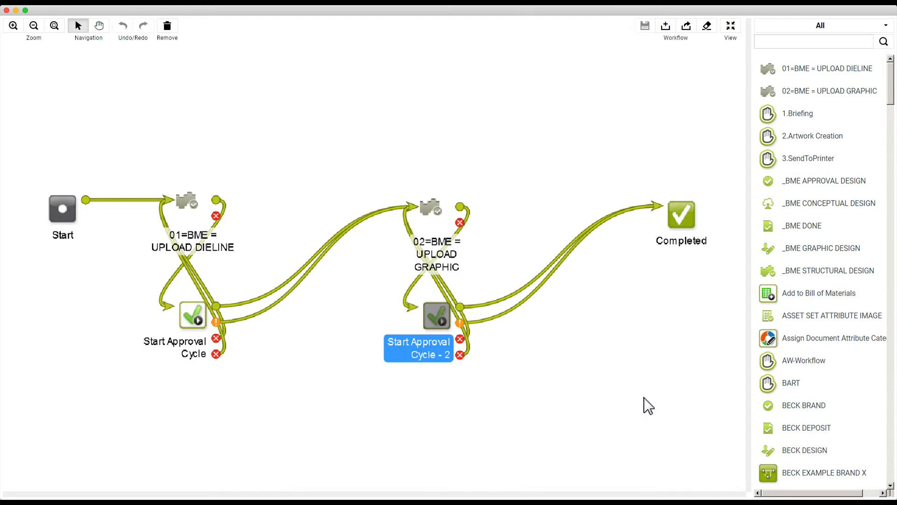
click(731, 25)
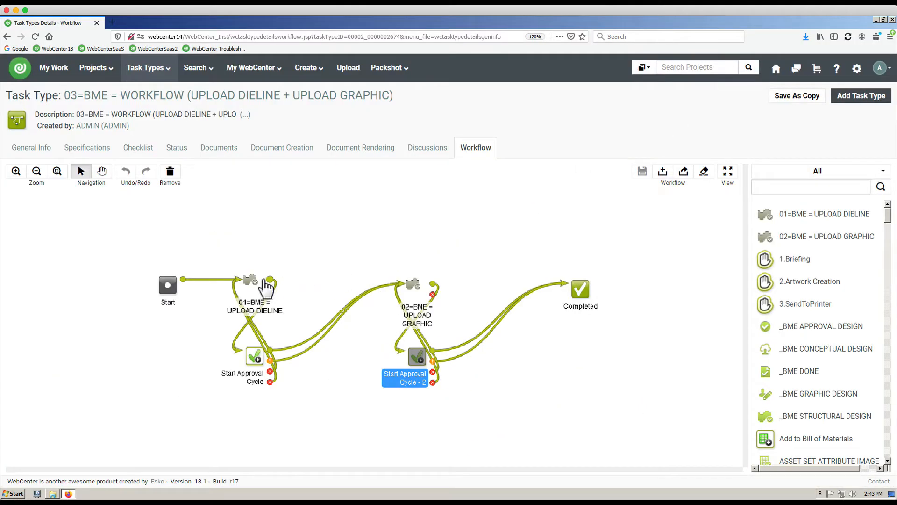
click(252, 280)
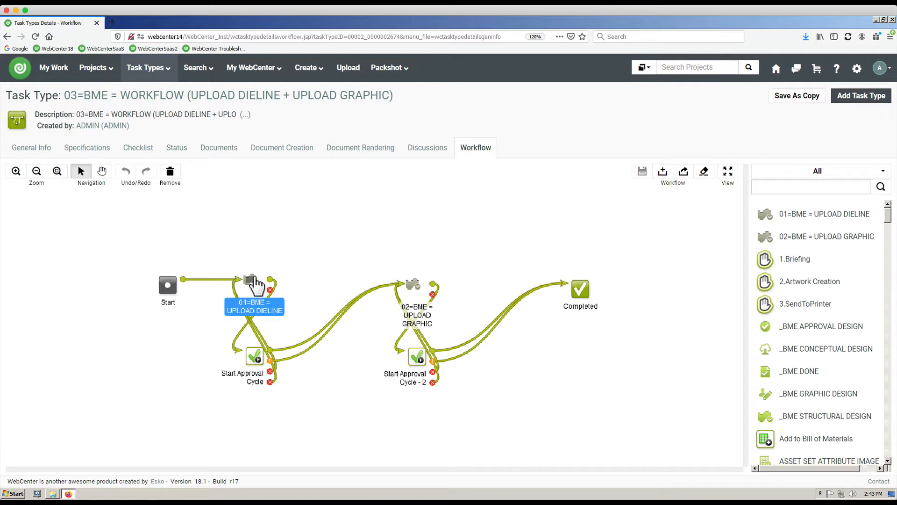
click(420, 287)
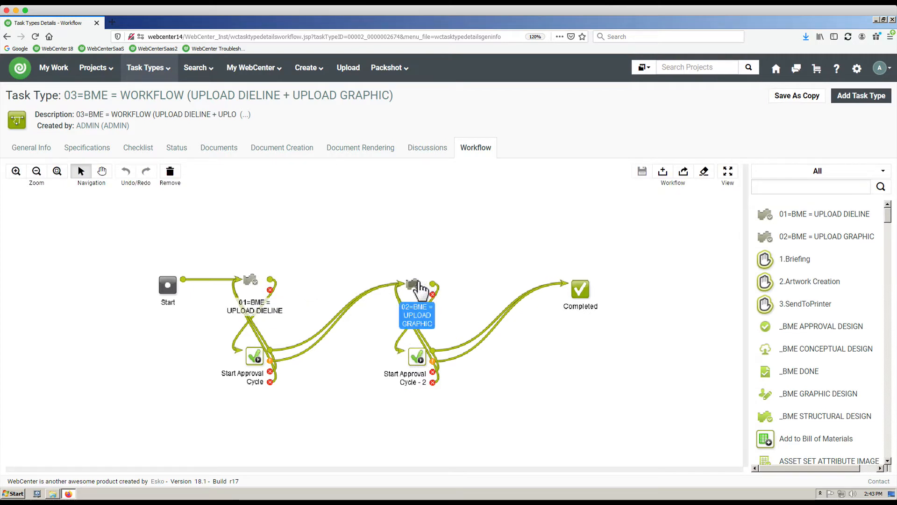
Step: View the general information of the 02=BME = UPLOAD GRAPHIC task type and return to the list of task types
mouse_move(136, 74)
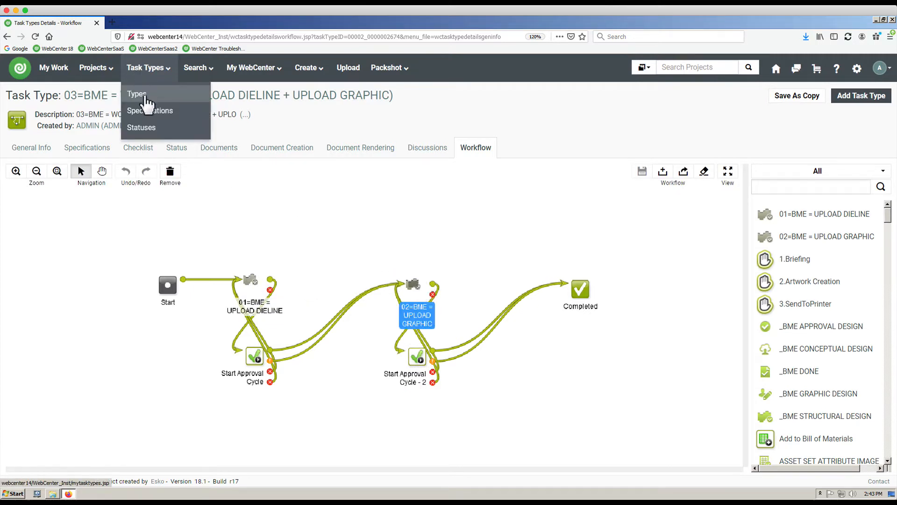
click(145, 97)
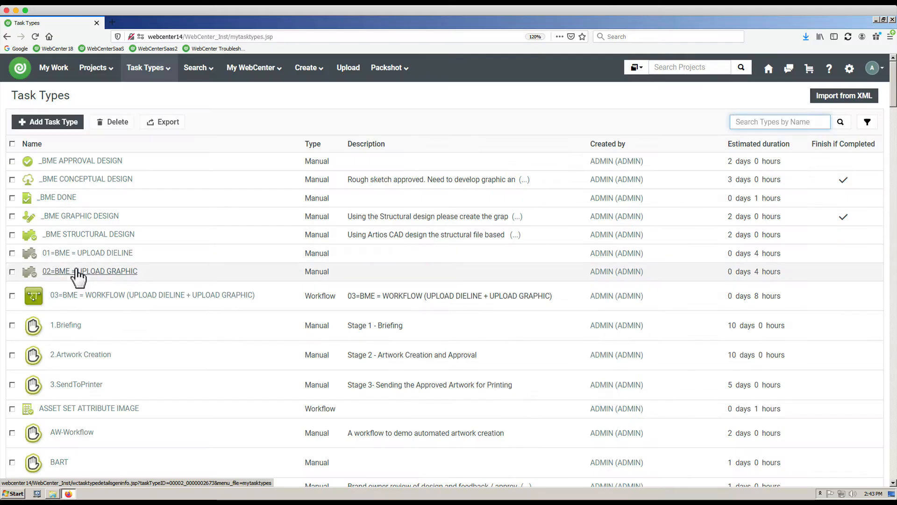
click(76, 271)
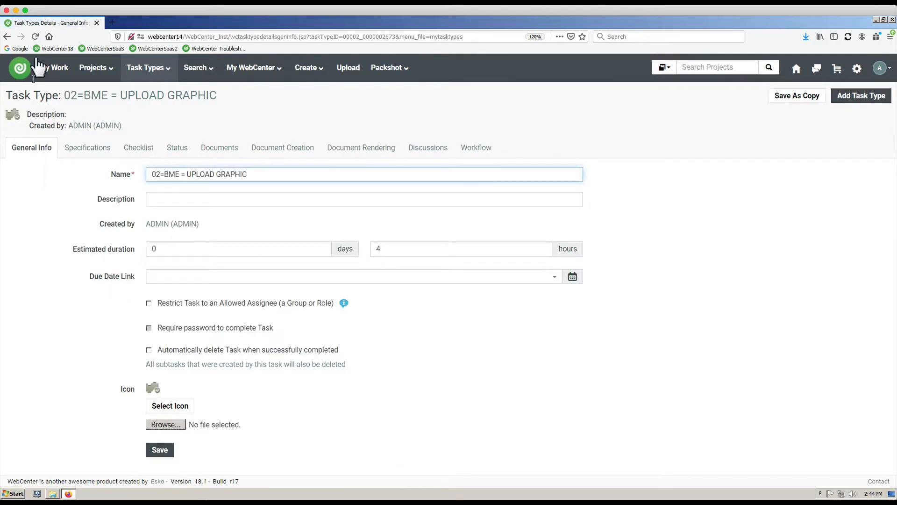
click(6, 36)
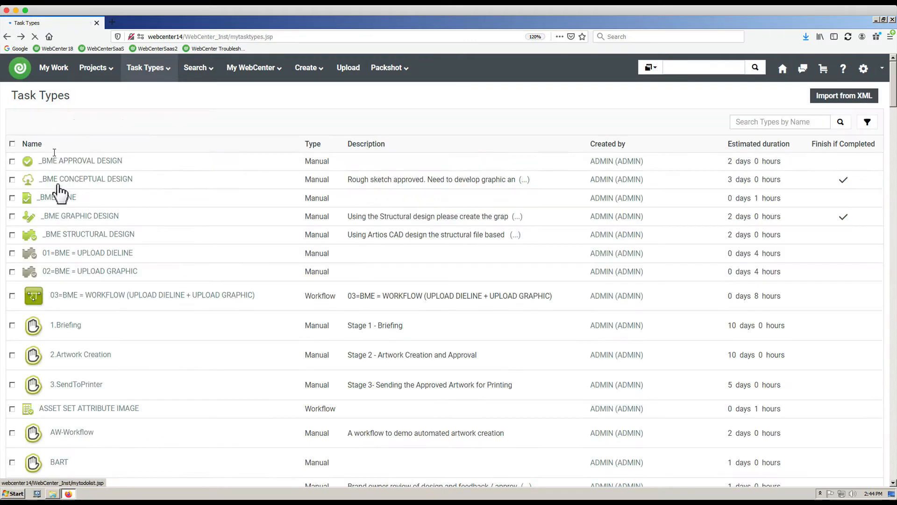
Step: Examine the general information, specifications, checklist and document settings of the 01=BME = UPLOAD DIELINE task type
click(70, 253)
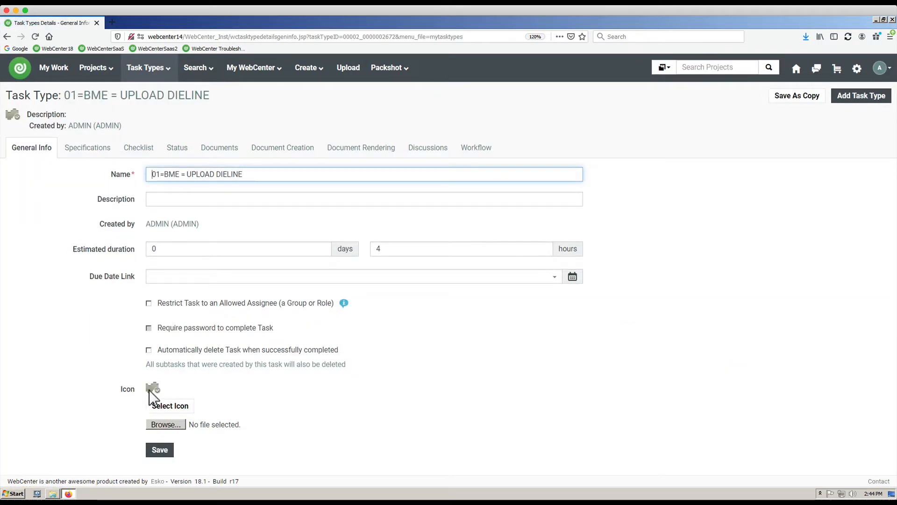
click(94, 156)
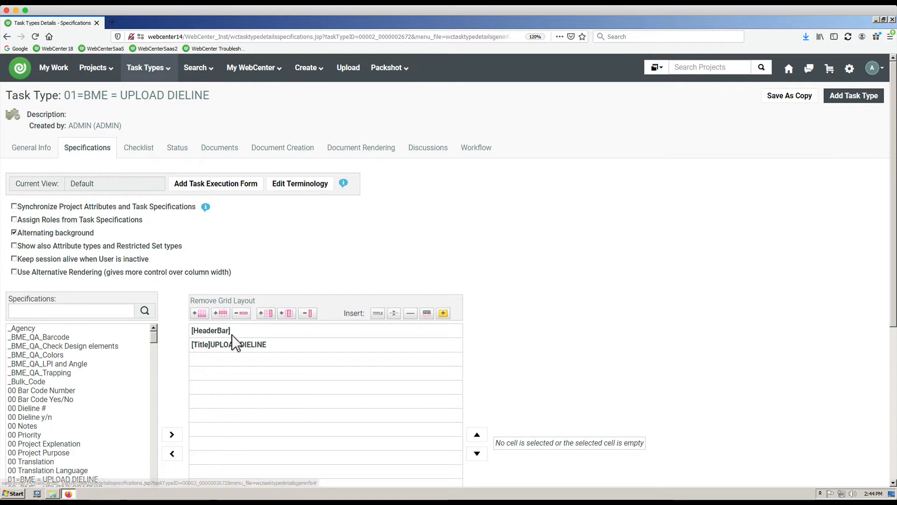
scroll(634, 342, down, 5)
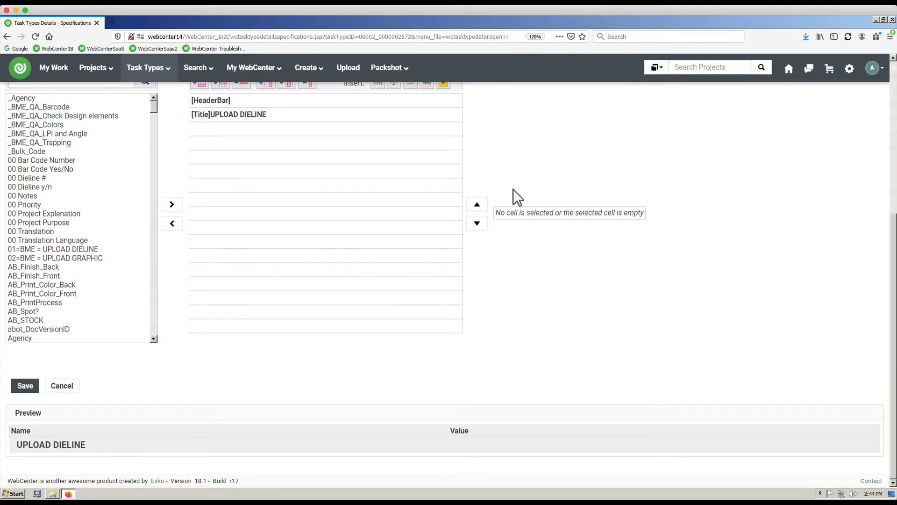
scroll(513, 189, up, 5)
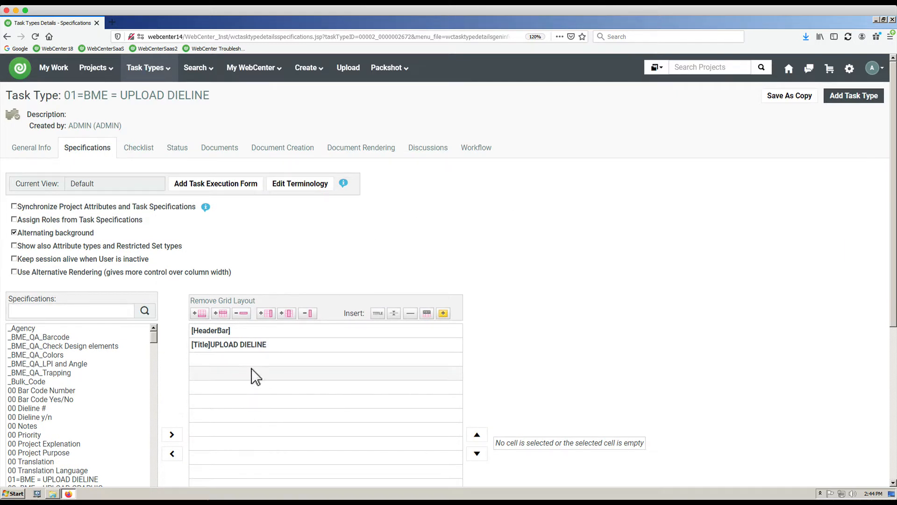
click(145, 158)
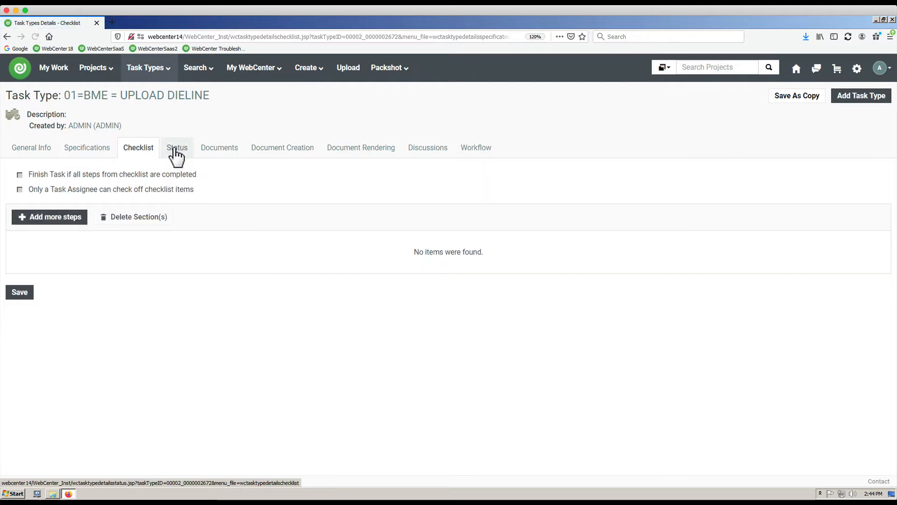
click(215, 148)
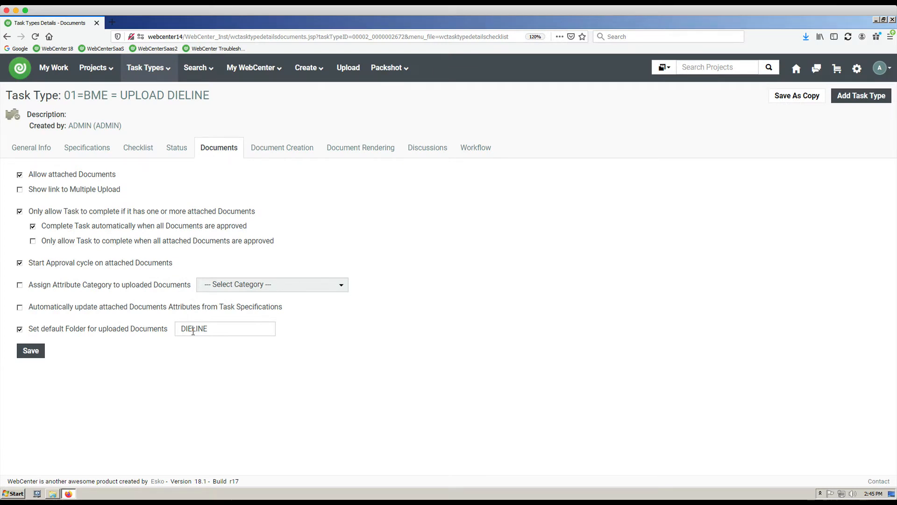
Step: Review the document creation, default upload folder and document rendering settings of the 01=BME = UPLOAD DIELINE task type
click(264, 156)
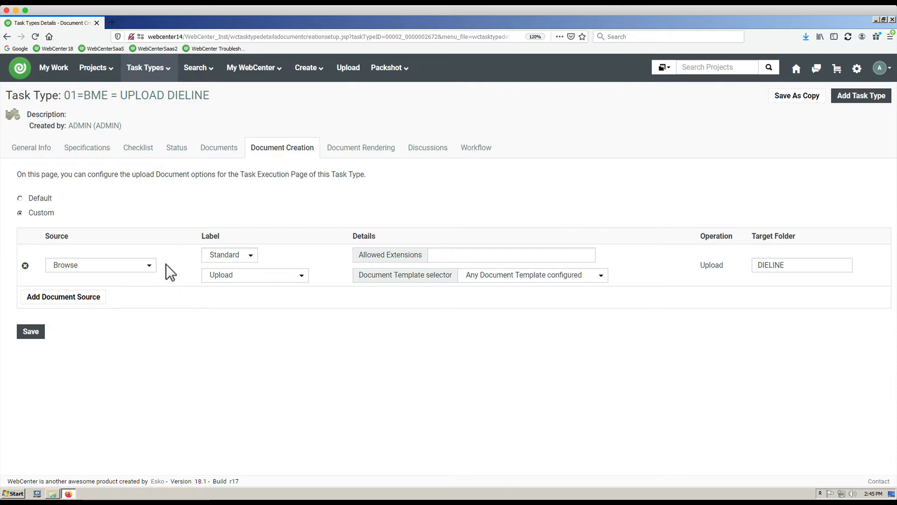
click(793, 265)
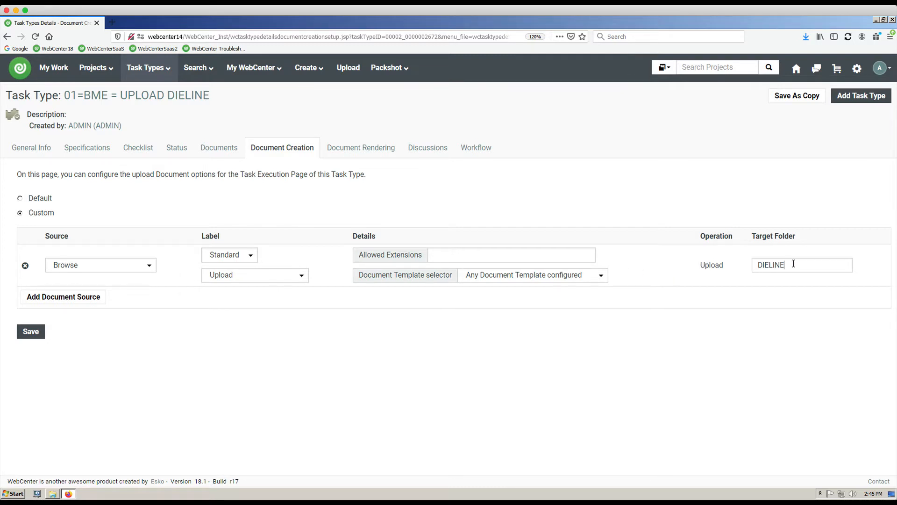
drag(793, 265, 745, 266)
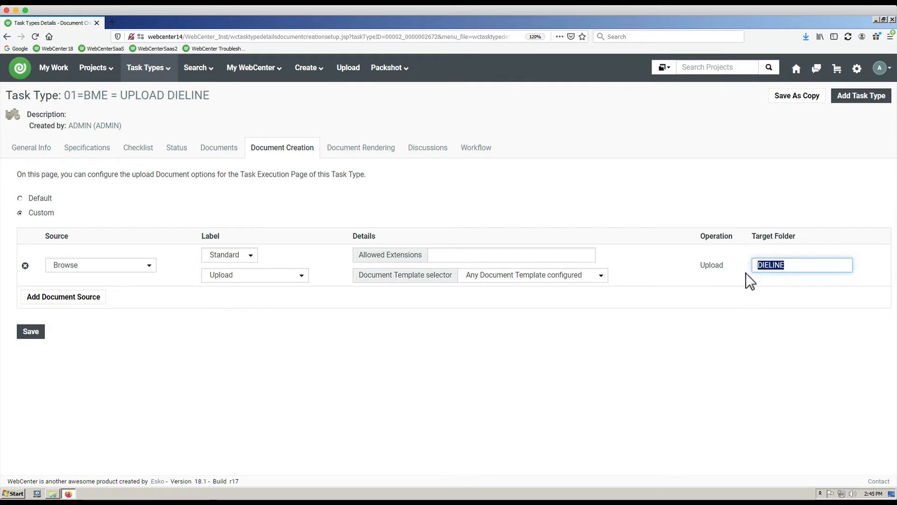
click(220, 147)
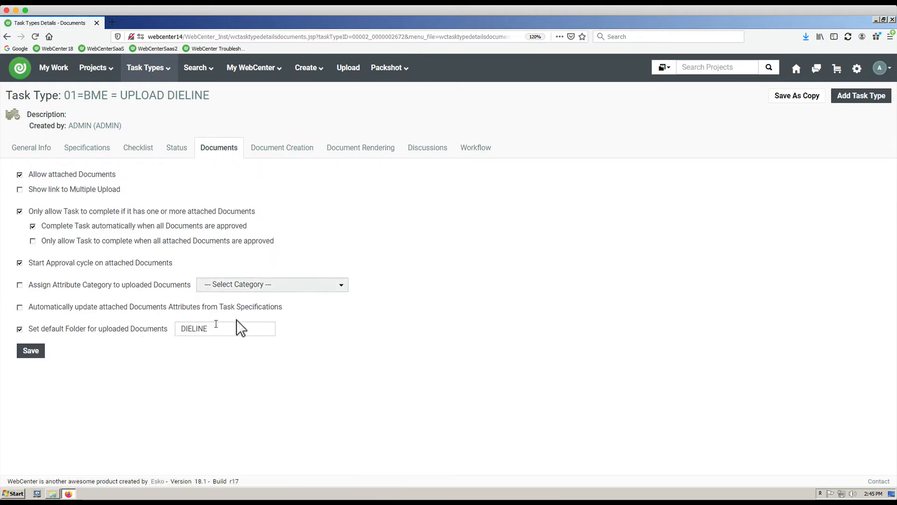
click(352, 149)
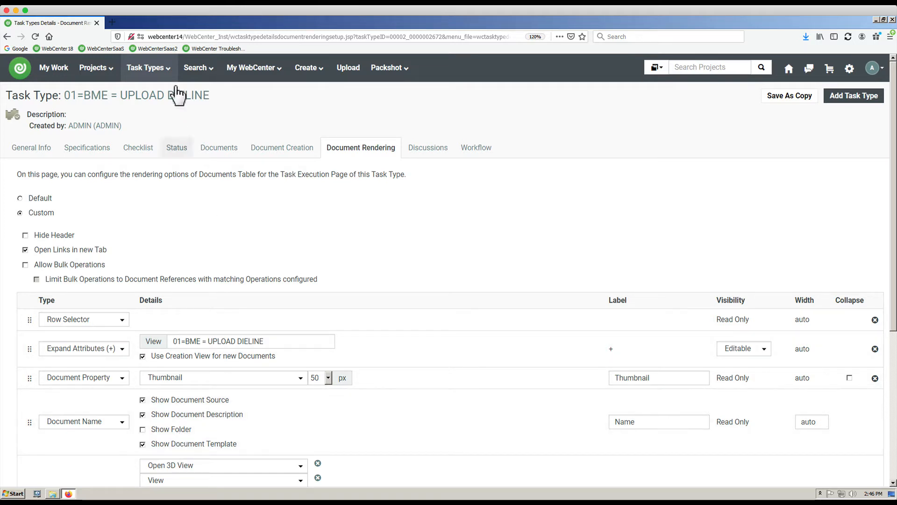
Step: Return to the list of task types and open the 02=BME = UPLOAD GRAPHIC task type
mouse_move(140, 75)
click(140, 94)
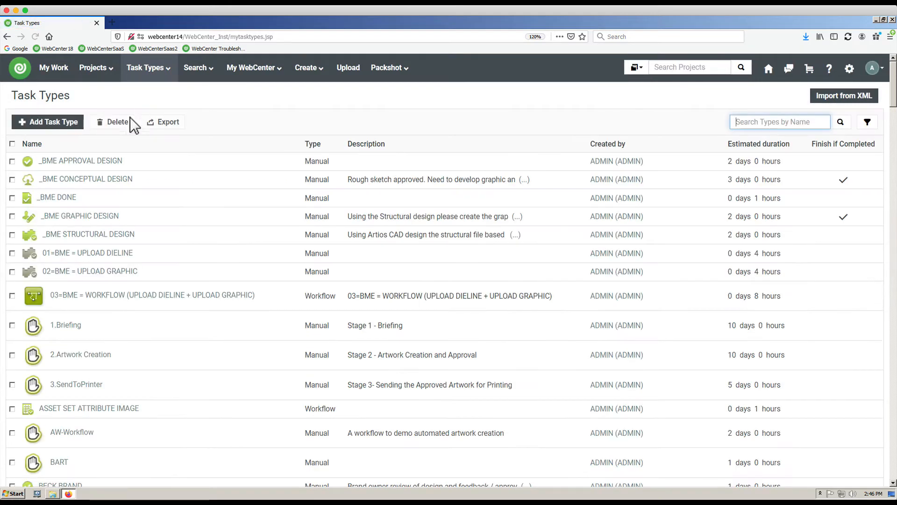
click(76, 271)
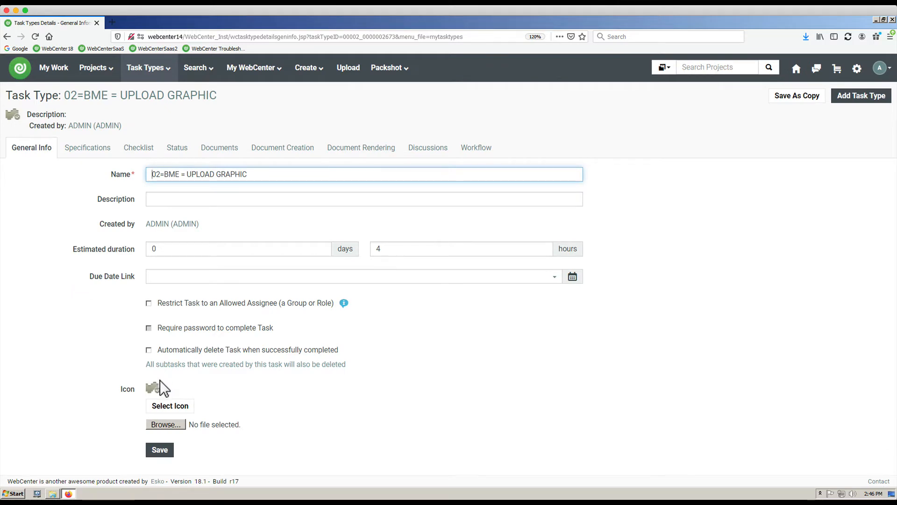
Step: Choose Correct_grey.png from the icon gallery as the icon of the 02=BME = UPLOAD GRAPHIC task type, without saving
click(168, 407)
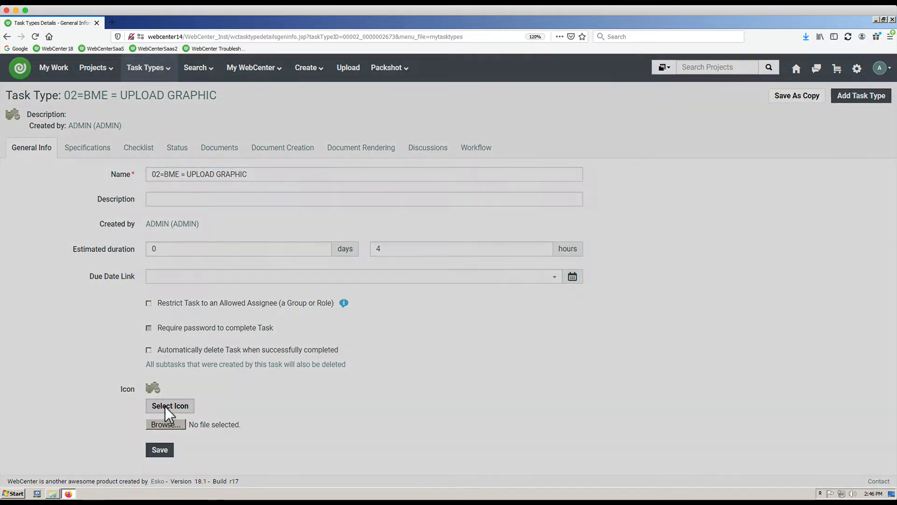
scroll(156, 337, down, 20)
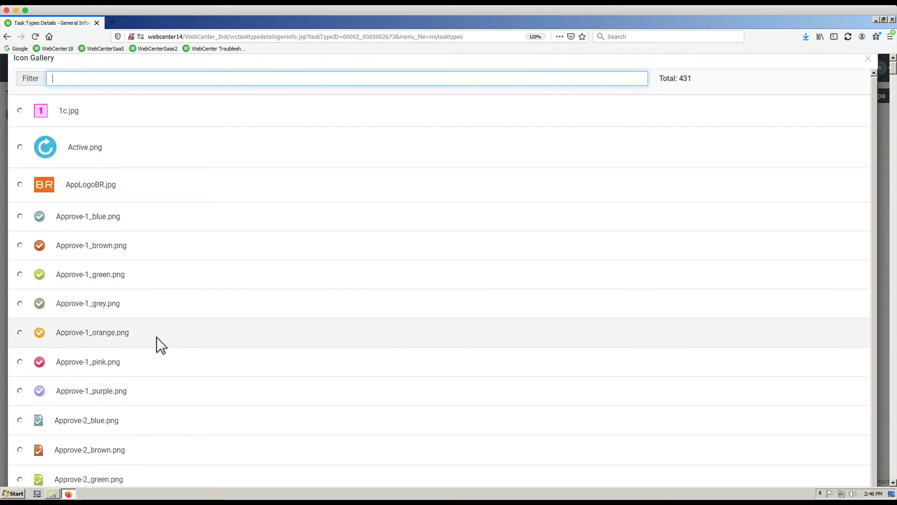
scroll(156, 338, down, 20)
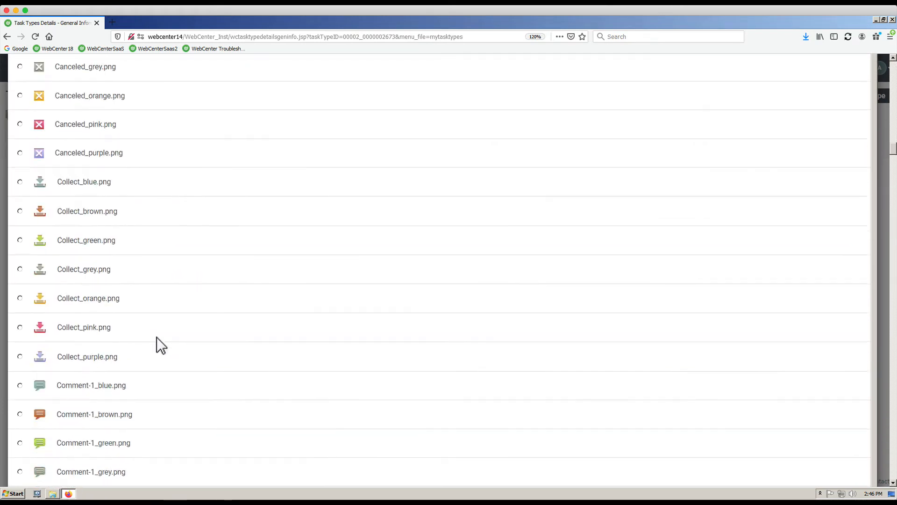
scroll(156, 344, down, 5)
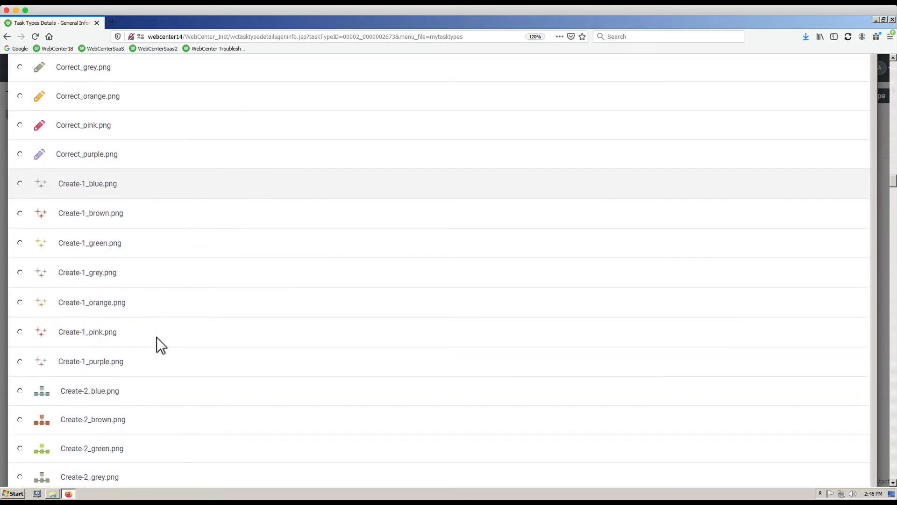
scroll(156, 344, up, 2)
click(19, 119)
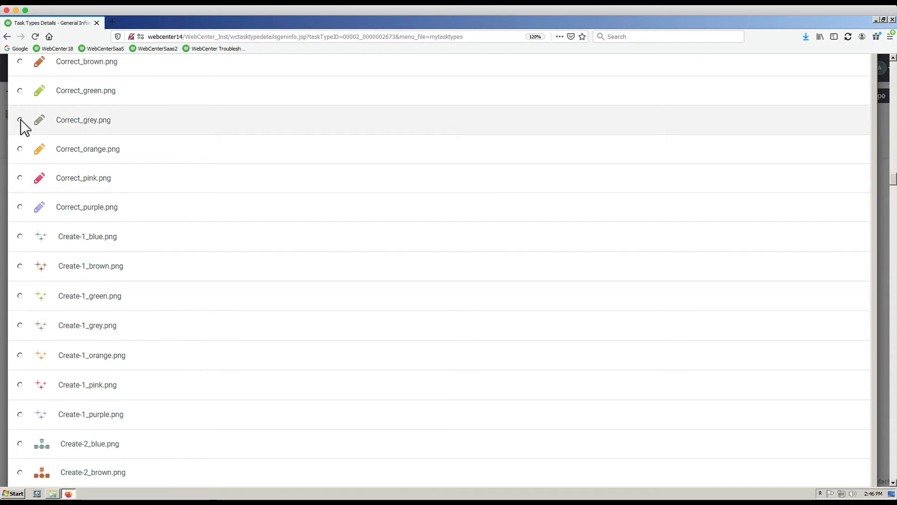
scroll(863, 180, down, 5)
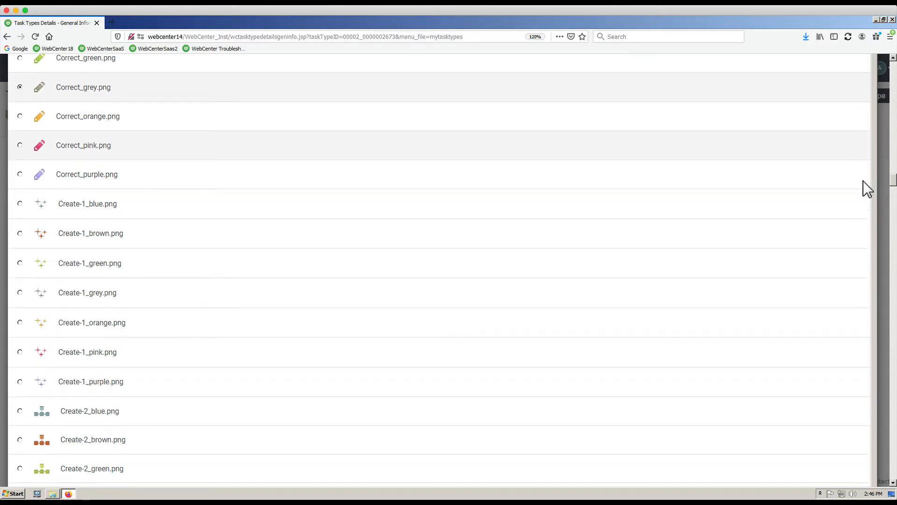
scroll(860, 218, down, 15)
scroll(860, 218, down, 20)
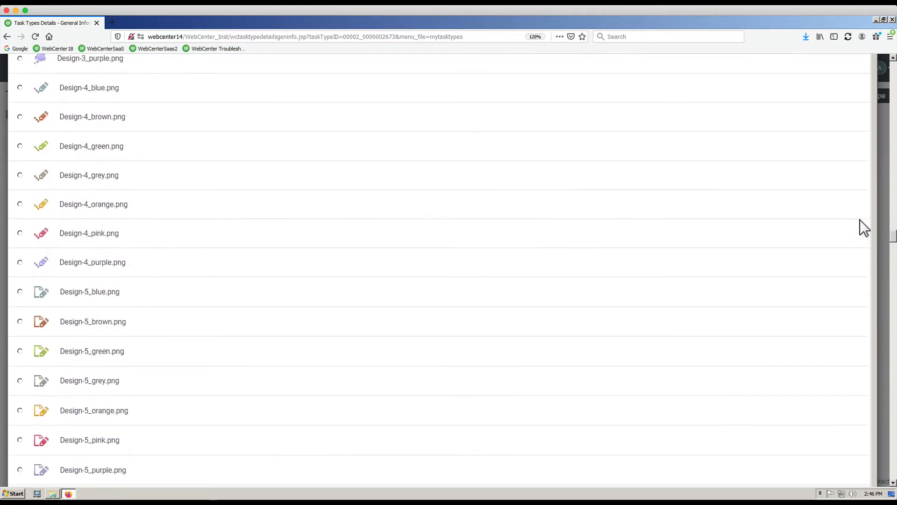
scroll(860, 223, down, 20)
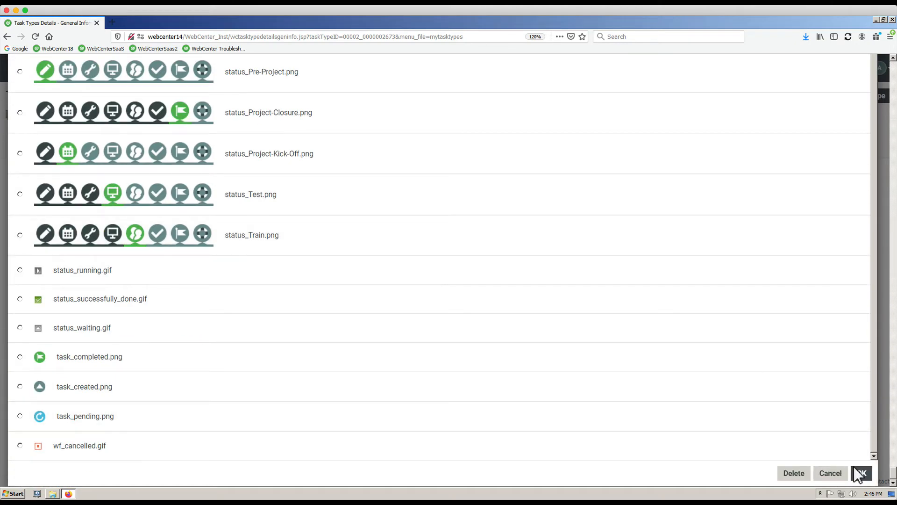
click(862, 473)
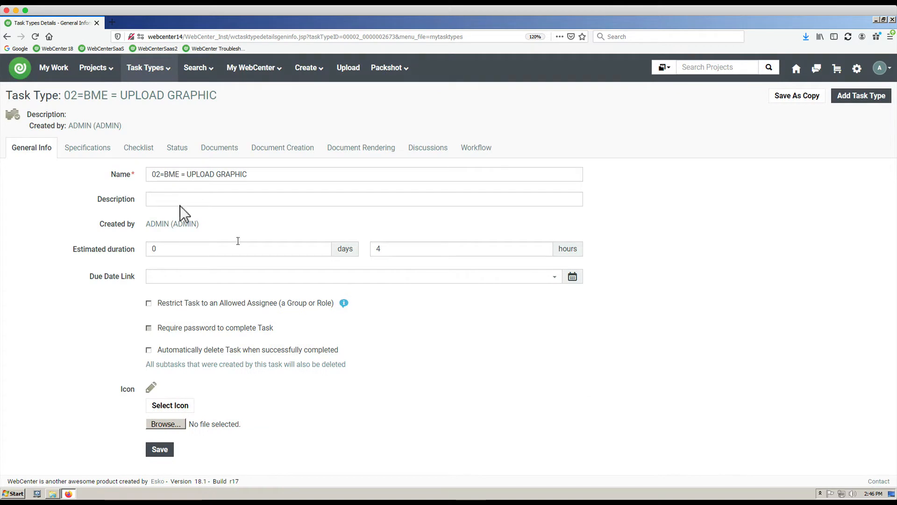
Step: Check the specifications, preview, checklist and status settings of the 02=BME = UPLOAD GRAPHIC task type
click(103, 153)
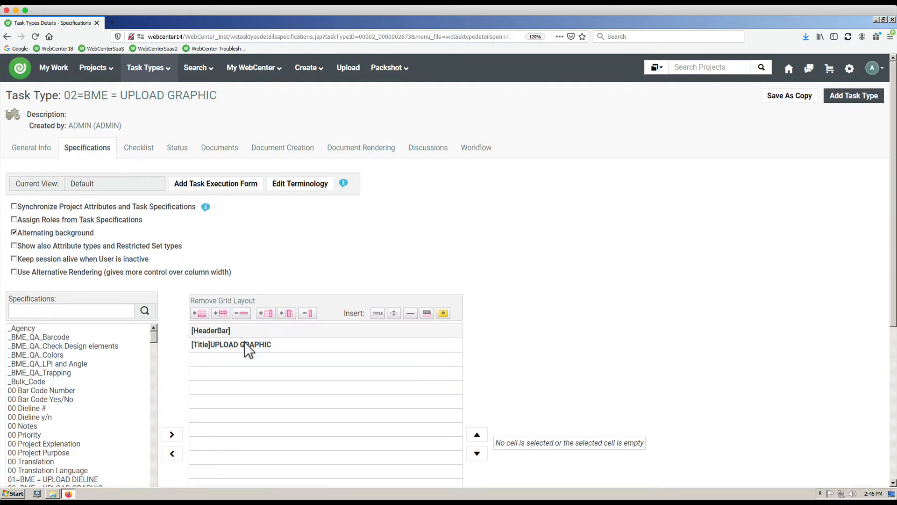
scroll(564, 343, down, 5)
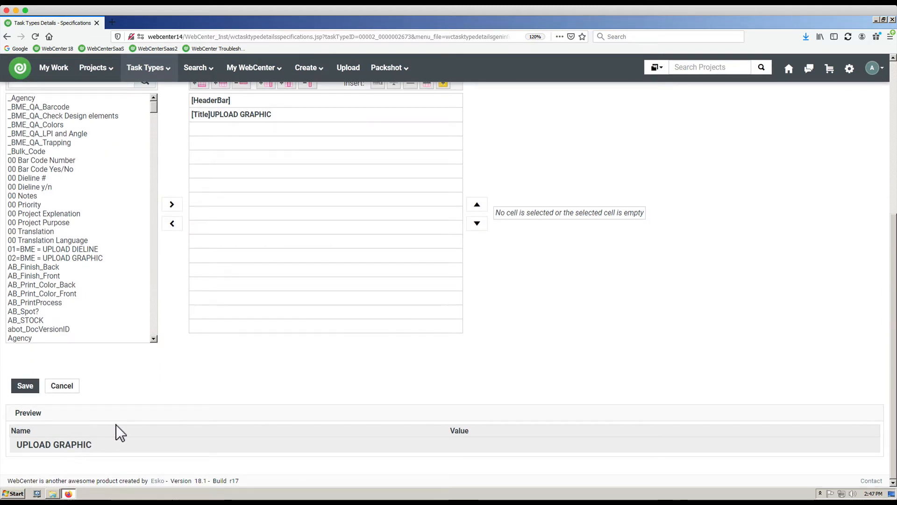
scroll(117, 416, up, 5)
click(132, 156)
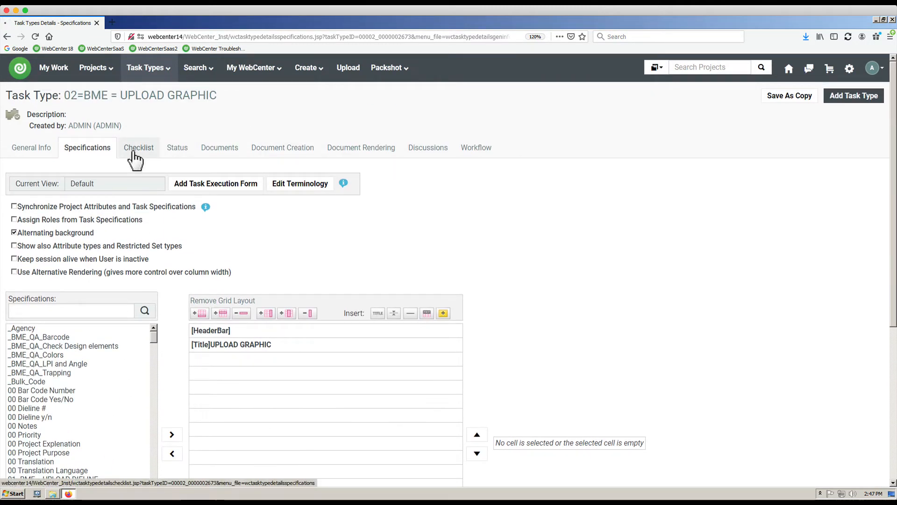
click(179, 153)
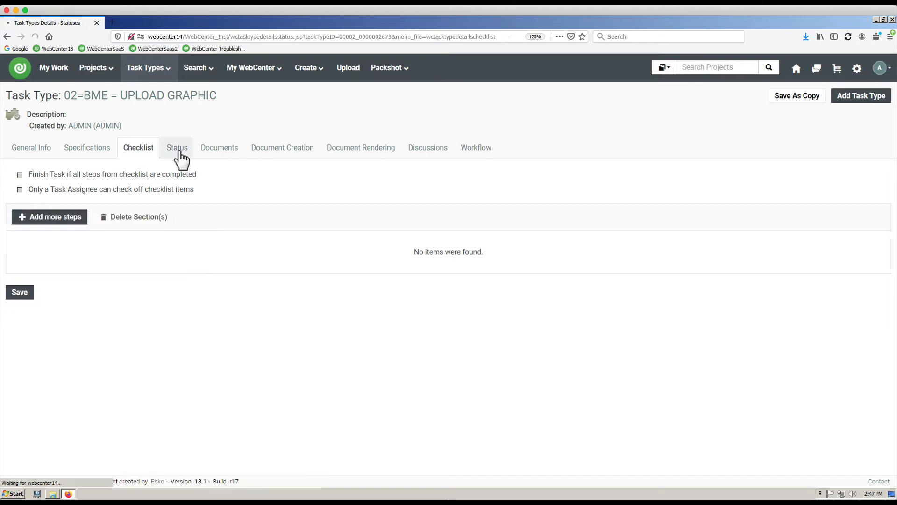
Step: Examine the document, document creation and document rendering settings of the 02=BME = UPLOAD GRAPHIC task type, including its target folder
click(228, 151)
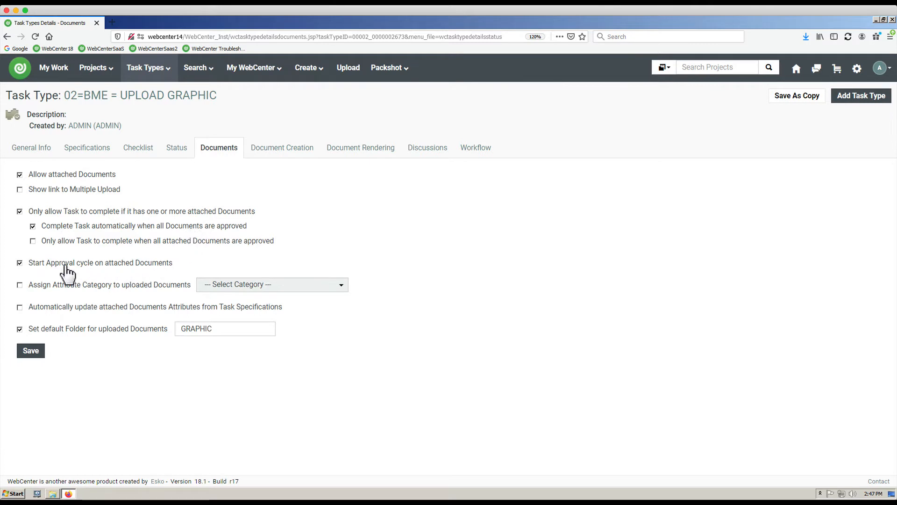
double_click(196, 329)
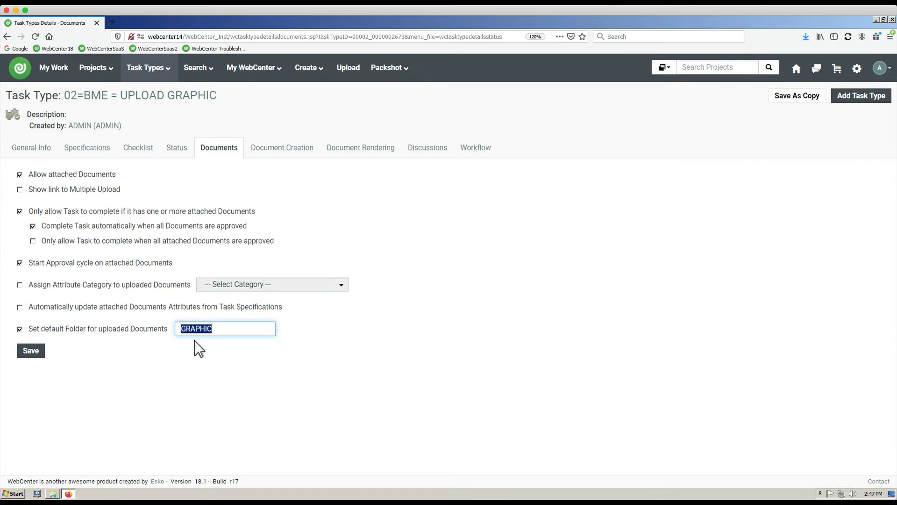
click(277, 150)
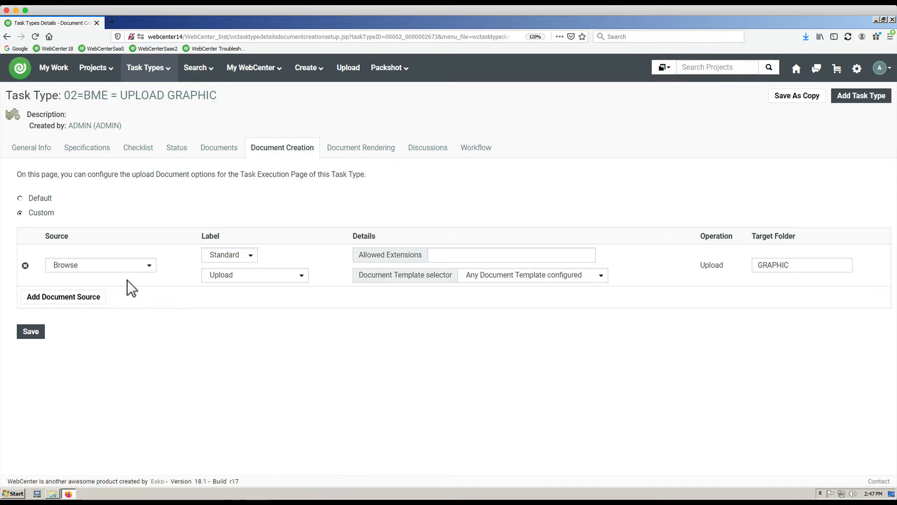
drag(797, 264, 744, 266)
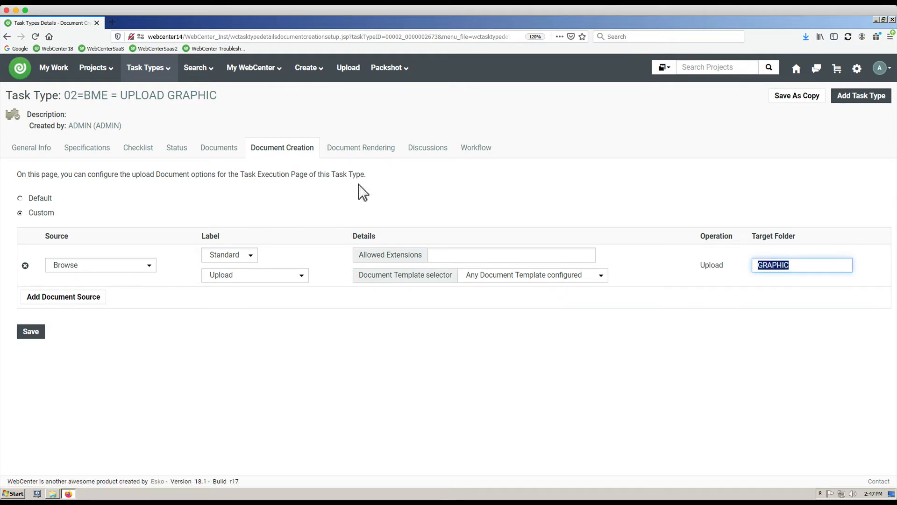
click(386, 150)
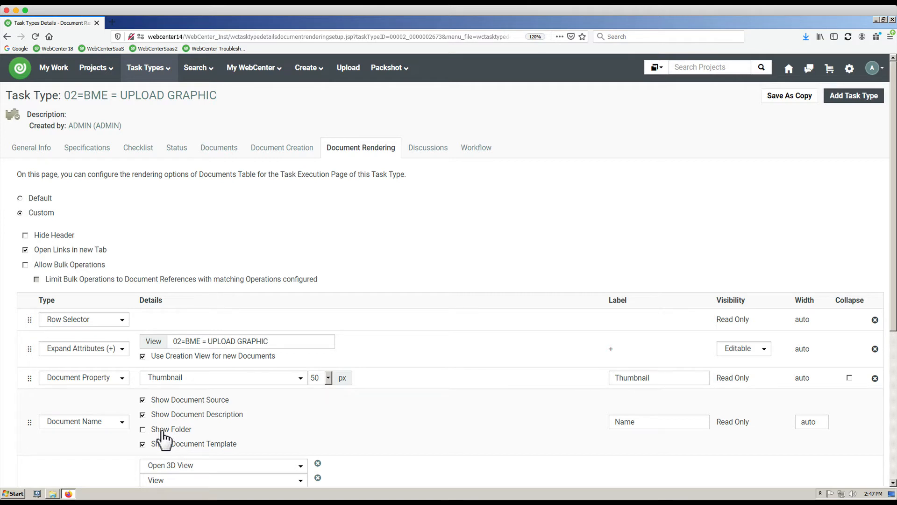
Step: Go back to the list of task types and view the blank form for creating a new task type, without creating one
mouse_move(148, 68)
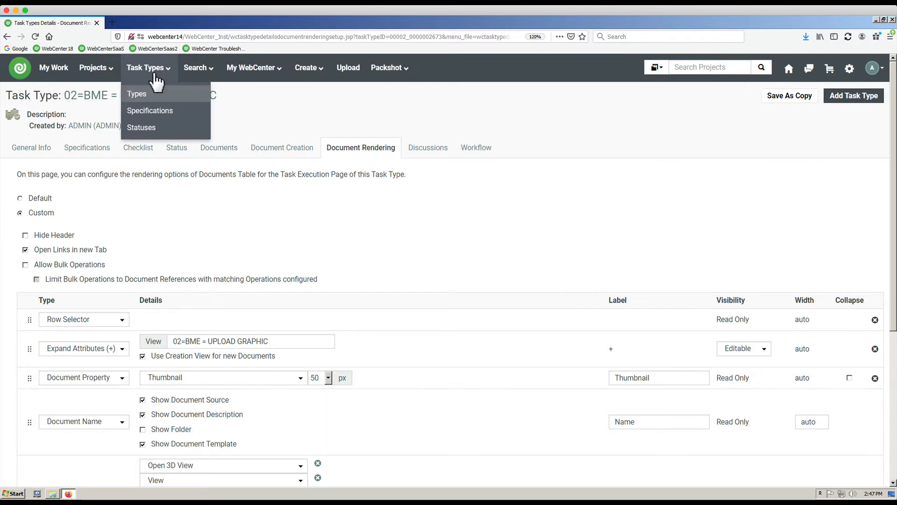
click(137, 94)
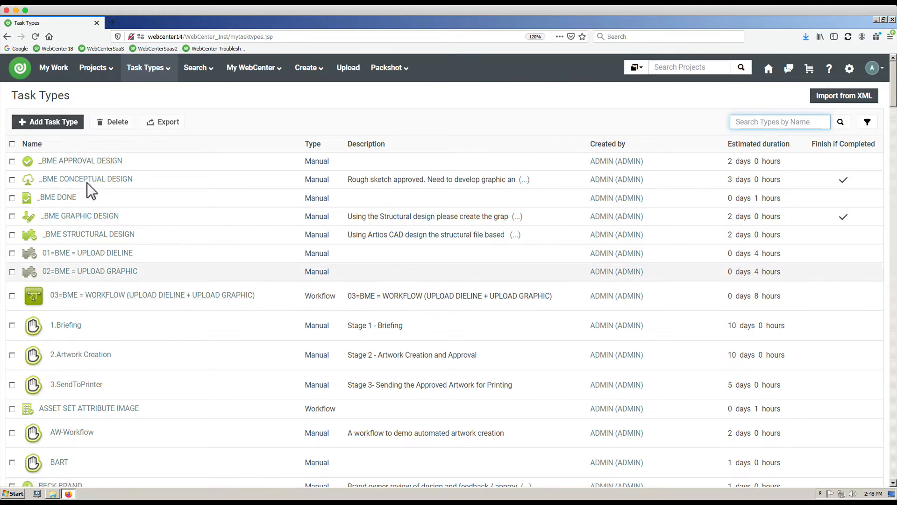
click(73, 123)
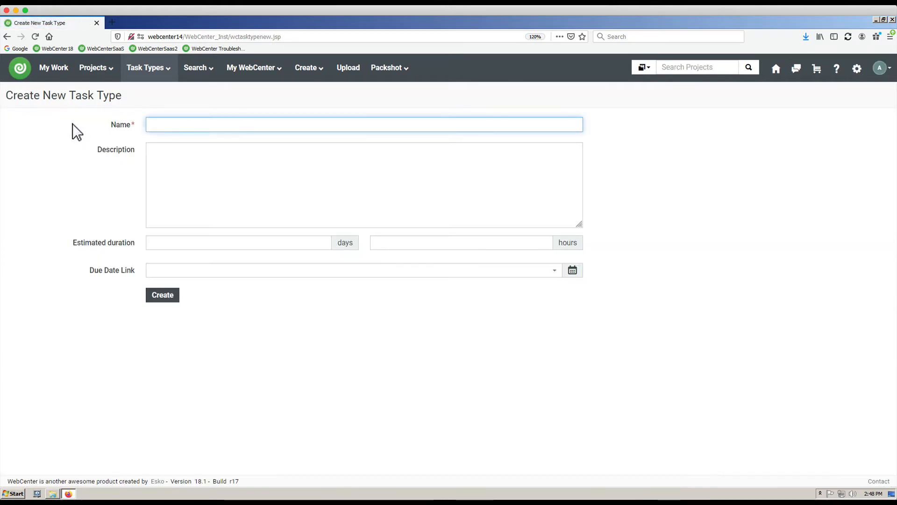
click(6, 38)
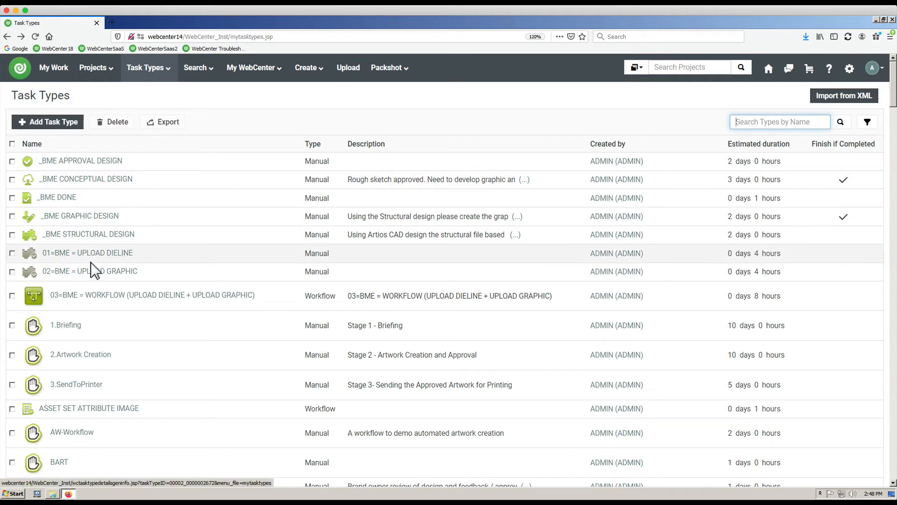
Step: Open the workflow diagram of the 03=BME = WORKFLOW (UPLOAD DIELINE + UPLOAD GRAPHIC) task type and select its dieline upload node
click(91, 293)
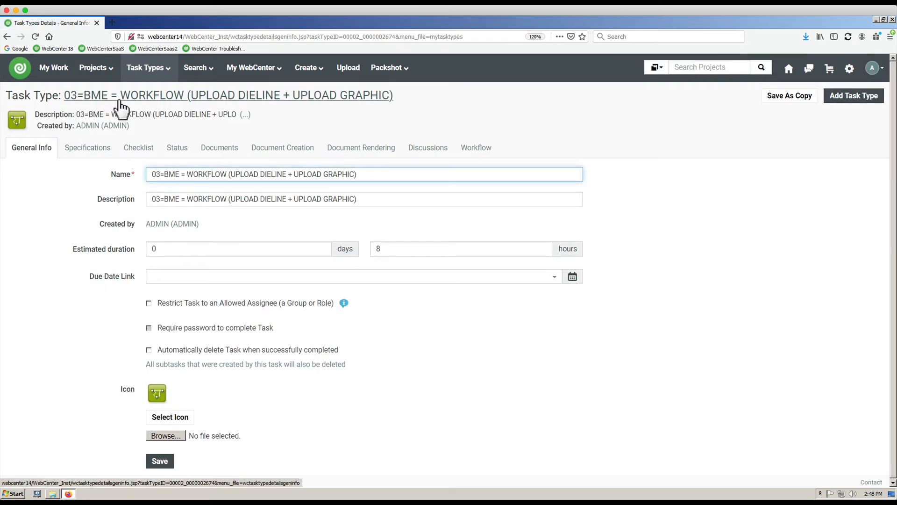
click(490, 150)
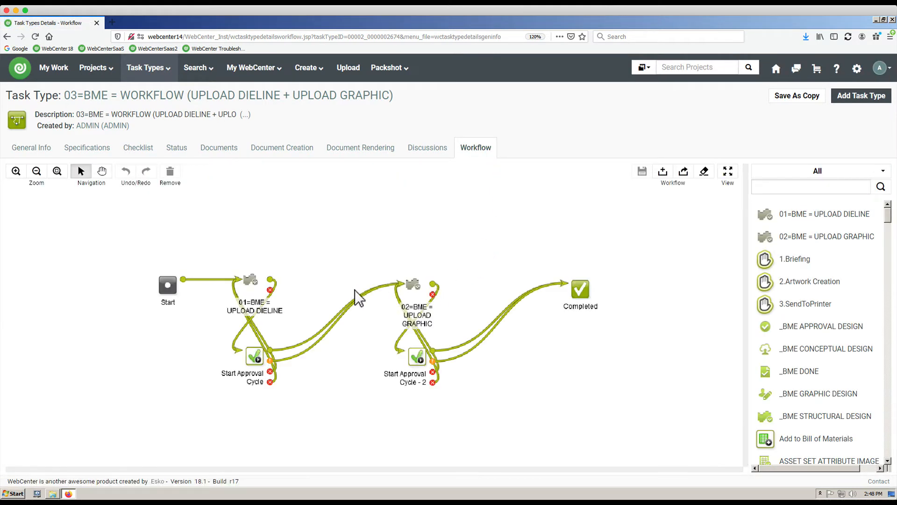
click(255, 283)
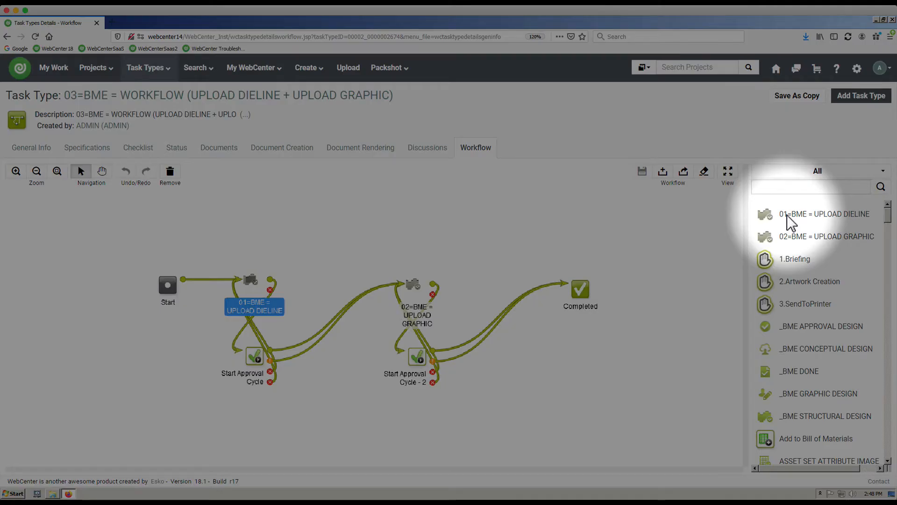
Step: Add a second 01=BME = UPLOAD DIELINE node and a second 02=BME = UPLOAD GRAPHIC node above the existing ones in the workflow diagram
drag(790, 222, 273, 242)
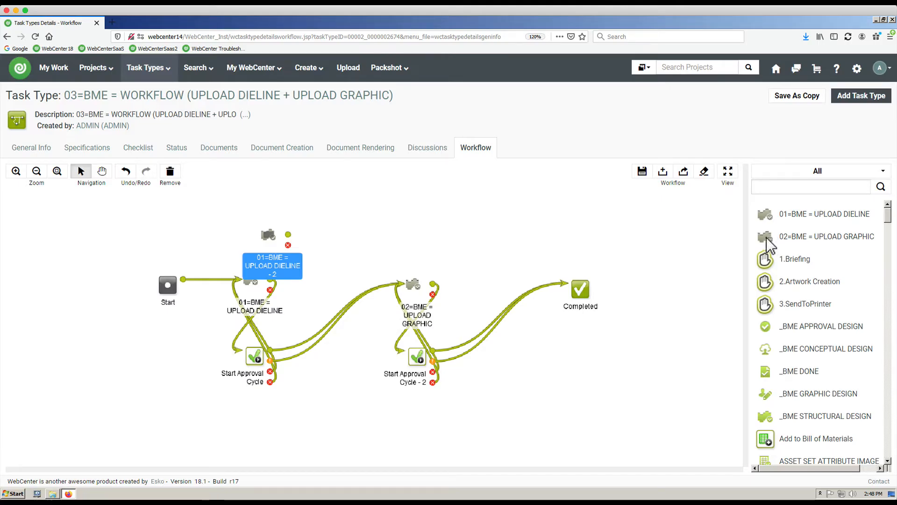
drag(768, 243, 420, 244)
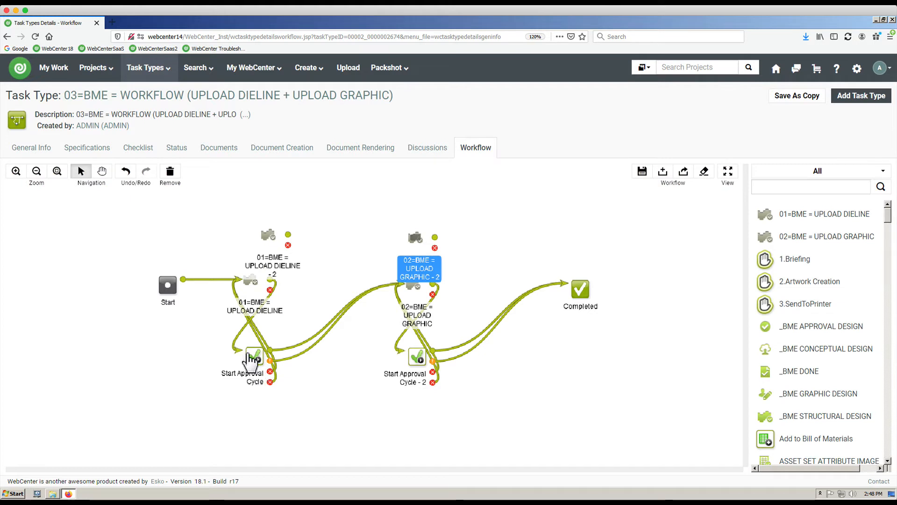
Step: Find the approval nodes and add two more Start Approval Cycle nodes below the existing ones in the workflow diagram
click(774, 189)
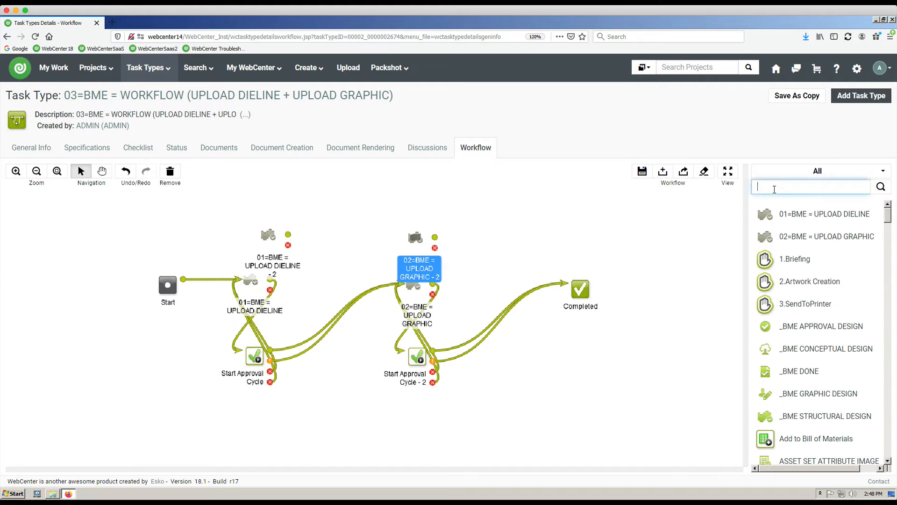
text(appro)
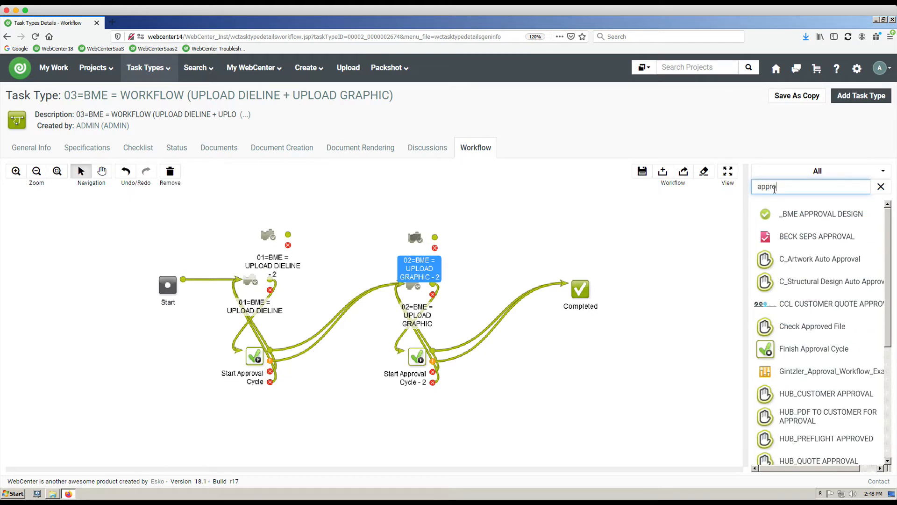
text(val)
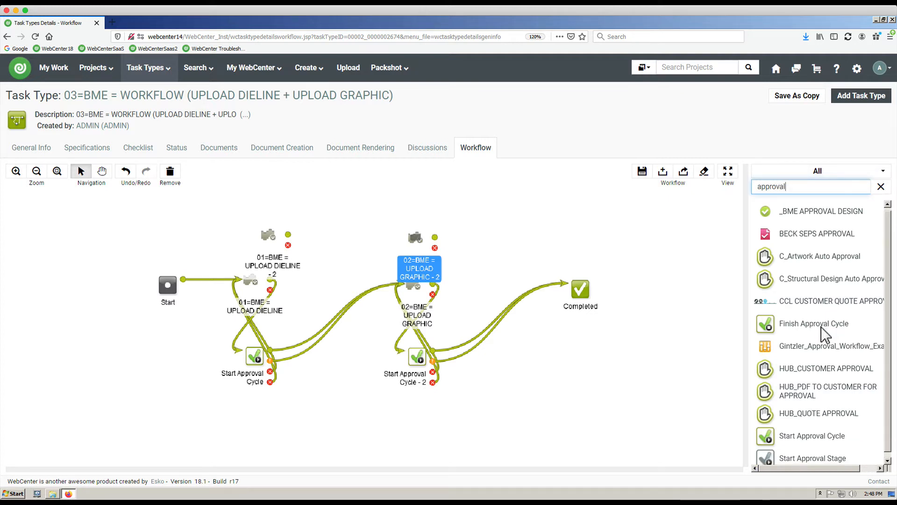
scroll(804, 420, down, 1)
drag(797, 435, 279, 409)
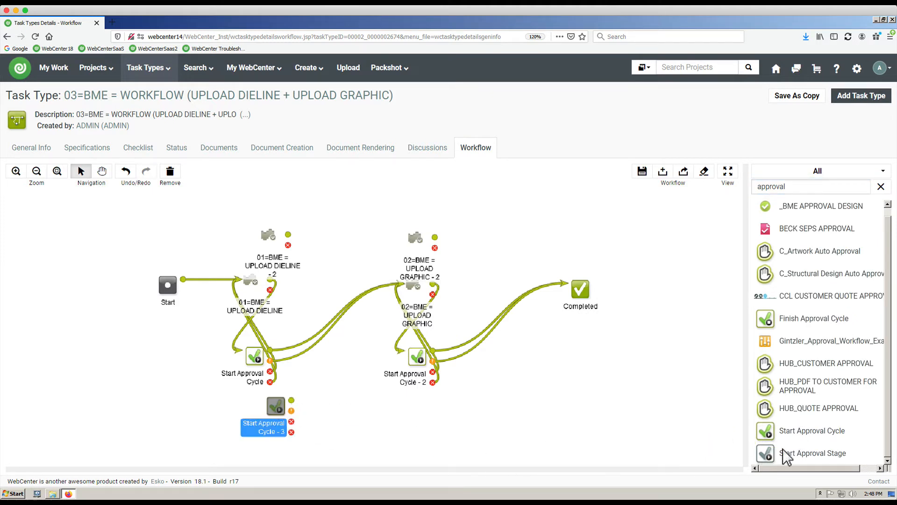
drag(788, 456, 425, 419)
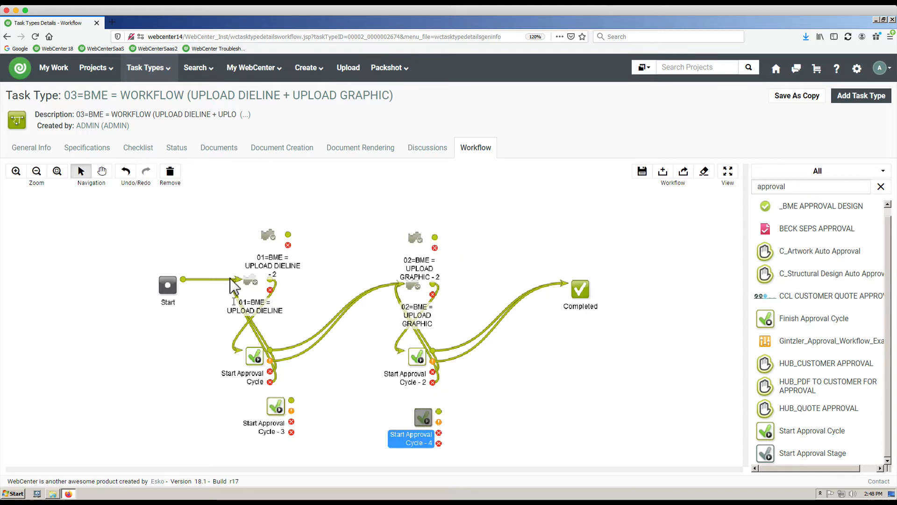
Step: Remove the two added Start Approval Cycle nodes and the duplicate graphic and dieline upload nodes from the workflow diagram
click(172, 176)
click(276, 406)
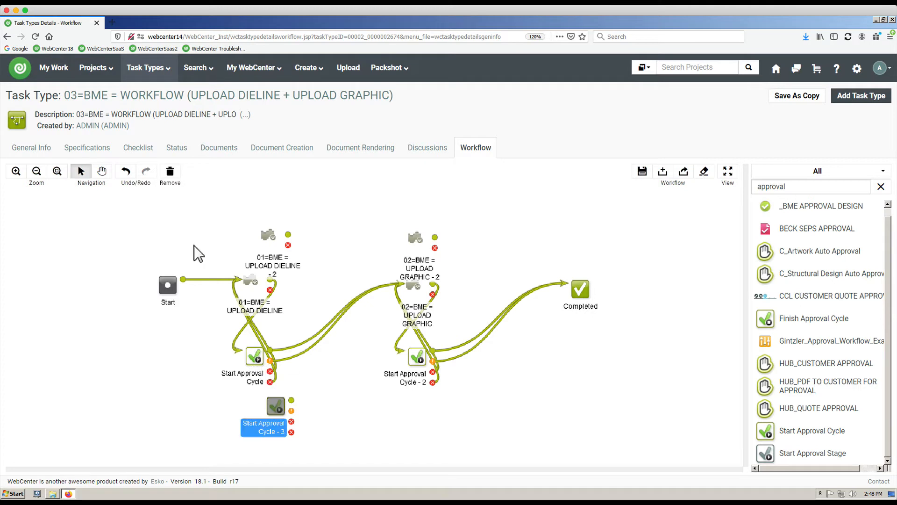
click(171, 178)
click(417, 242)
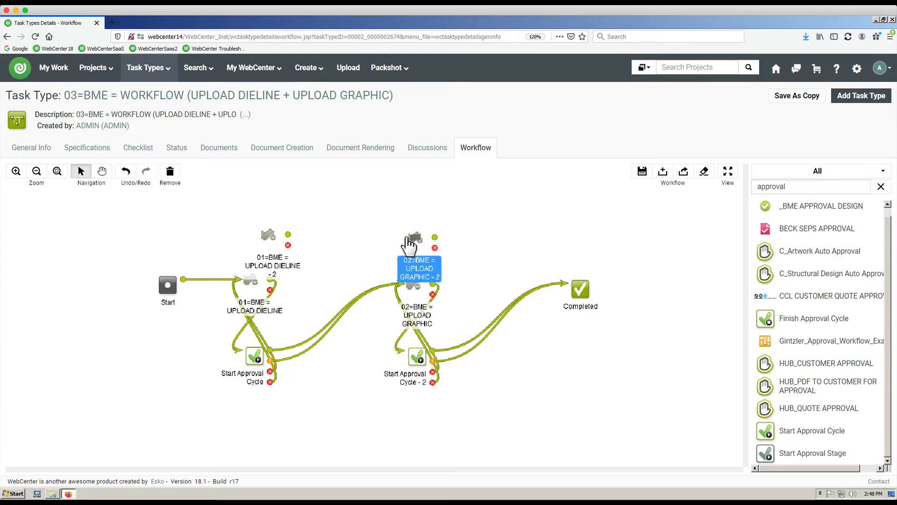
click(164, 181)
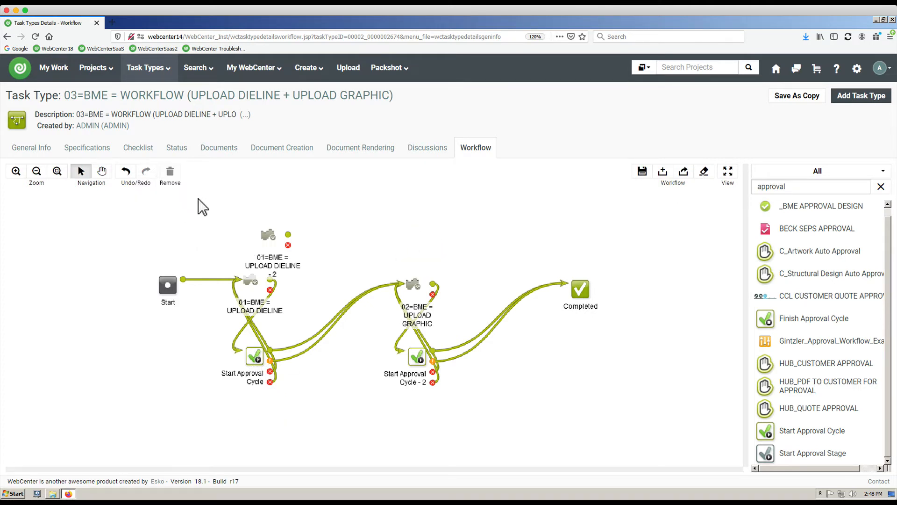
click(267, 238)
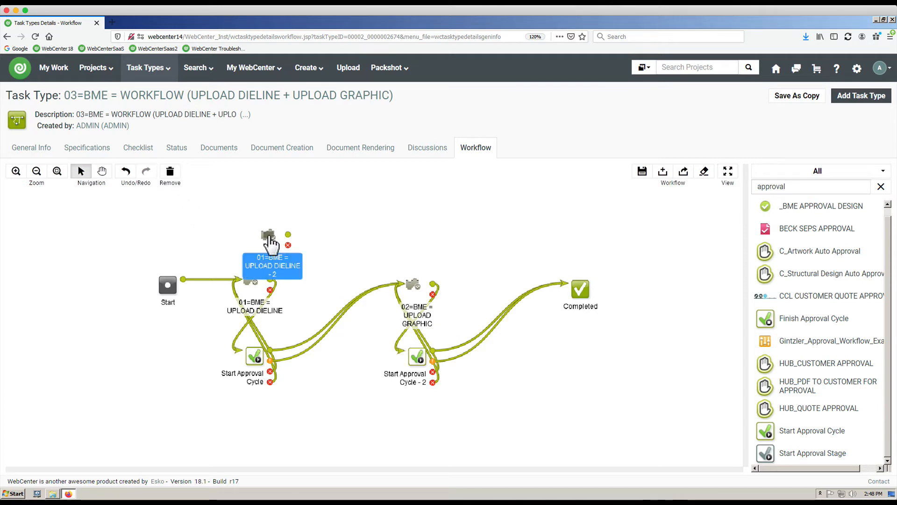
click(171, 173)
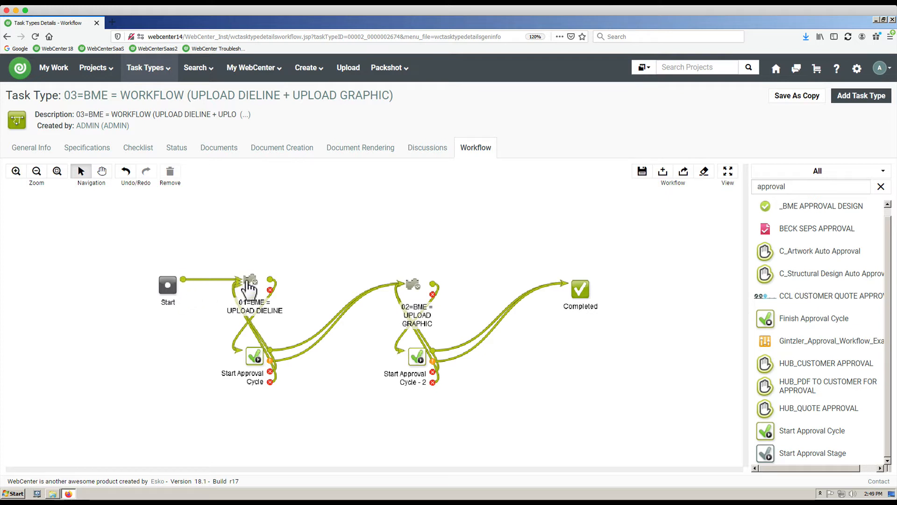
Step: Examine the dieline upload node's settings through its output options and the first Start Approval Cycle node's approval setup, without changing either
double_click(252, 286)
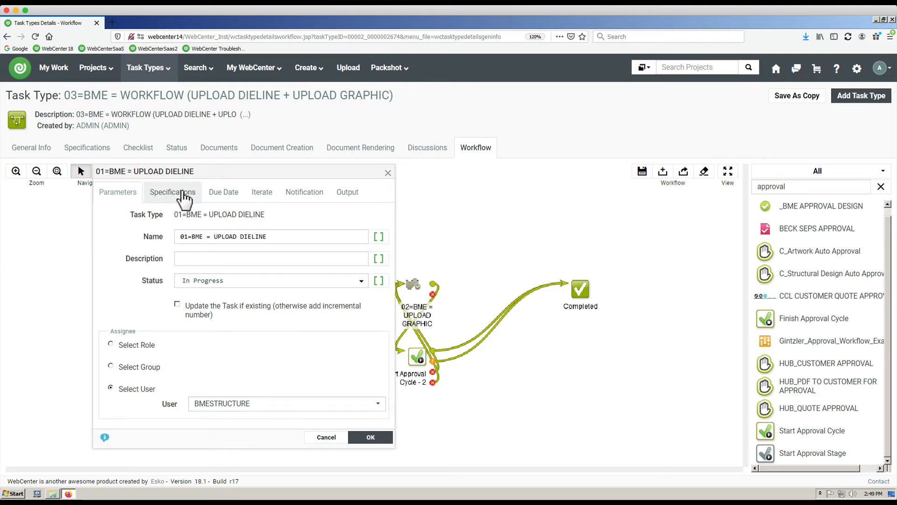
click(182, 192)
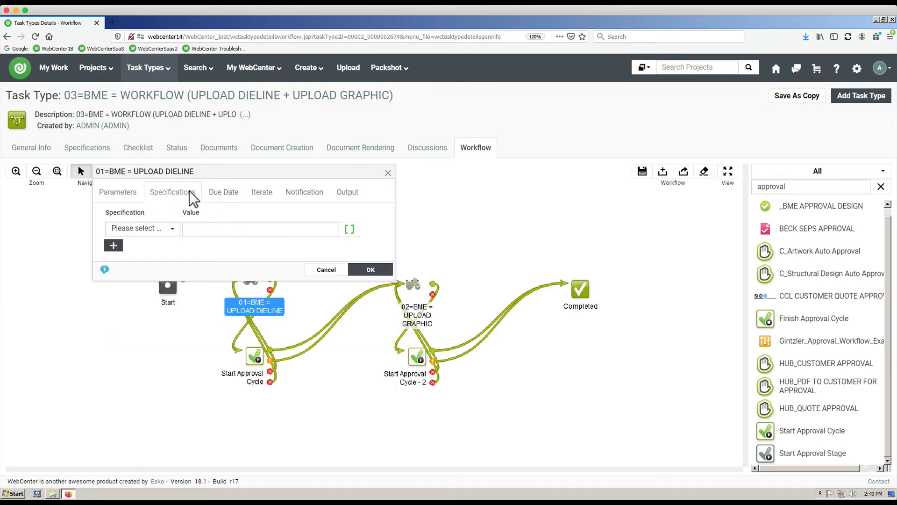
click(223, 199)
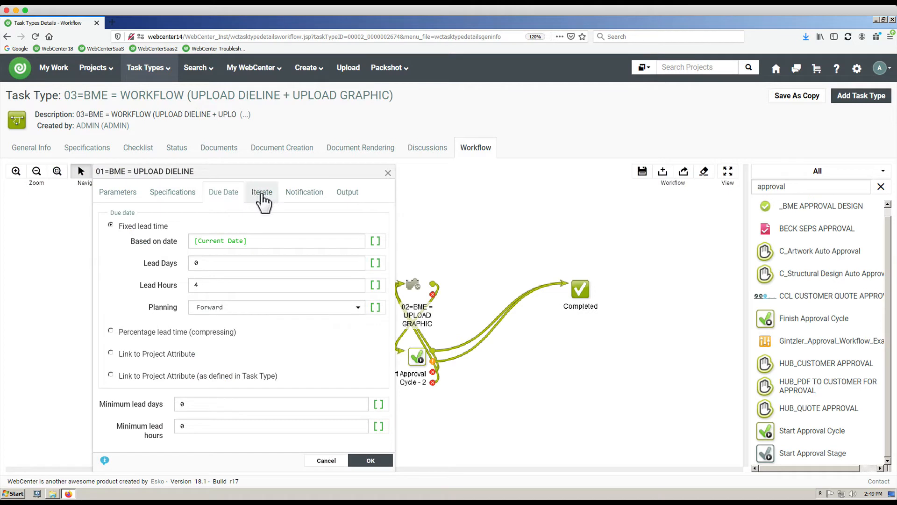
click(263, 198)
click(301, 200)
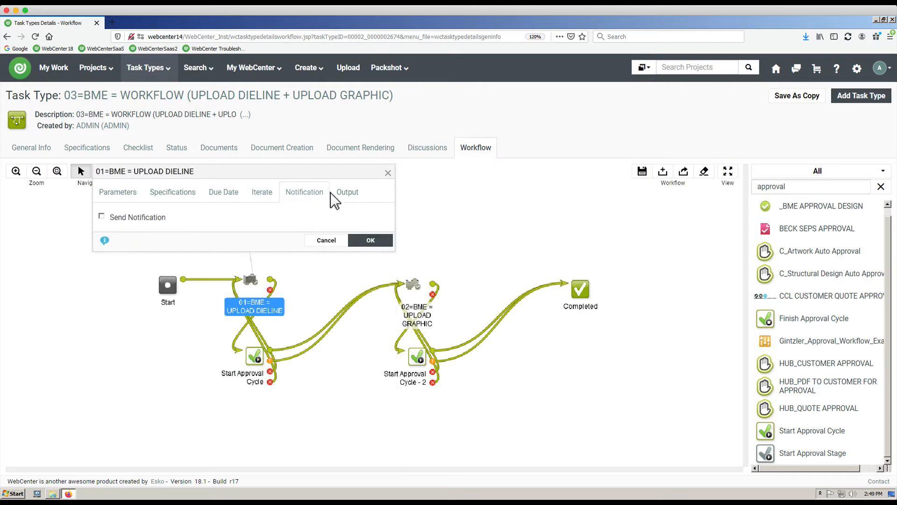
click(333, 193)
click(188, 218)
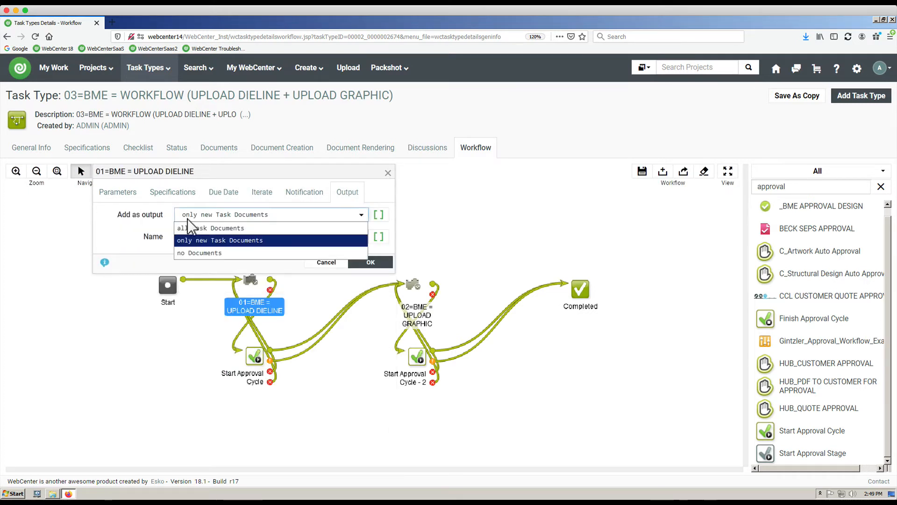
click(237, 241)
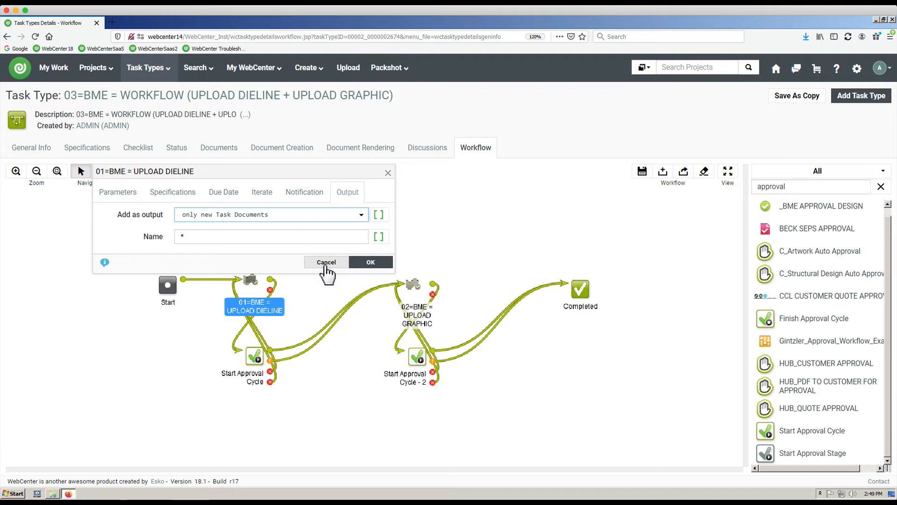
click(326, 263)
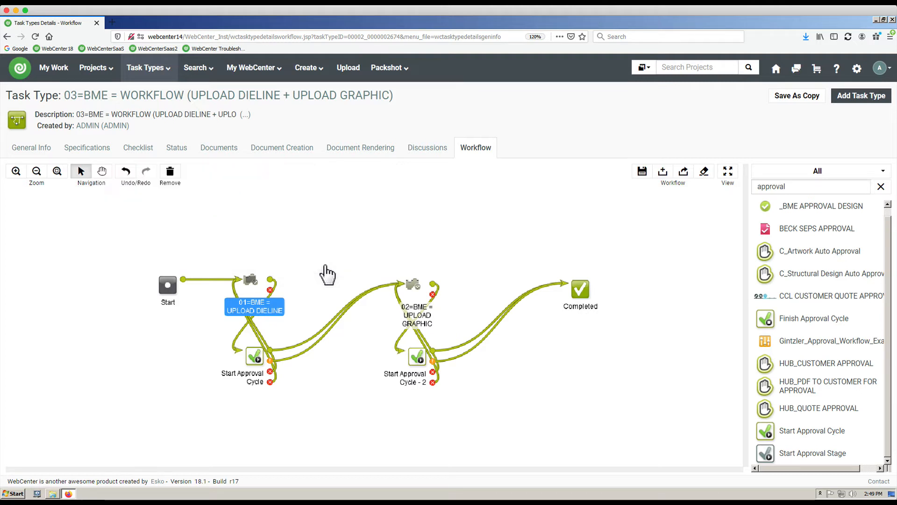
double_click(255, 358)
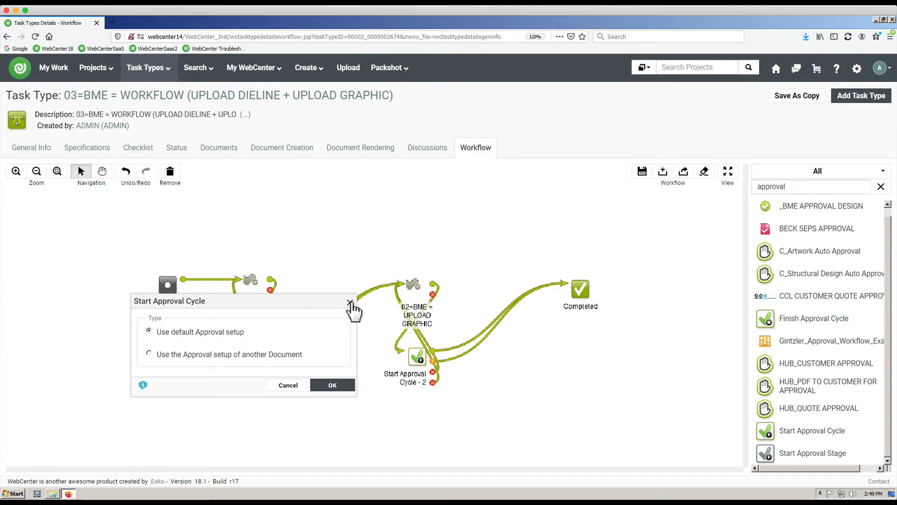
click(350, 303)
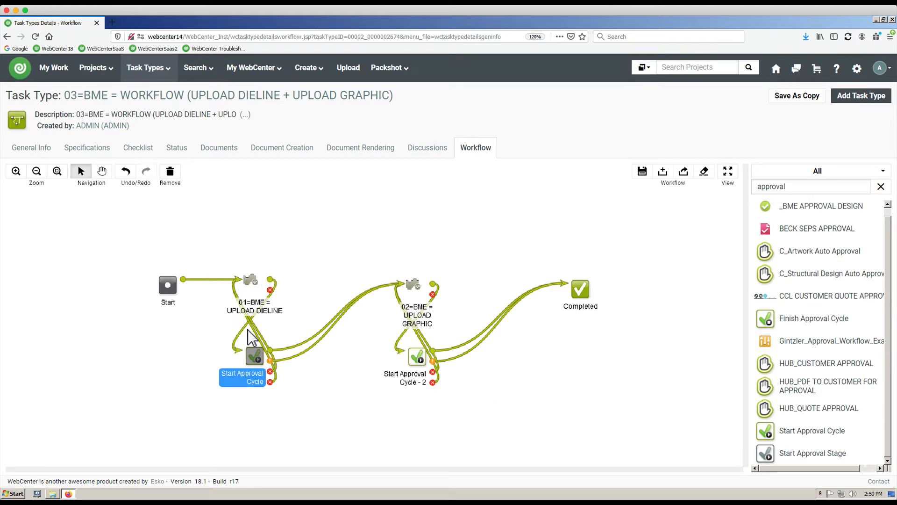
Step: Leave the workflow without saving and open the 03=BME = WORKFLOW (UPLOAD DIELINE + UPLOAD GRAPHIC) template from the template management list
mouse_move(134, 79)
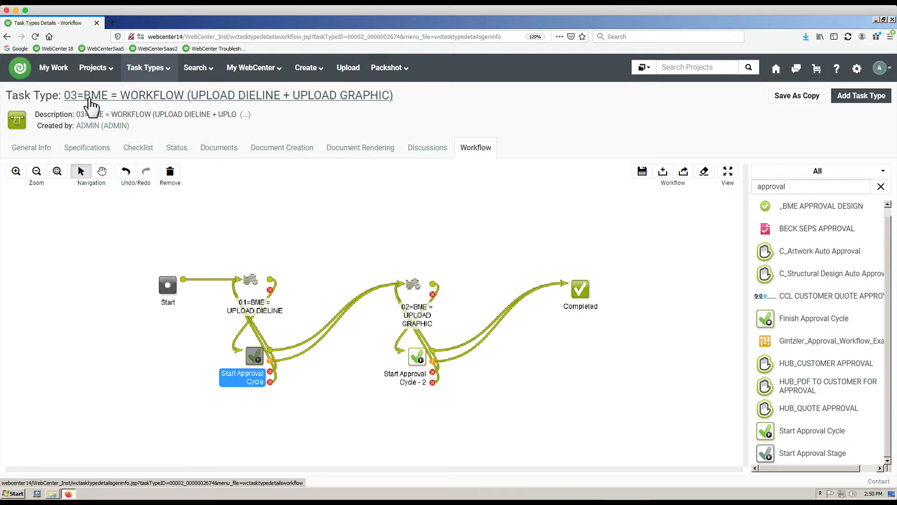
mouse_move(93, 67)
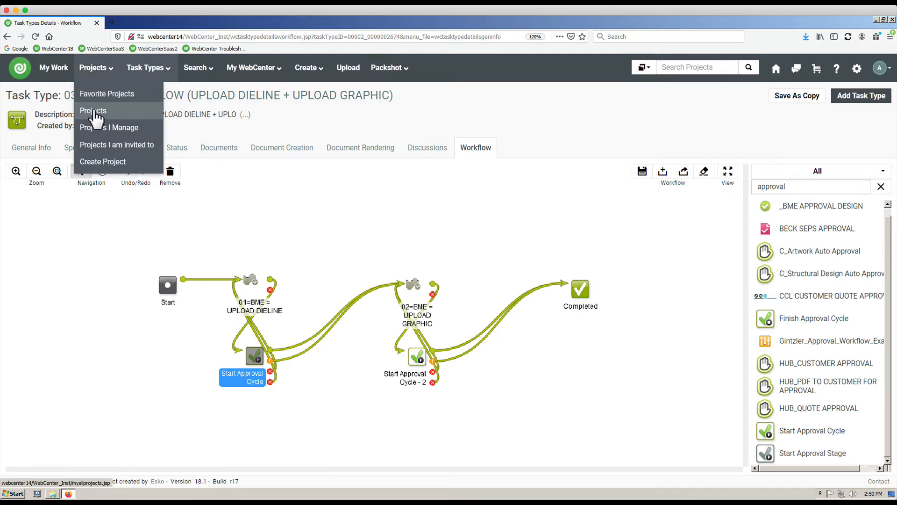
click(96, 112)
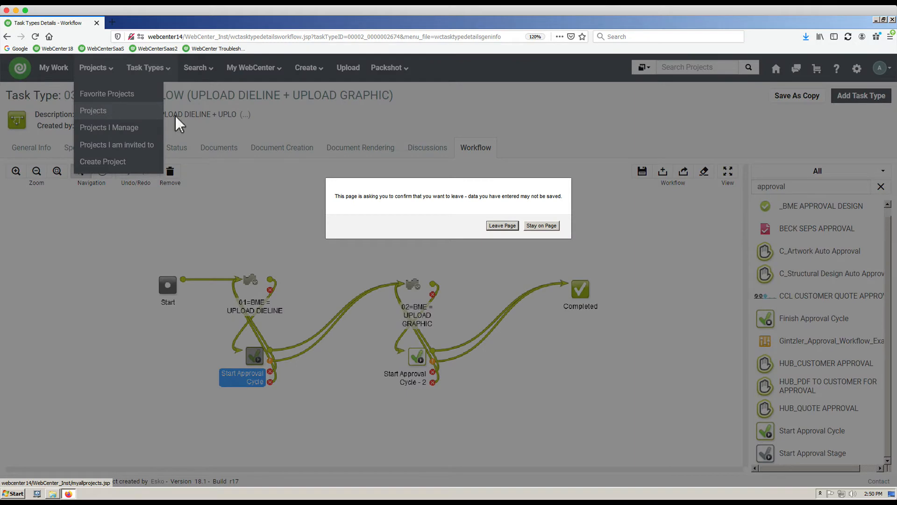
click(513, 227)
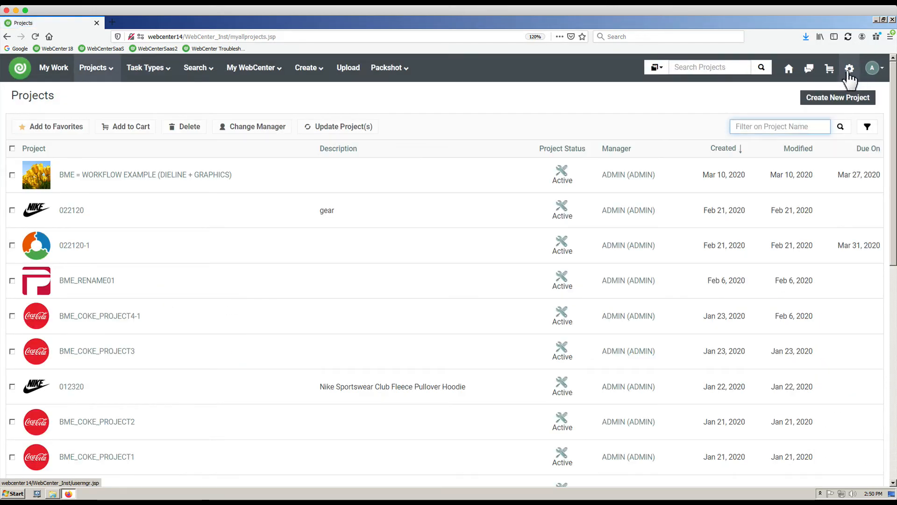
click(849, 70)
mouse_move(210, 70)
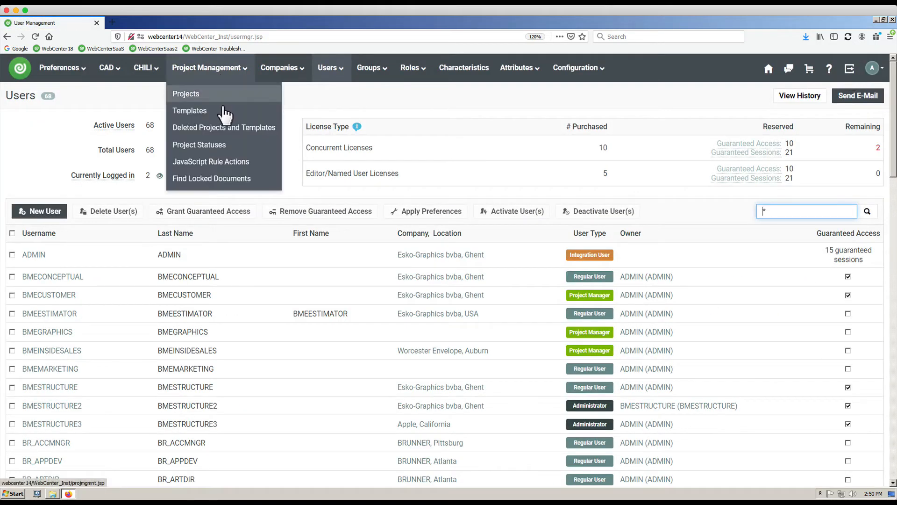
click(223, 110)
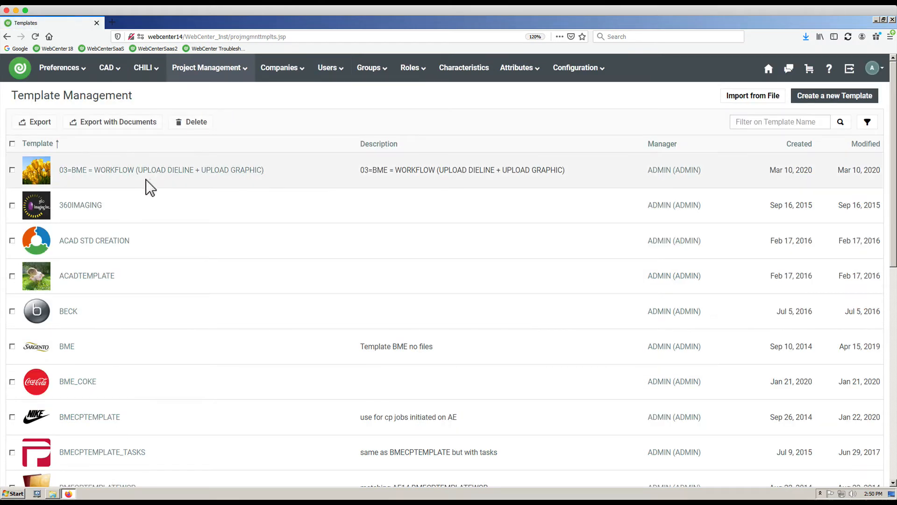
click(146, 172)
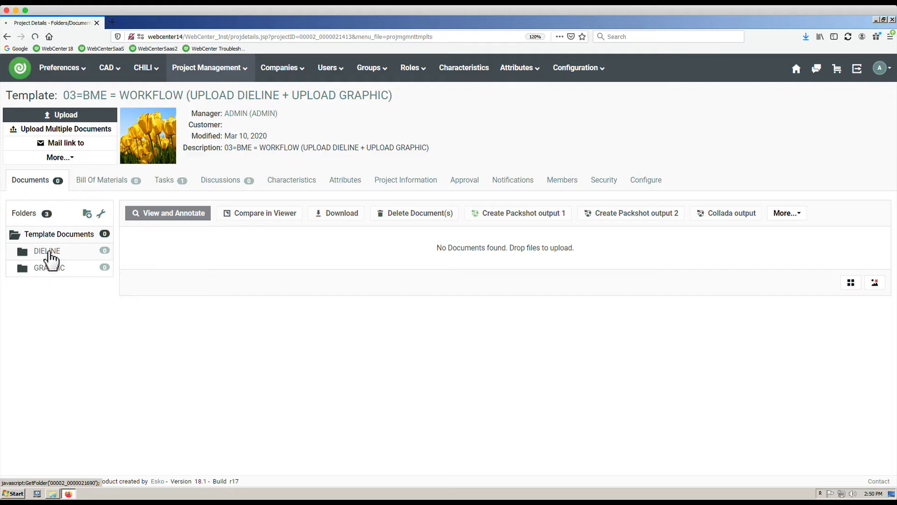
Step: Examine the approval setup of the template's DIELINE and GRAPHIC folders, including their stages and approvers
click(52, 252)
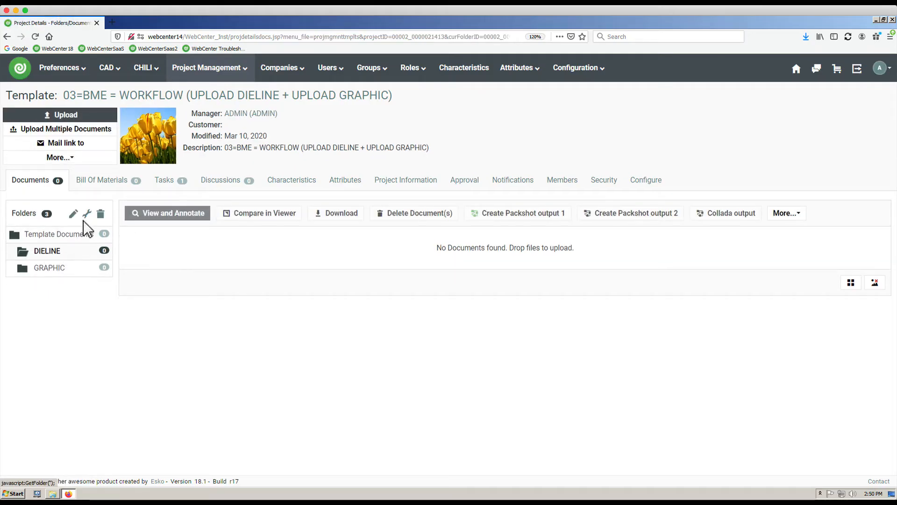
click(86, 214)
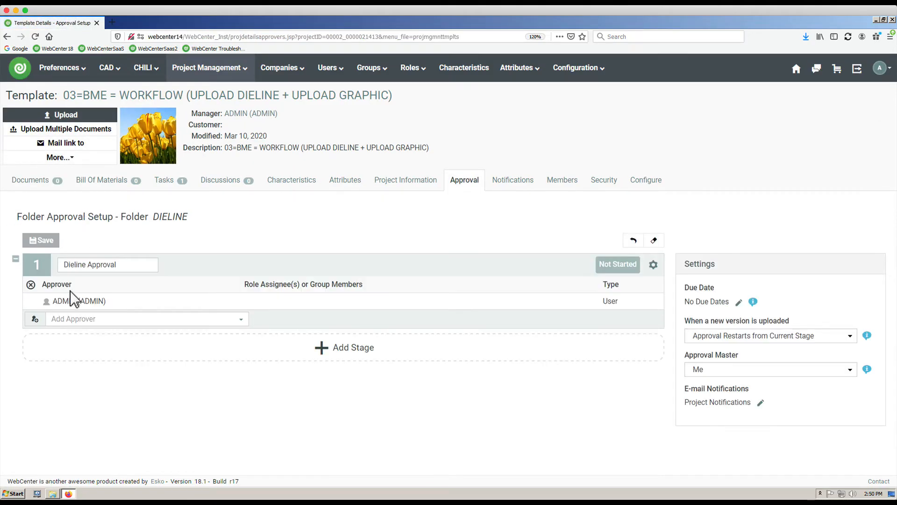
mouse_move(73, 299)
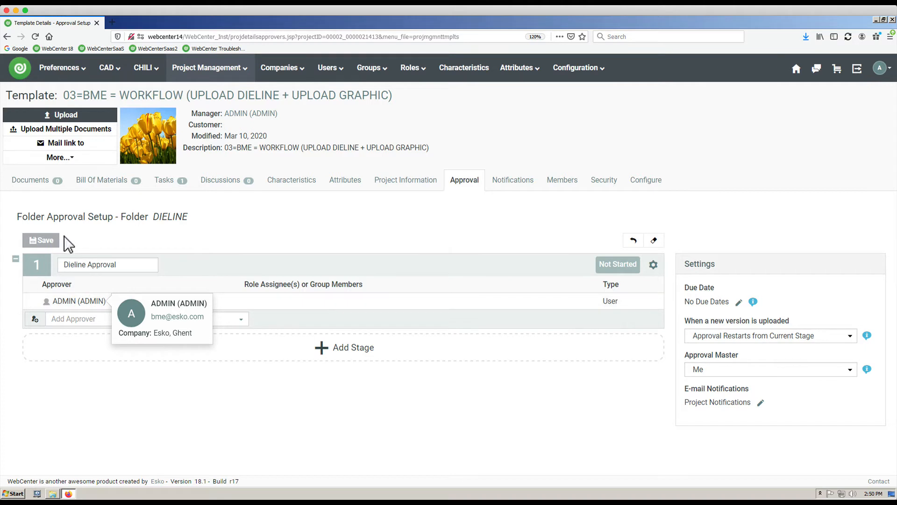
click(7, 37)
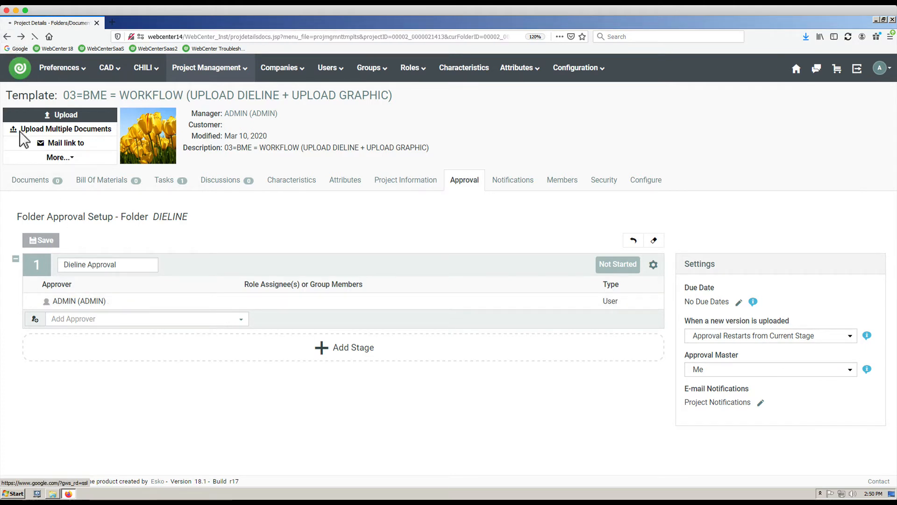
click(50, 269)
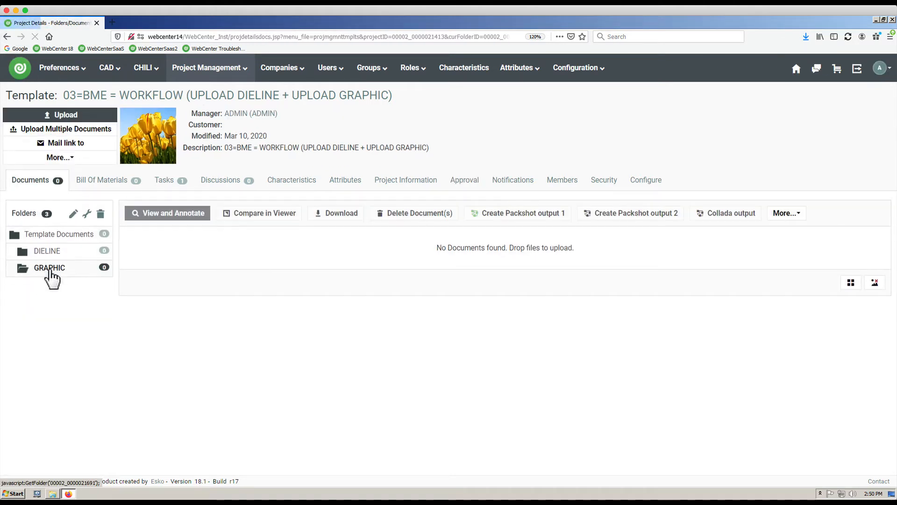
click(87, 214)
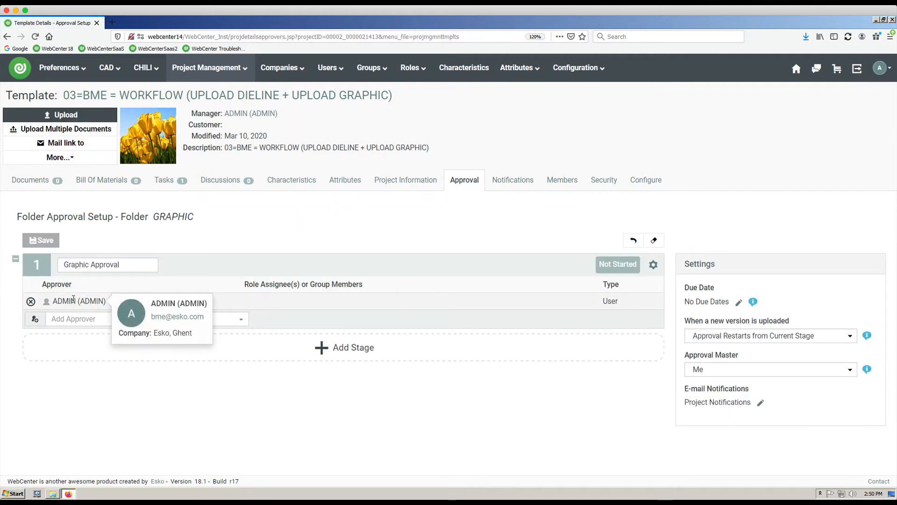
click(7, 37)
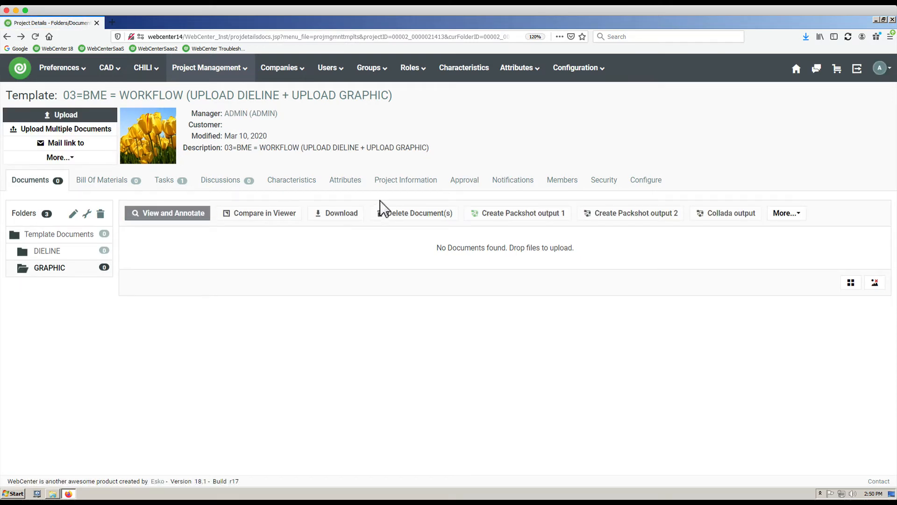
Step: View the template's members and its general project information
click(564, 182)
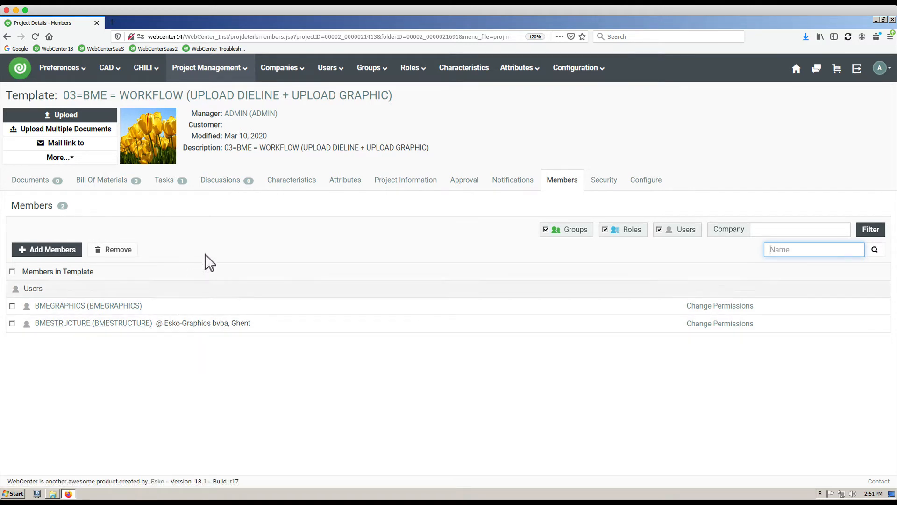
click(405, 182)
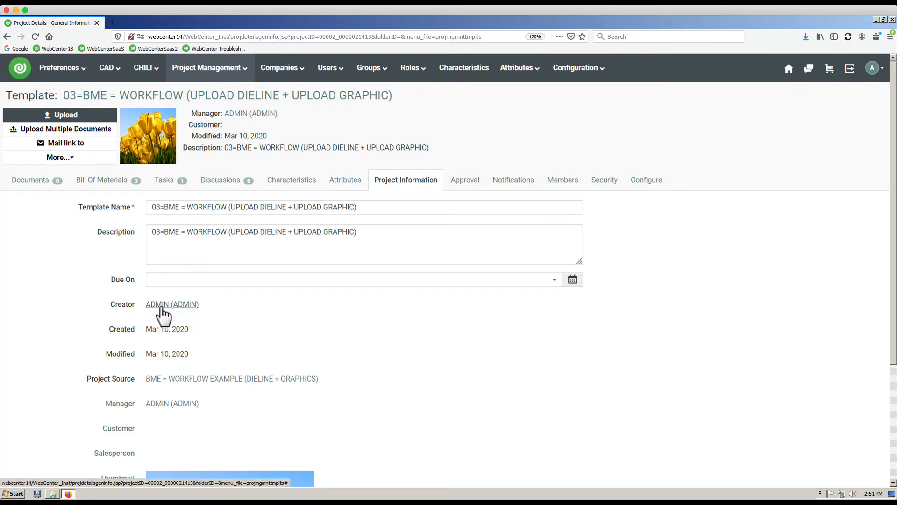
Step: Review the template's security permissions for the users BMEGRAPHICS and BMESTRUCTURE, and save the BMESTRUCTURE permissions
click(871, 70)
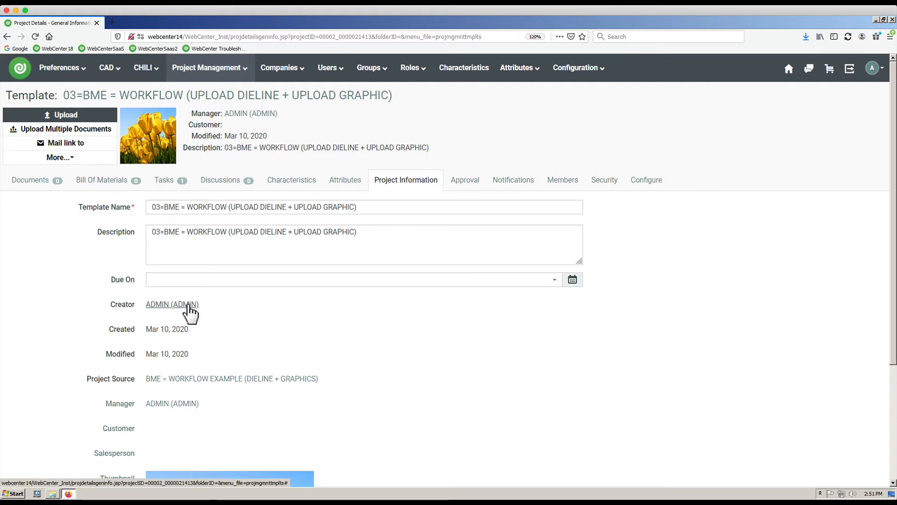
click(606, 181)
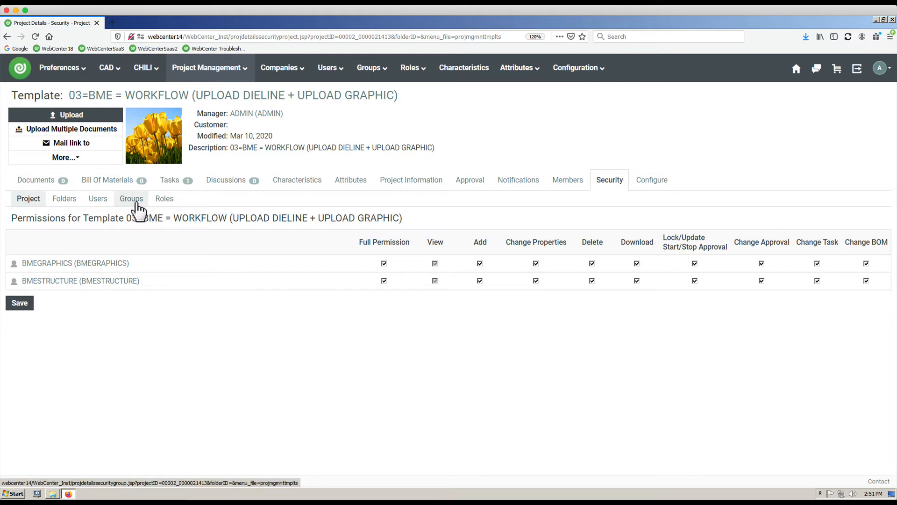
click(103, 200)
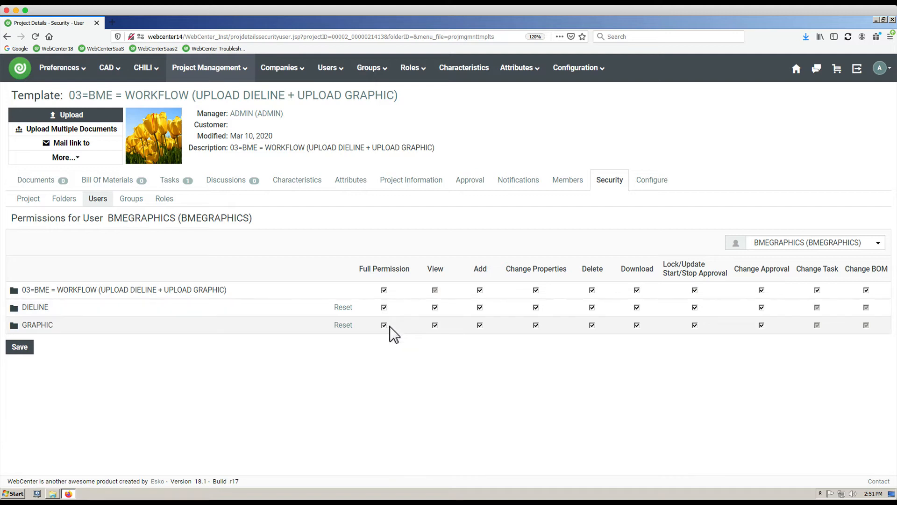
click(803, 243)
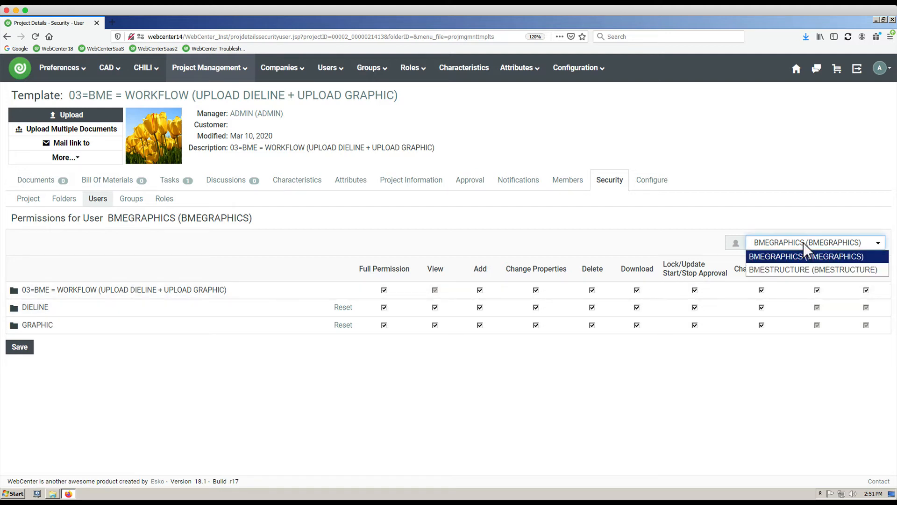
click(803, 269)
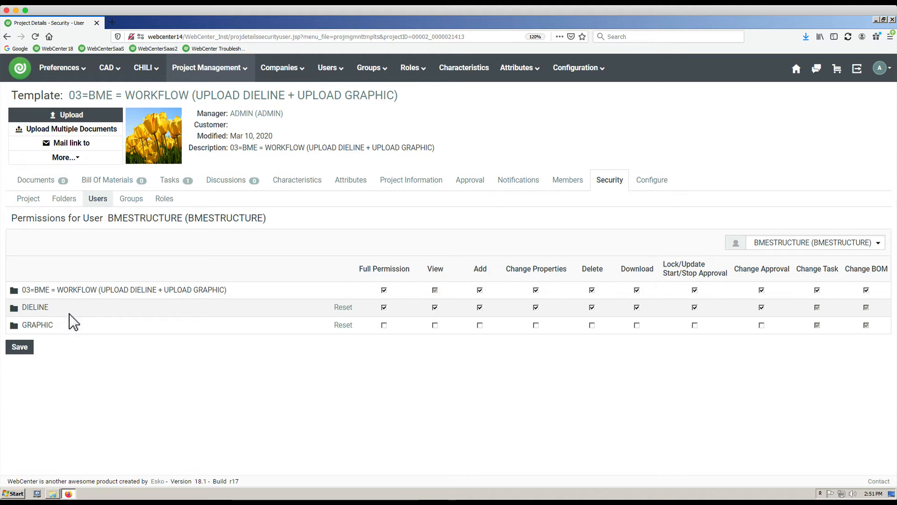
click(21, 349)
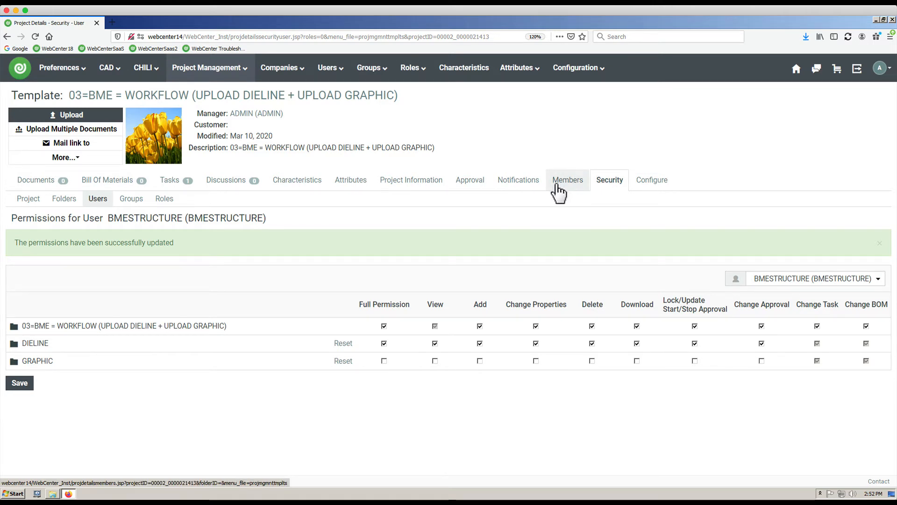
Step: Examine the template's approval setup, tasks, project creation features, document types and document creation configuration, and return to its documents
click(462, 184)
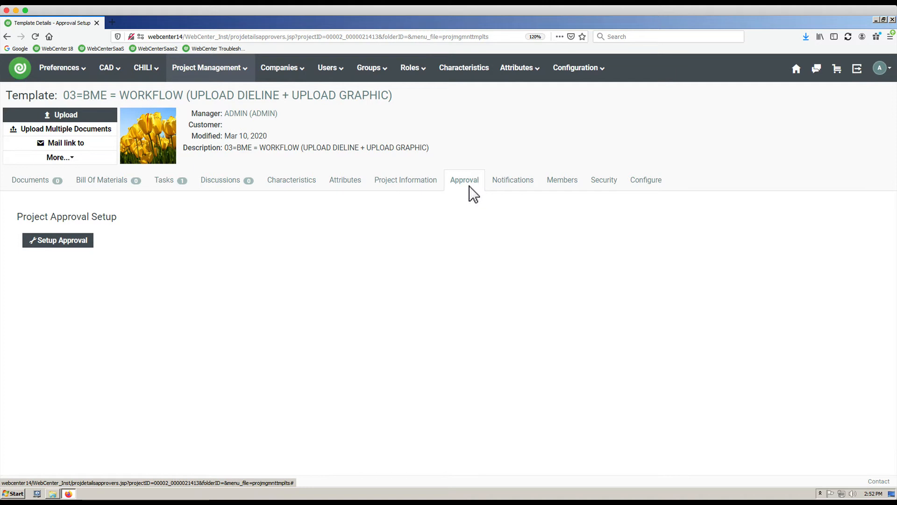
click(164, 180)
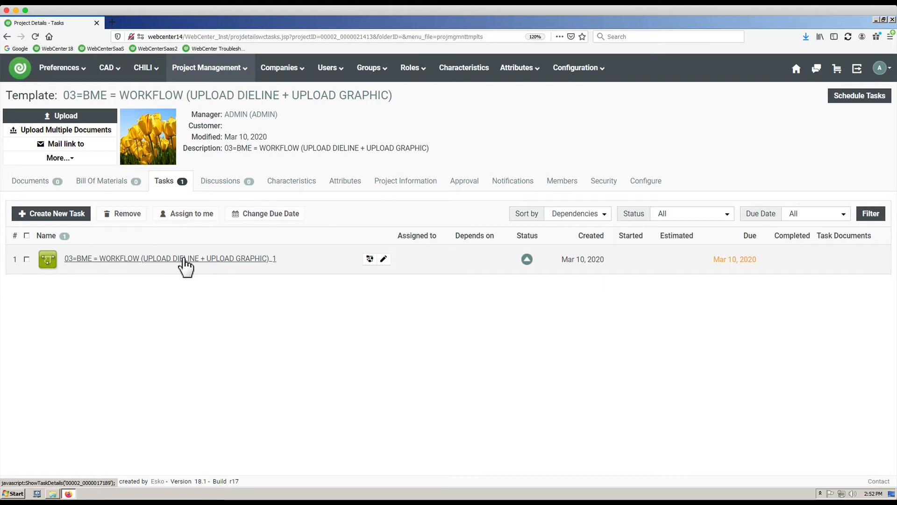
click(645, 187)
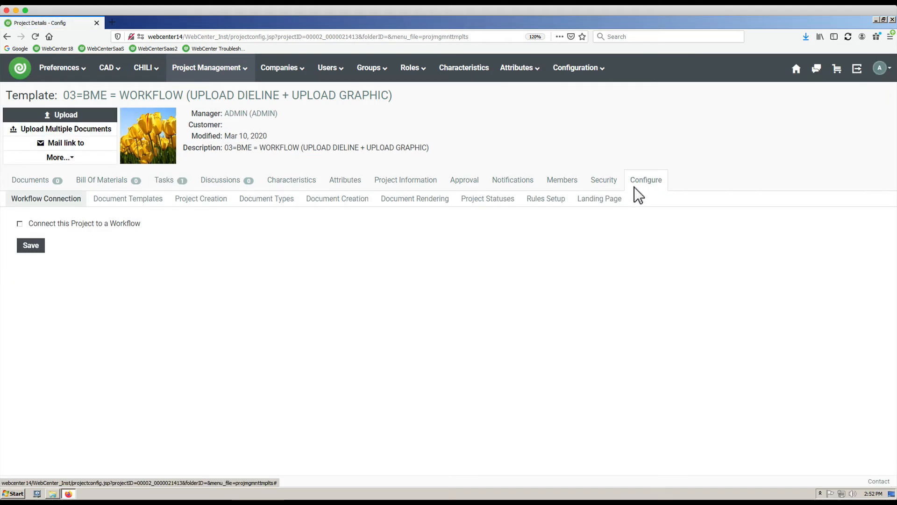
click(198, 205)
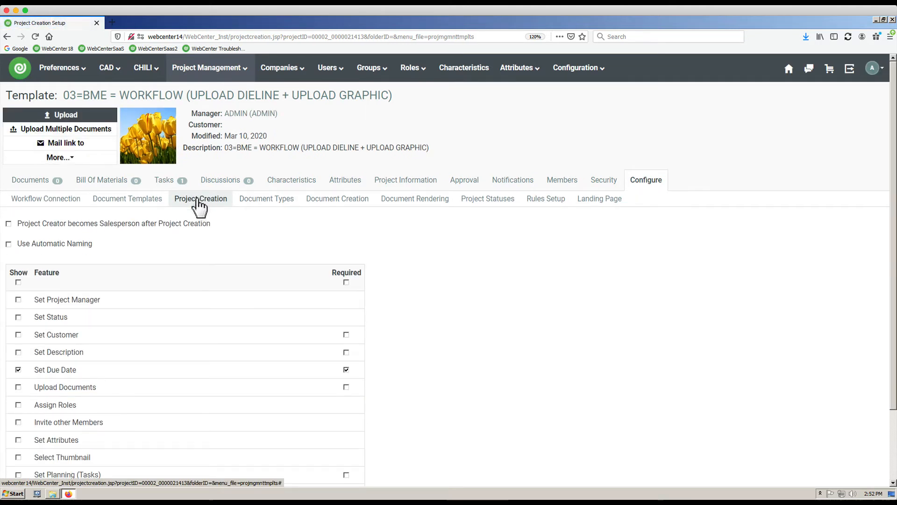
scroll(469, 298, down, 1)
scroll(469, 307, down, 2)
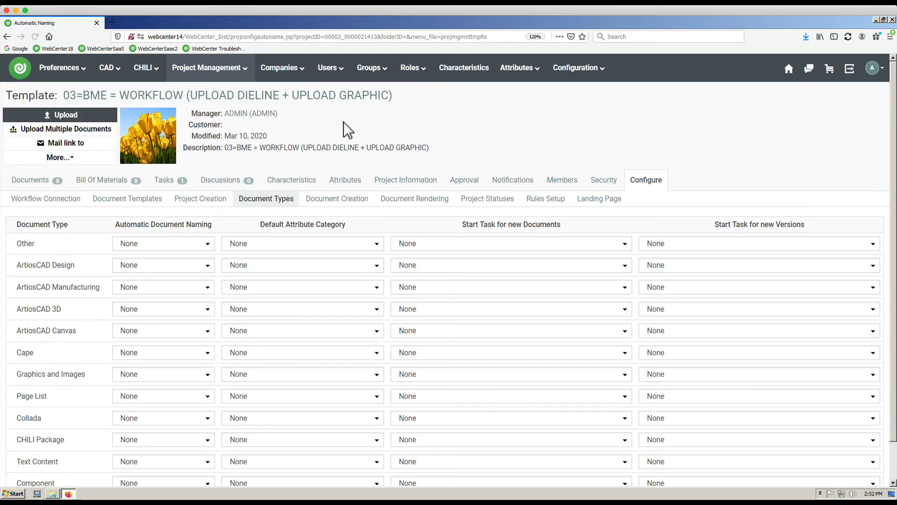
click(316, 204)
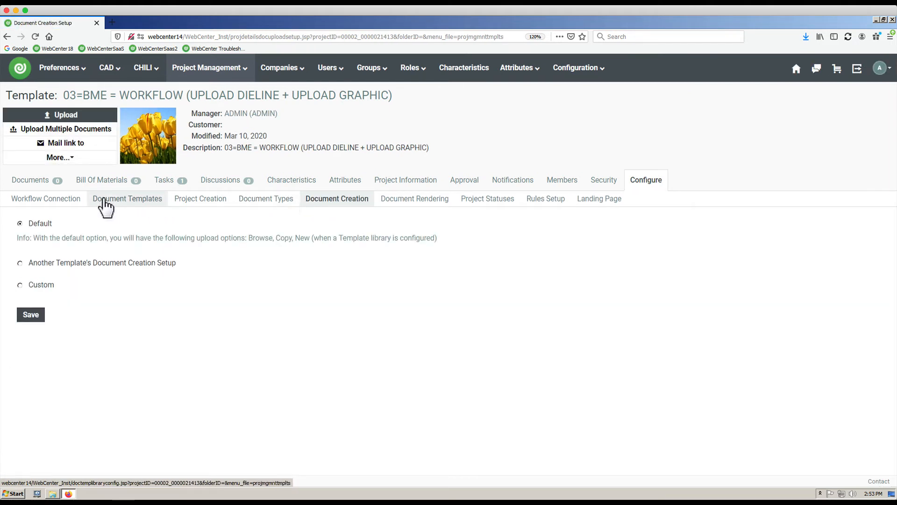
click(42, 182)
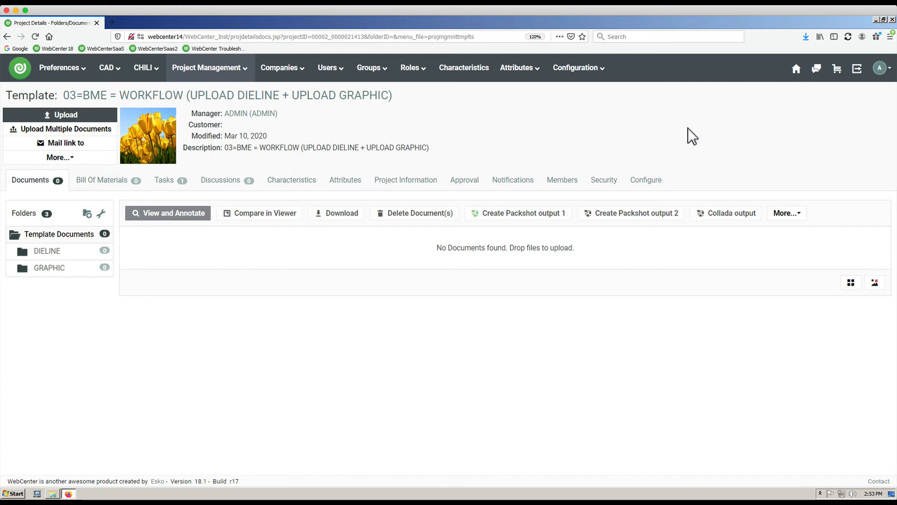
Step: Start a new project from the 03=BME = WORKFLOW (UPLOAD DIELINE + UPLOAD GRAPHIC) project template
mouse_move(225, 77)
click(210, 93)
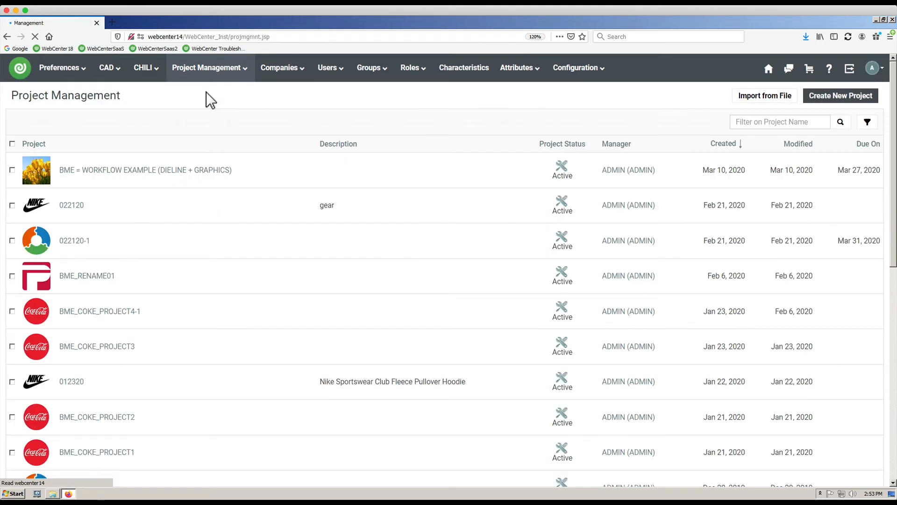
click(831, 98)
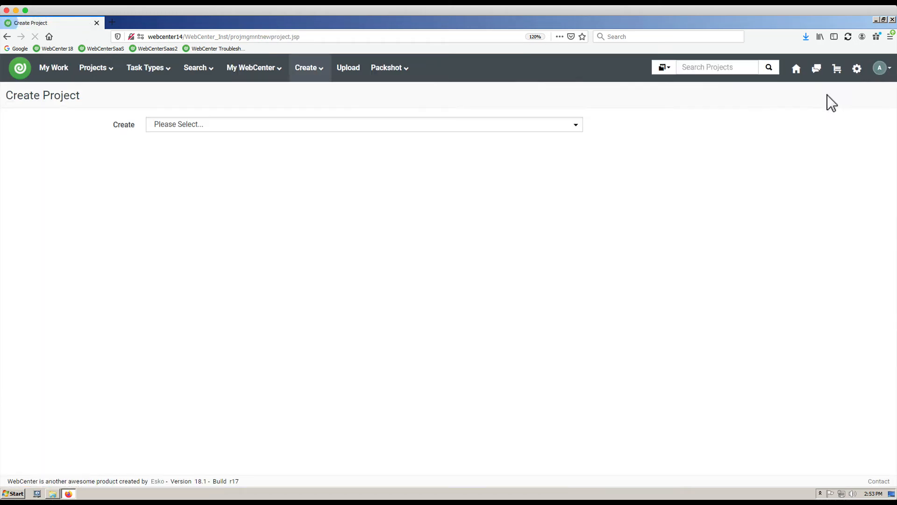
click(563, 125)
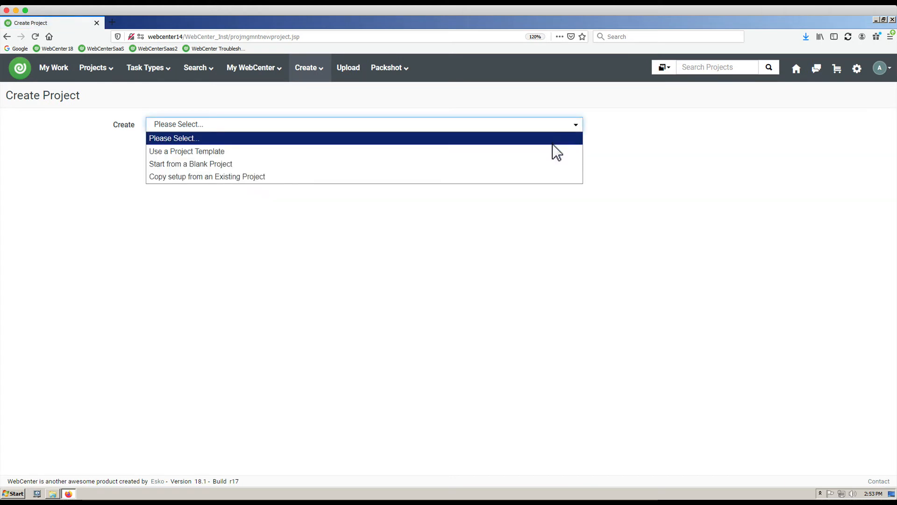
click(553, 150)
click(498, 151)
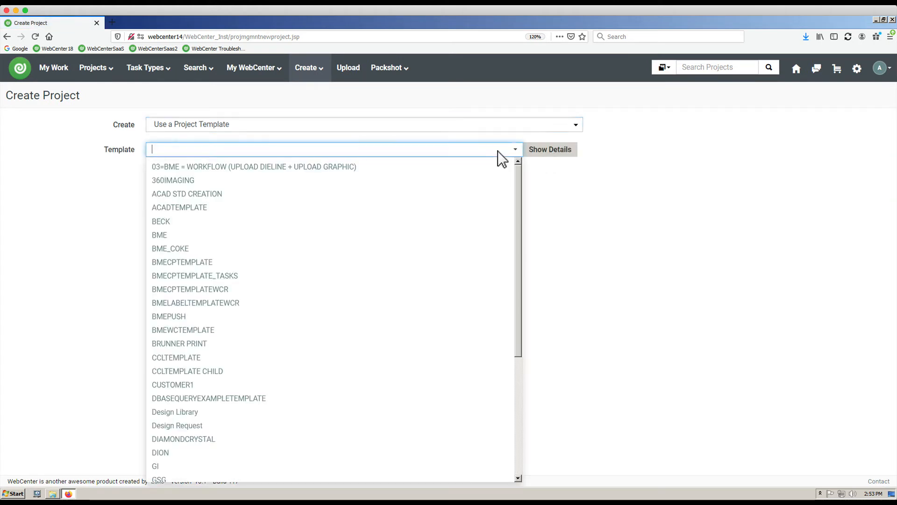
click(500, 168)
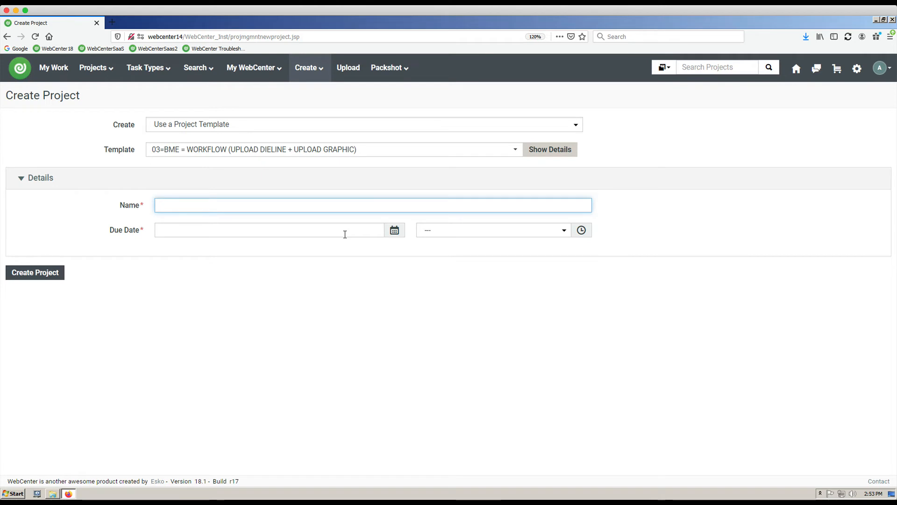
Step: Create the project with the name BMETEST07 and the due date Mar 27, 2020, and view its tasks
text(BMETEST)
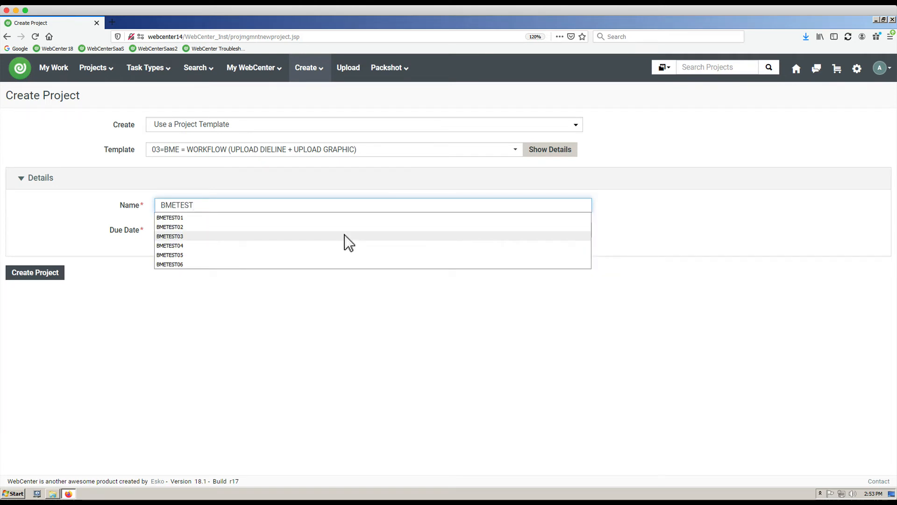
text(07)
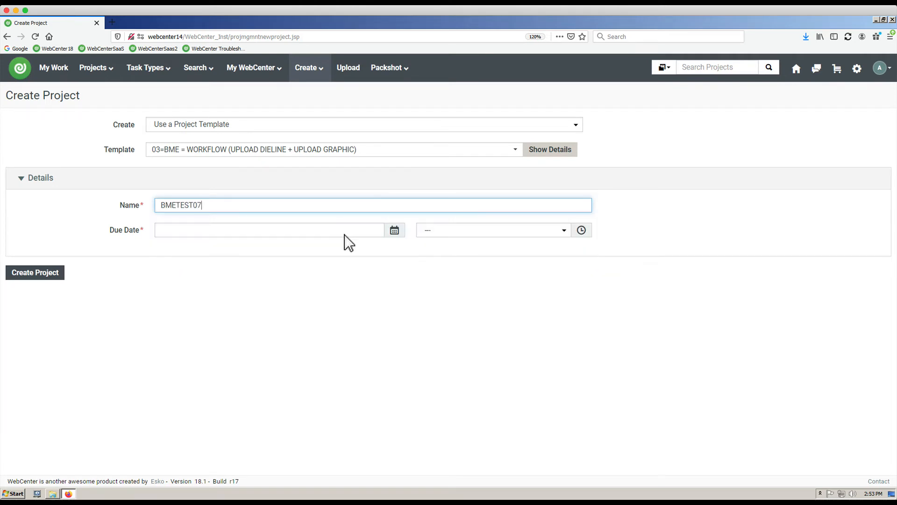
click(395, 231)
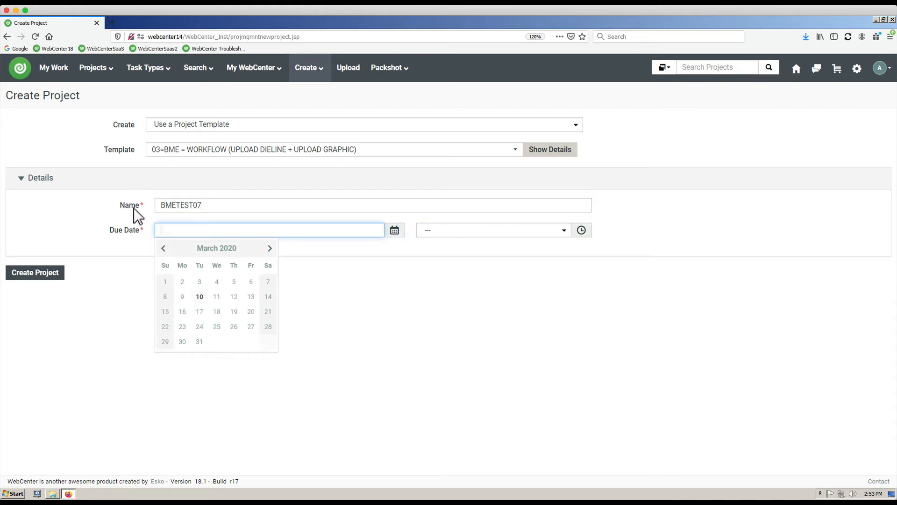
click(251, 327)
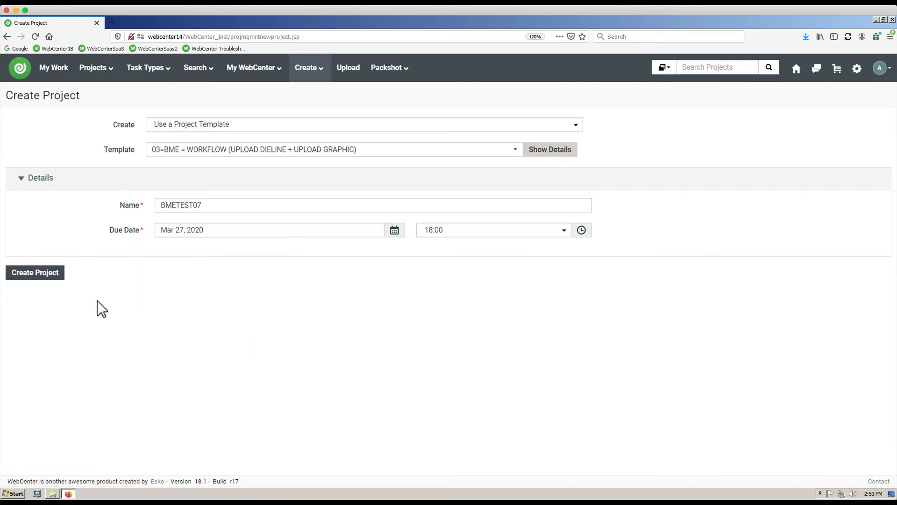
click(52, 276)
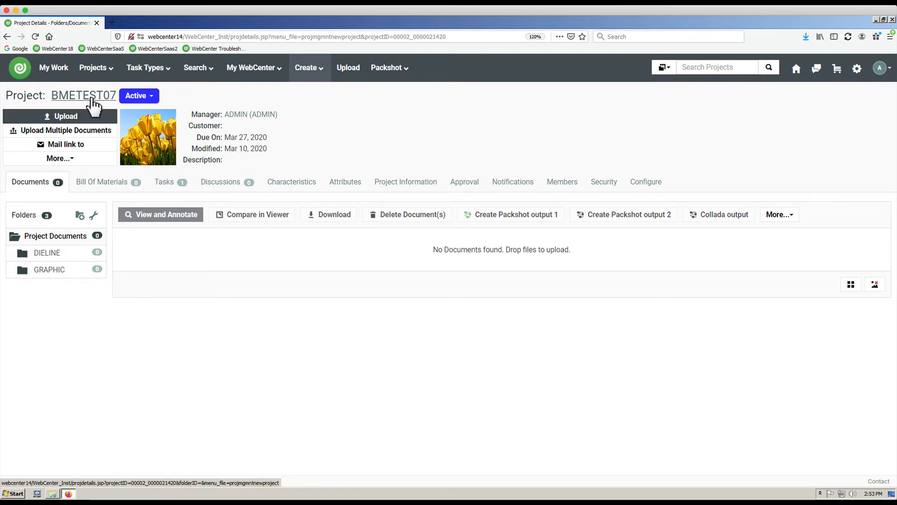
click(169, 185)
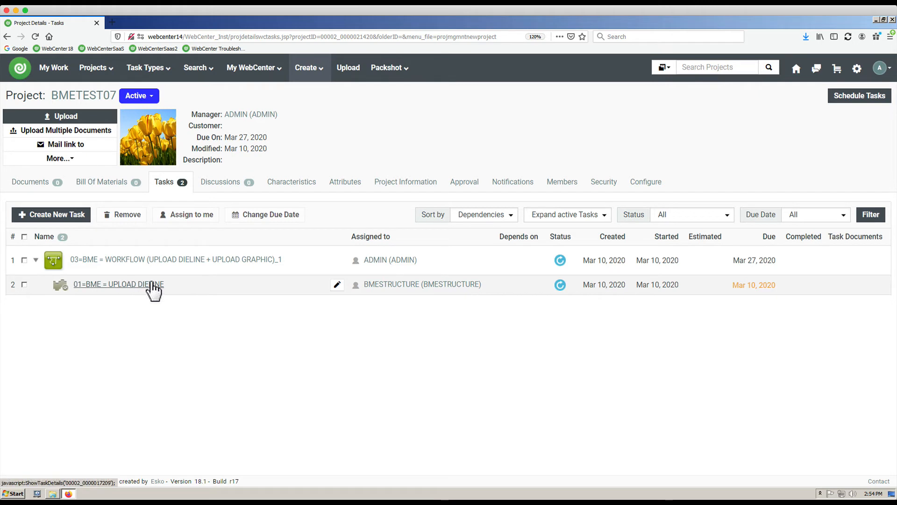
Step: Log out of the admin account and log in as BMESTRUCTURE with the saved account password
click(881, 69)
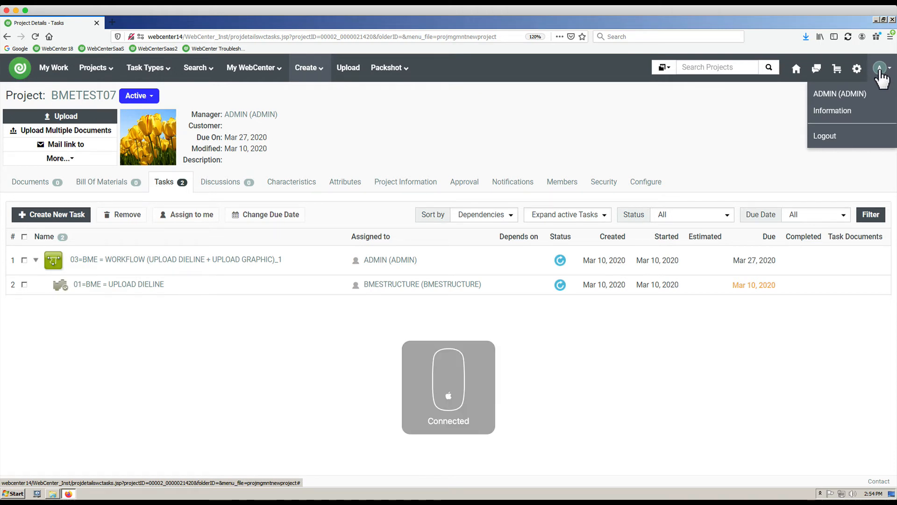
click(824, 139)
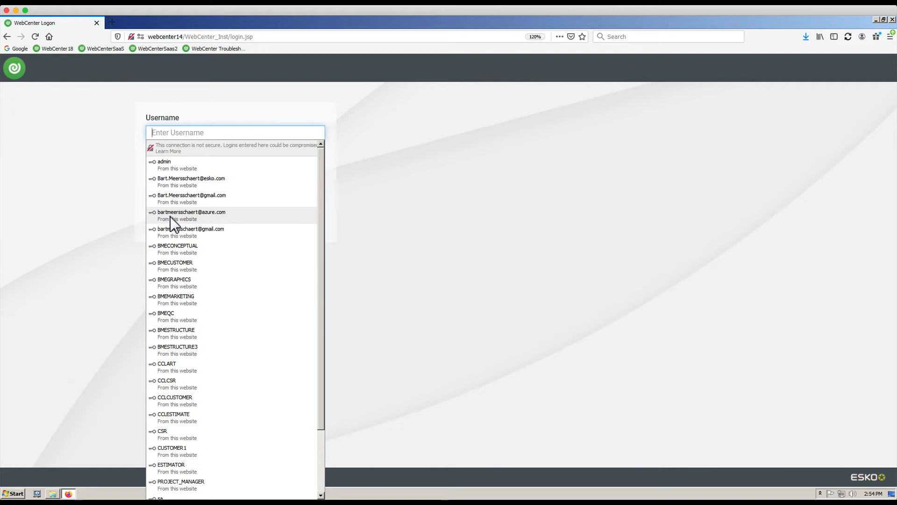
click(189, 335)
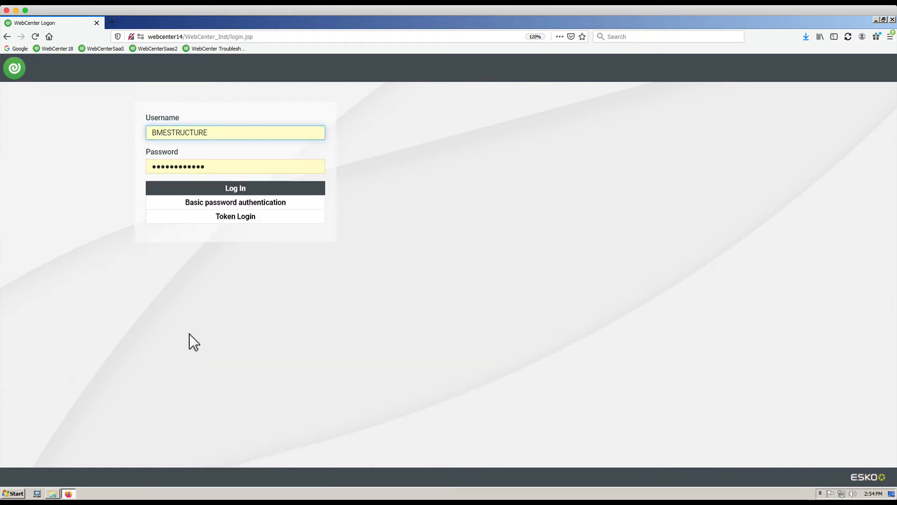
click(232, 190)
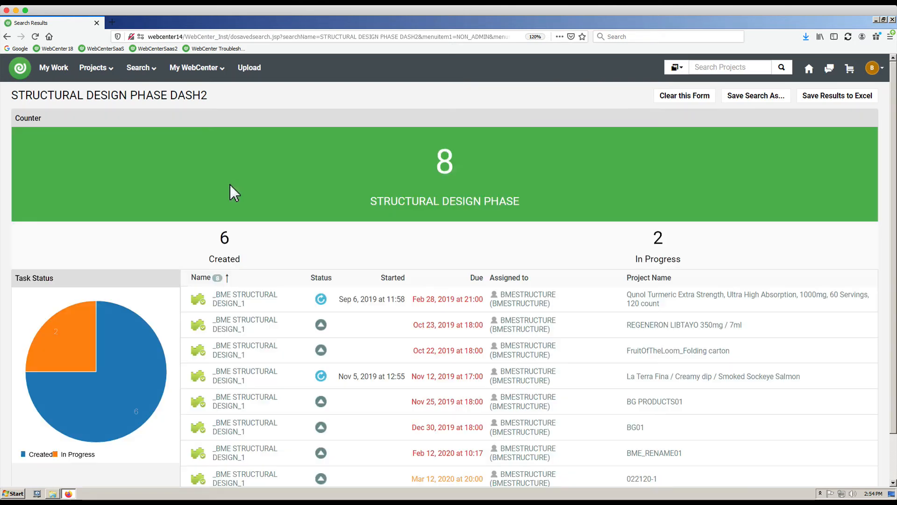
Step: Open the 01=BME = UPLOAD DIELINE task of project BMETEST07 from the assigned work list
mouse_move(86, 81)
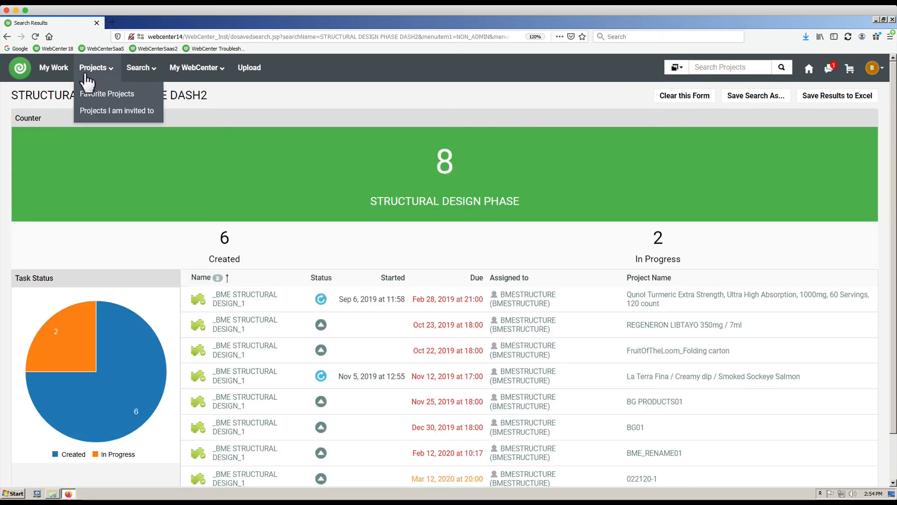
click(54, 71)
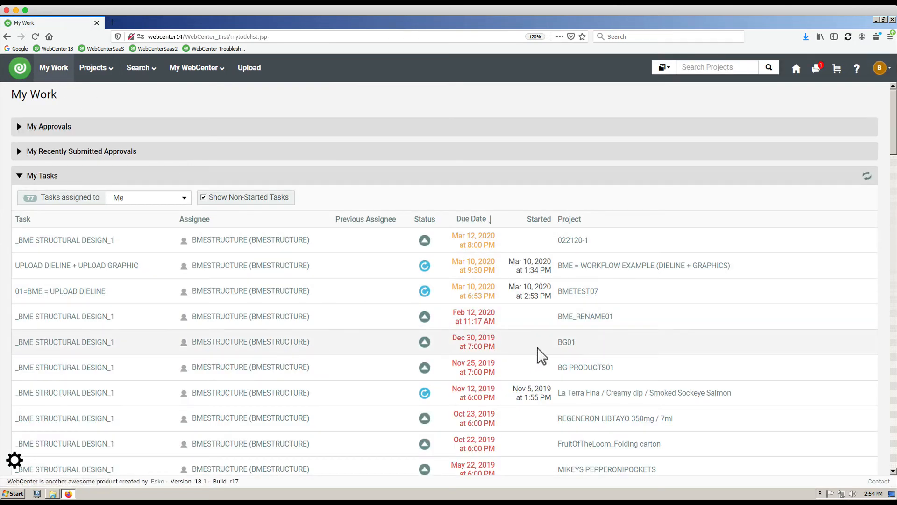
click(97, 291)
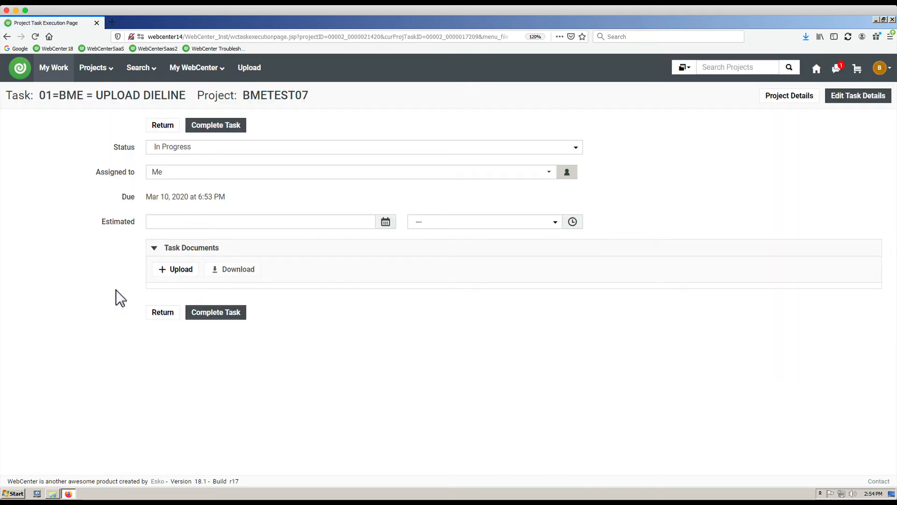
Step: Upload DESIGN1.ARD from the Documents library to the dieline task and complete the task
click(180, 275)
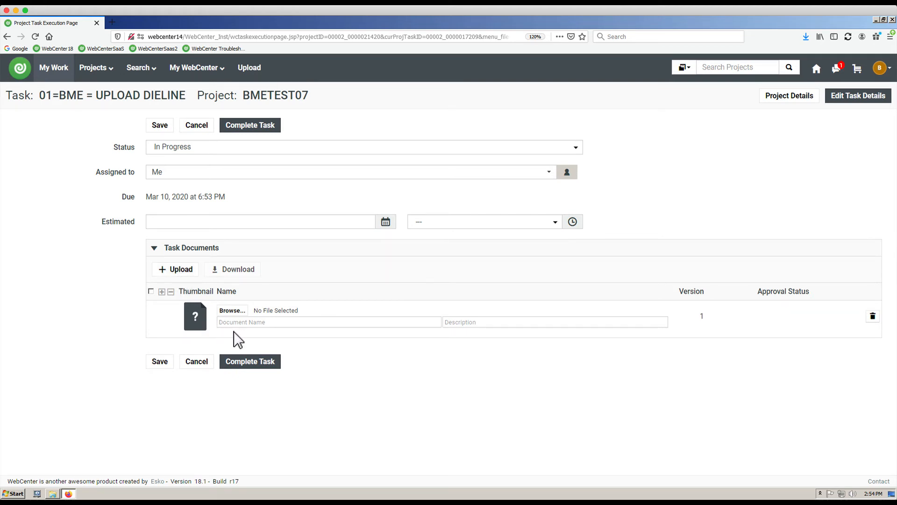
click(232, 311)
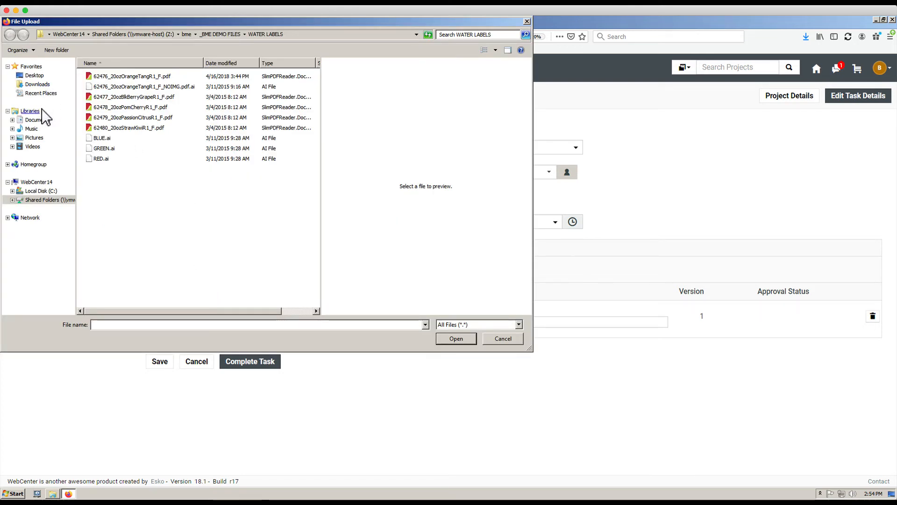
click(40, 120)
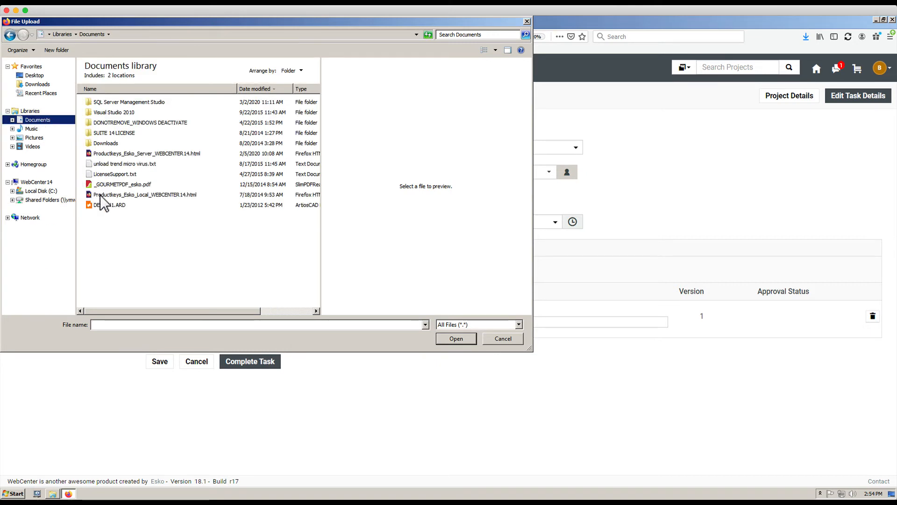
click(111, 205)
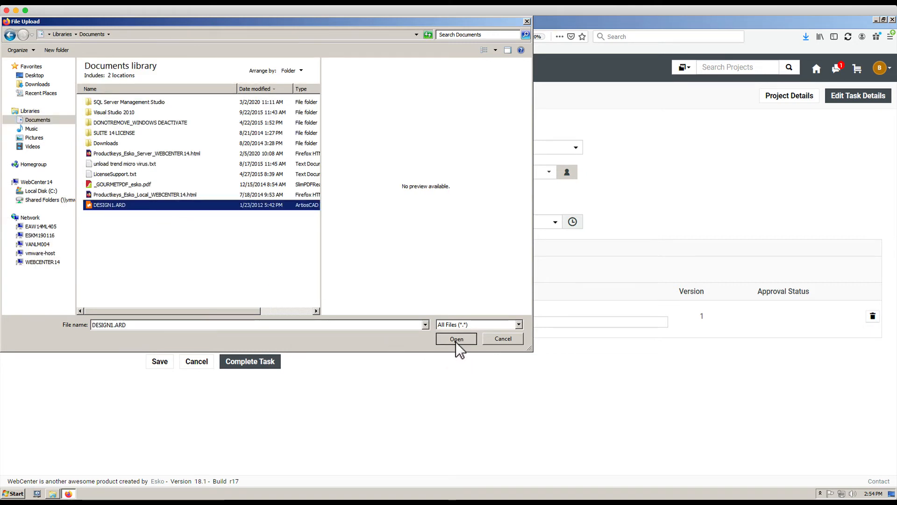
click(455, 340)
click(256, 362)
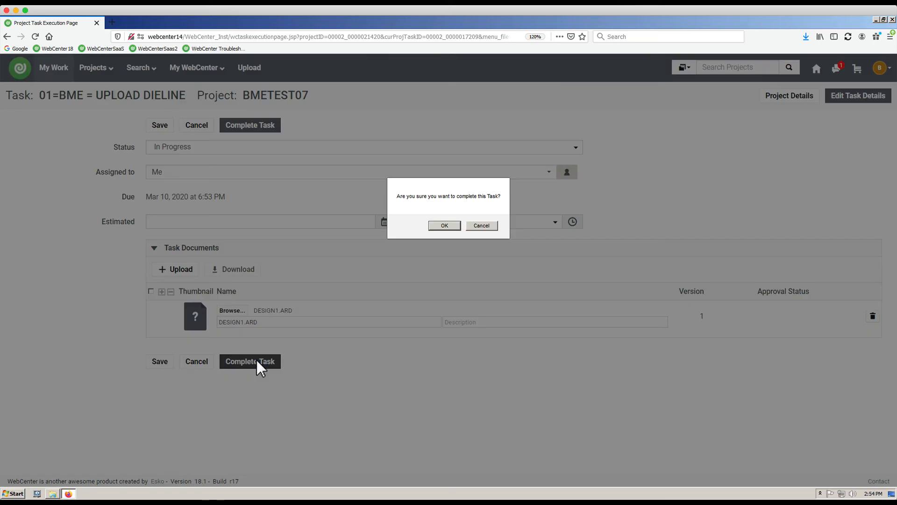
click(444, 226)
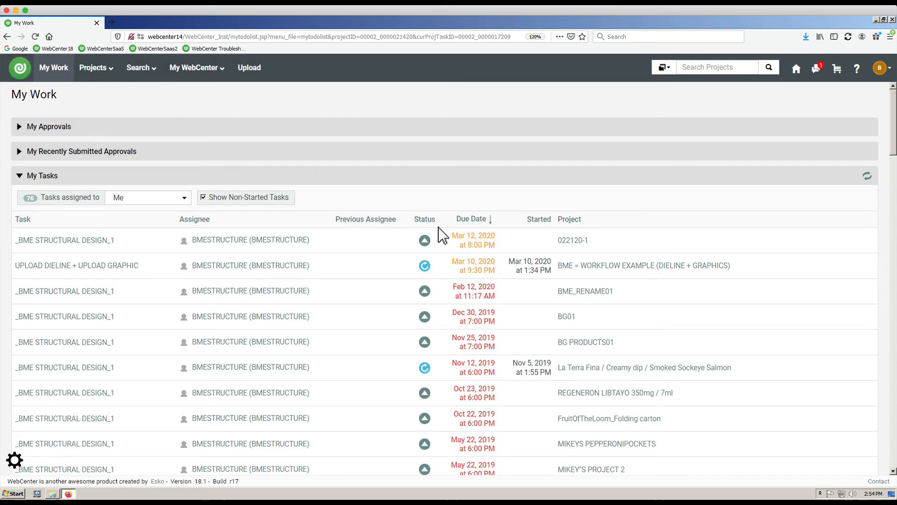
Step: Log out of the BMESTRUCTURE account and log back in as admin with the prefilled account password
click(881, 68)
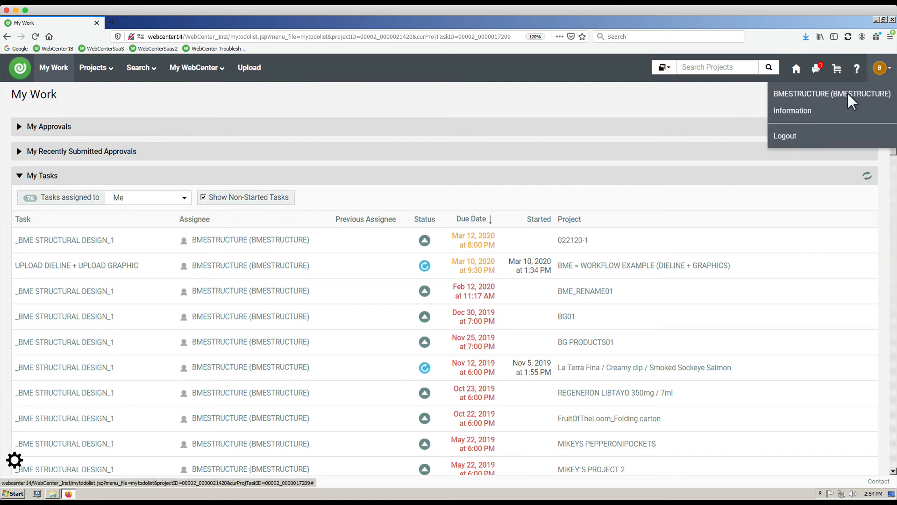
mouse_move(879, 72)
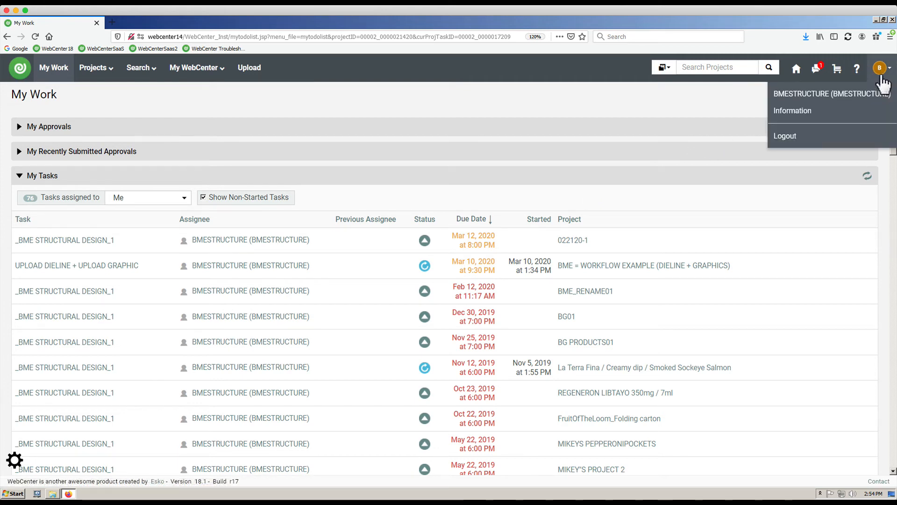
click(870, 137)
click(244, 166)
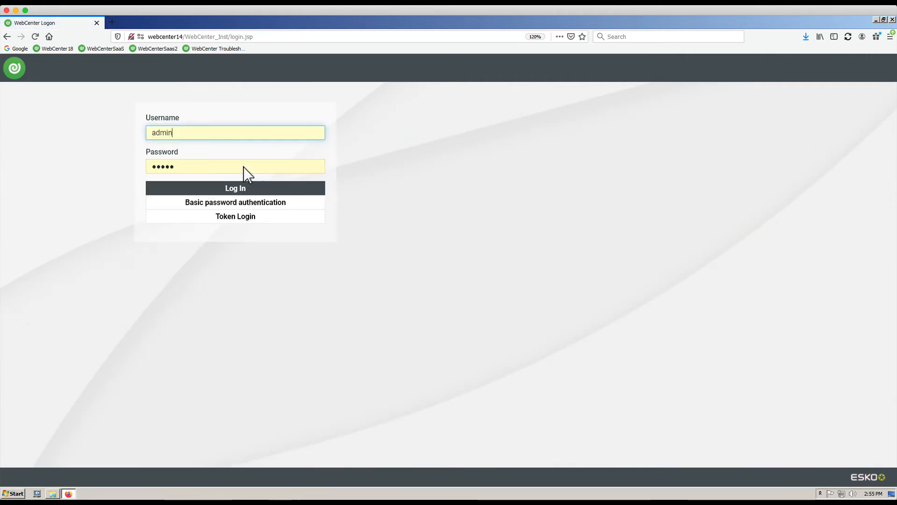
click(242, 189)
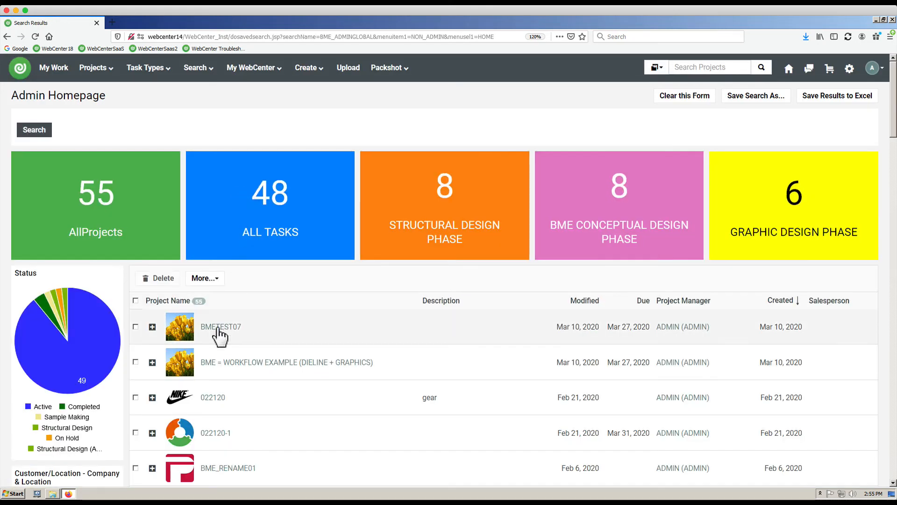
Step: Open project BMETEST07 and check its tasks and the document uploaded to the DIELINE folder
click(218, 327)
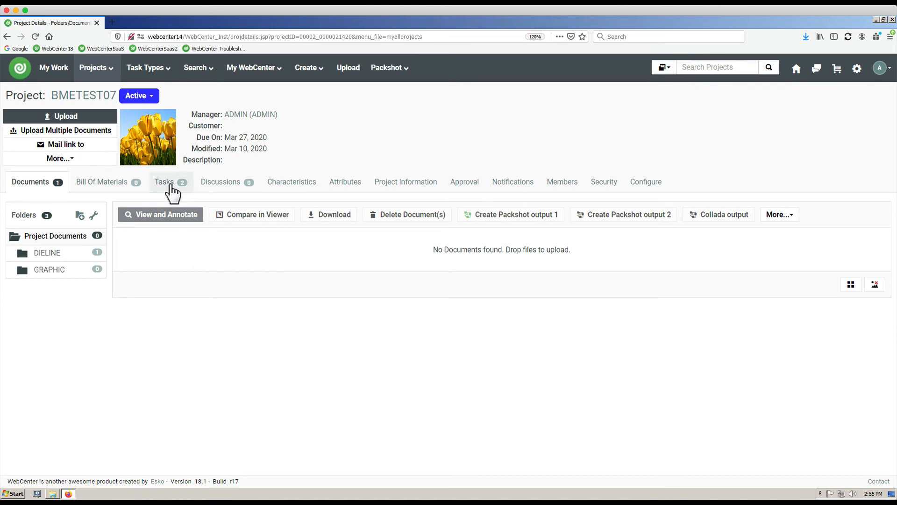
click(171, 187)
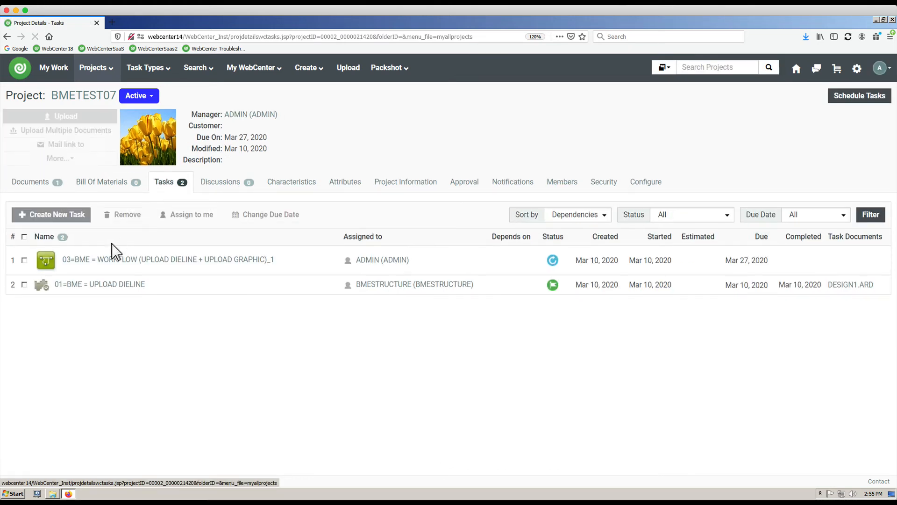
click(30, 185)
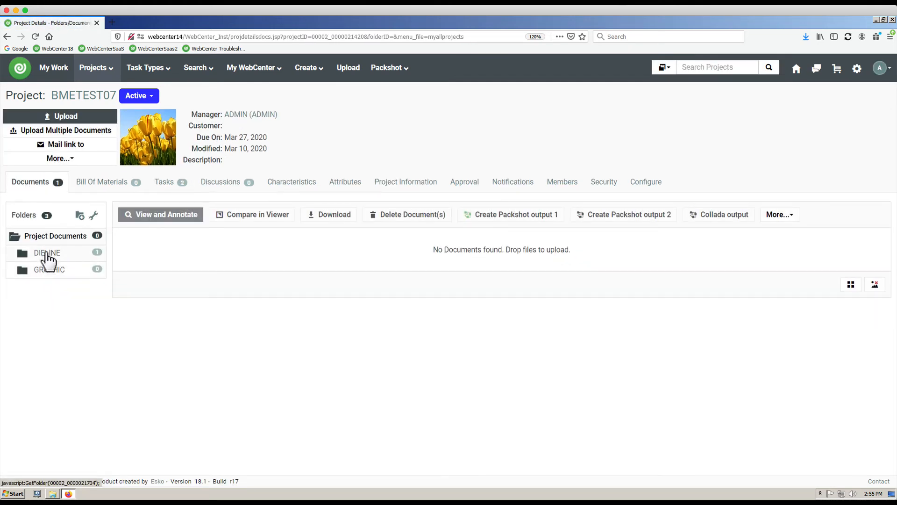
click(47, 254)
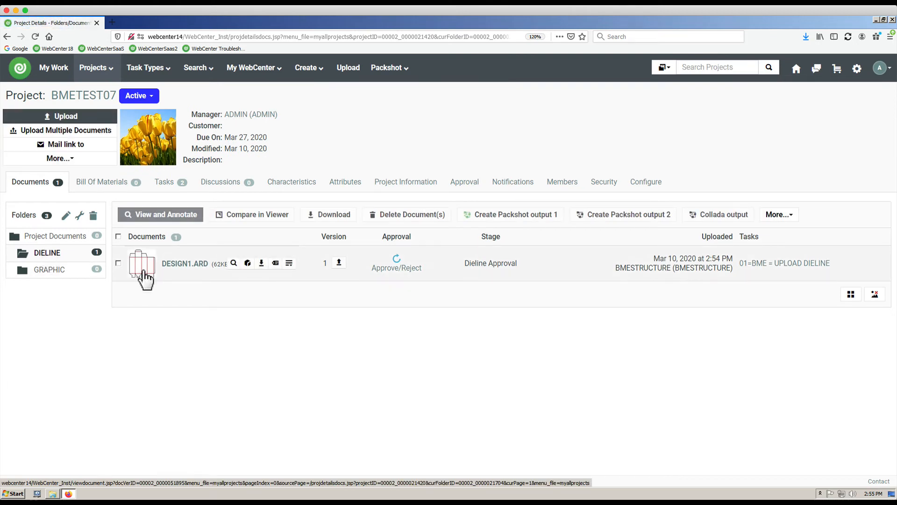
mouse_move(145, 276)
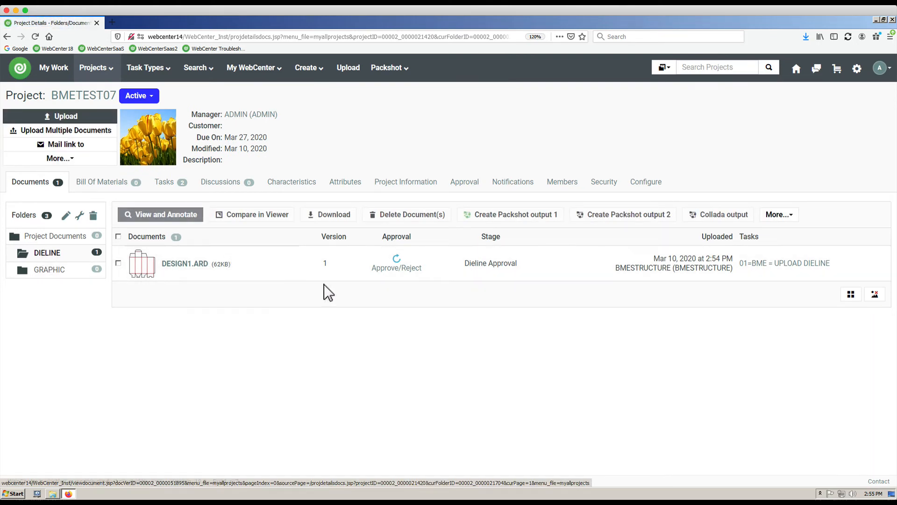
Step: Examine the approval setup and design information of DESIGN1.ARD, and return to the project's tasks
click(392, 268)
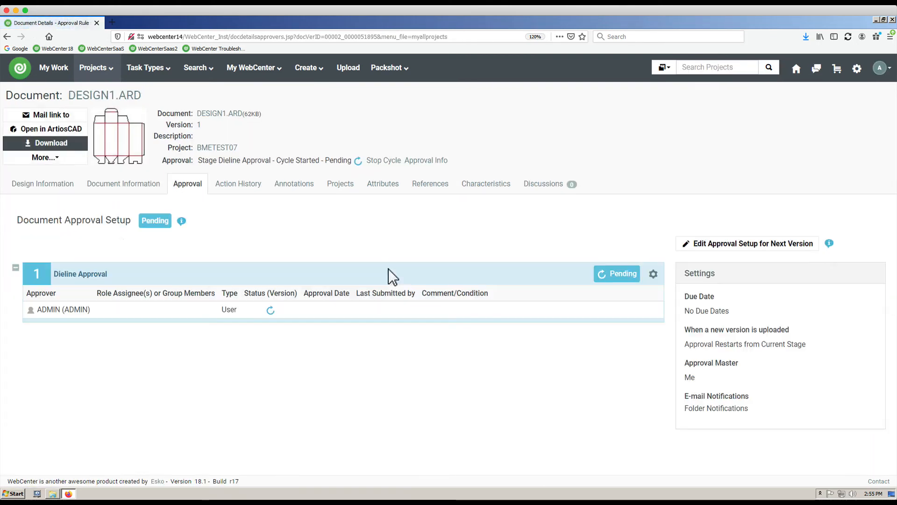
mouse_move(50, 309)
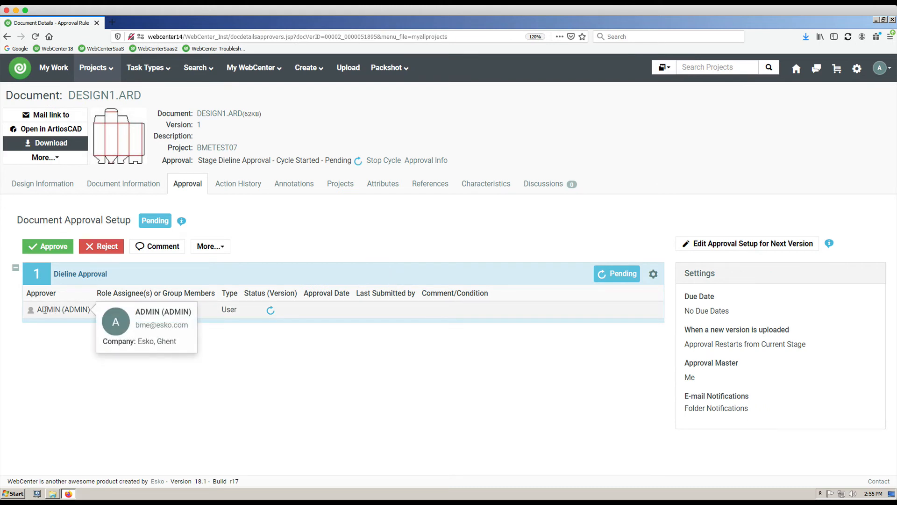
click(28, 195)
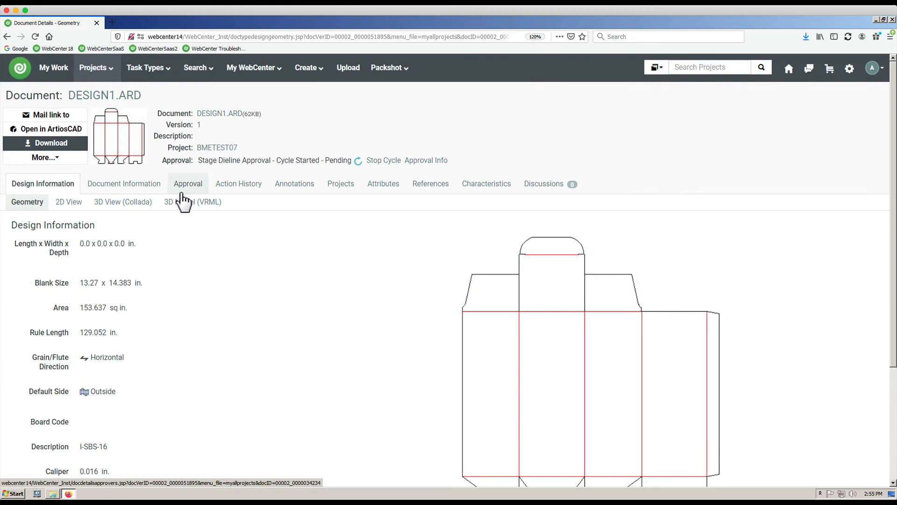
click(212, 149)
click(163, 185)
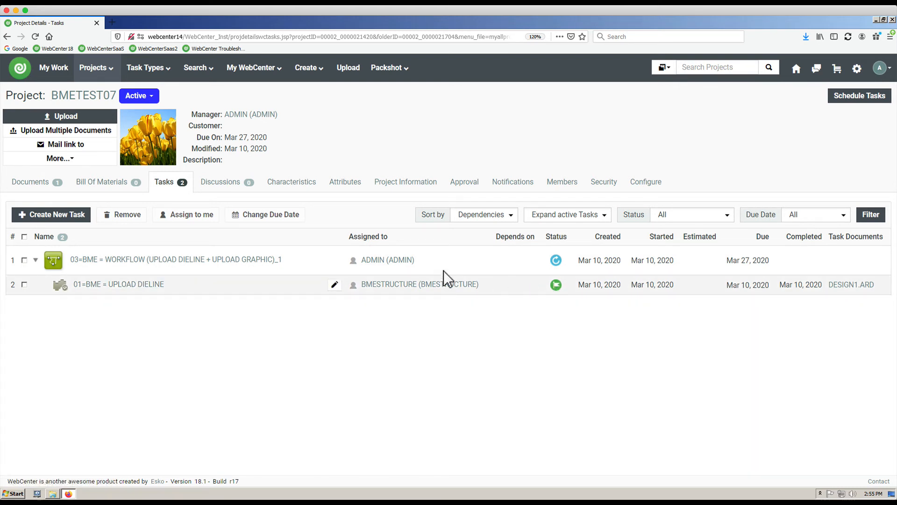
Step: Open DESIGN1.ARD from the DIELINE folder in the viewer, approve it without a condition, and exit the viewer
click(50, 183)
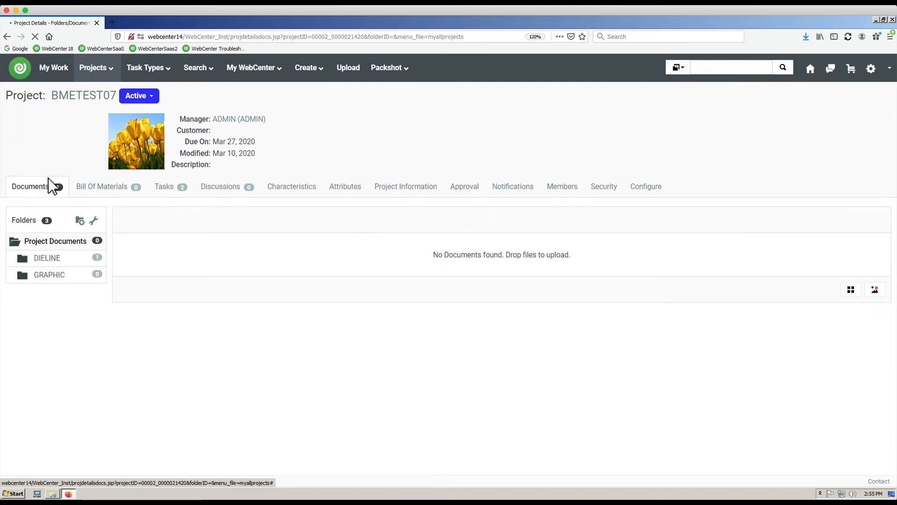
click(46, 253)
click(145, 260)
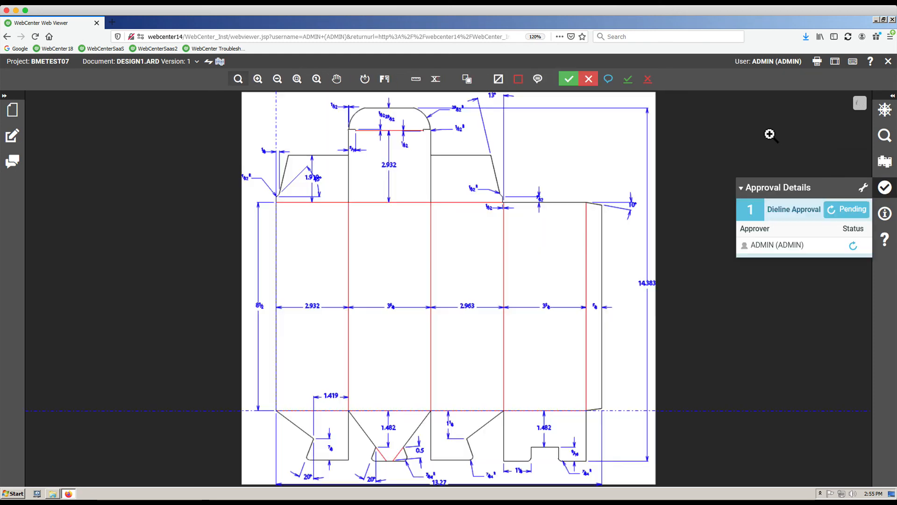
click(569, 80)
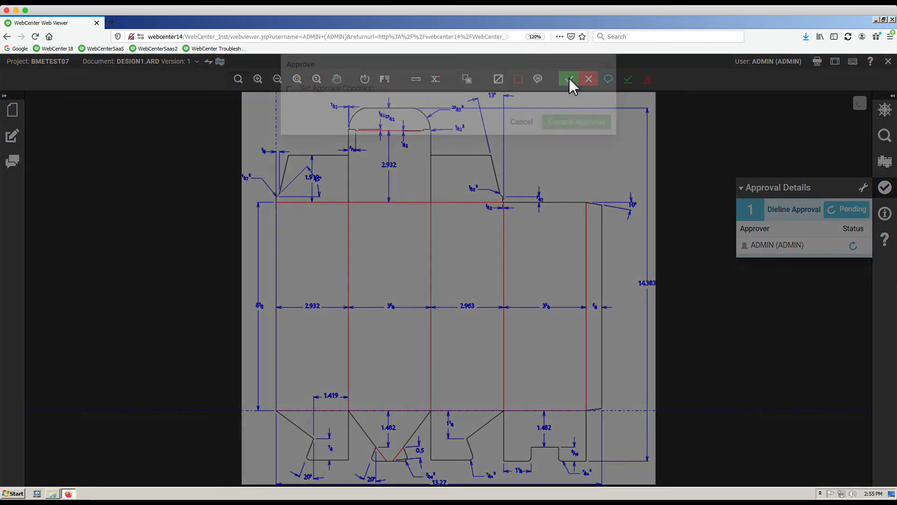
click(585, 138)
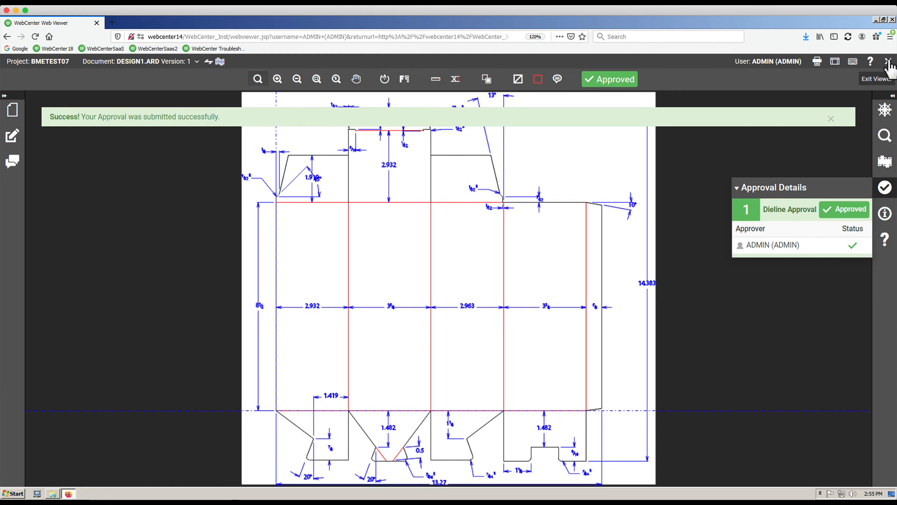
click(888, 64)
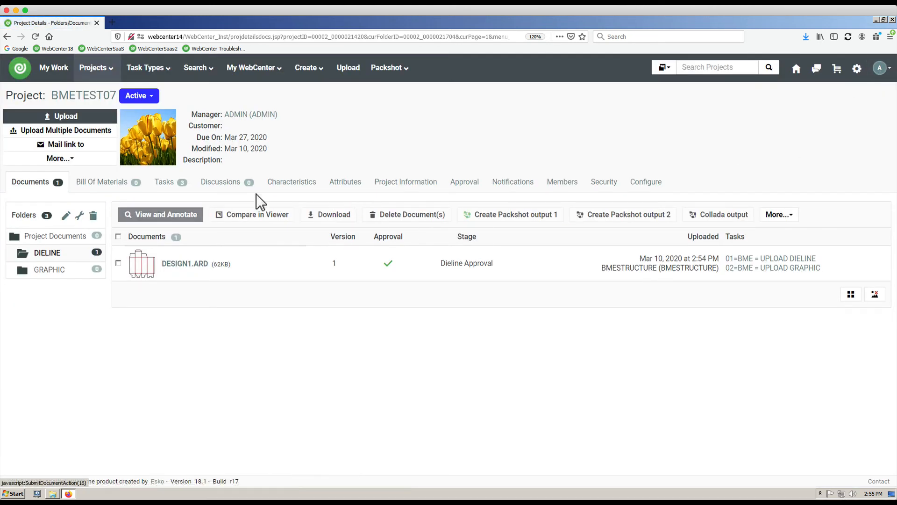
Step: Open the workflow diagram of the project's workflow task and inspect which document passed the dieline upload and approval nodes
click(178, 184)
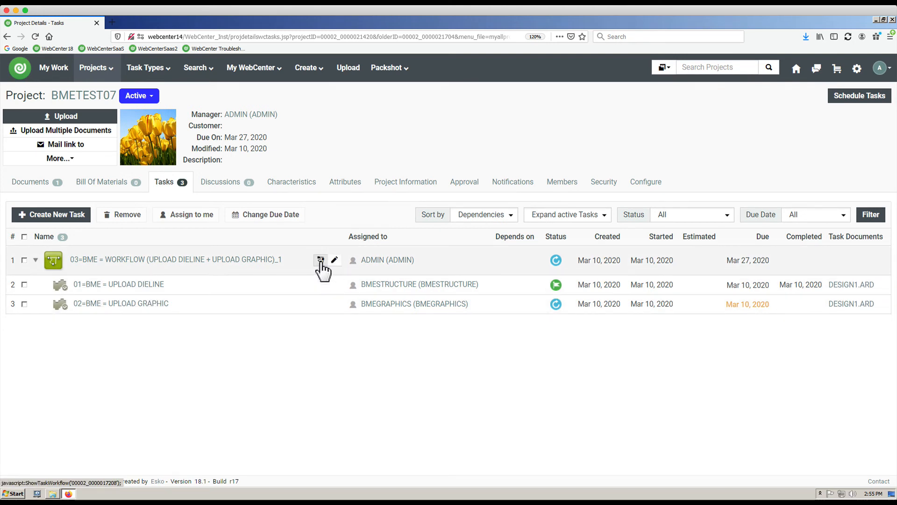
click(321, 259)
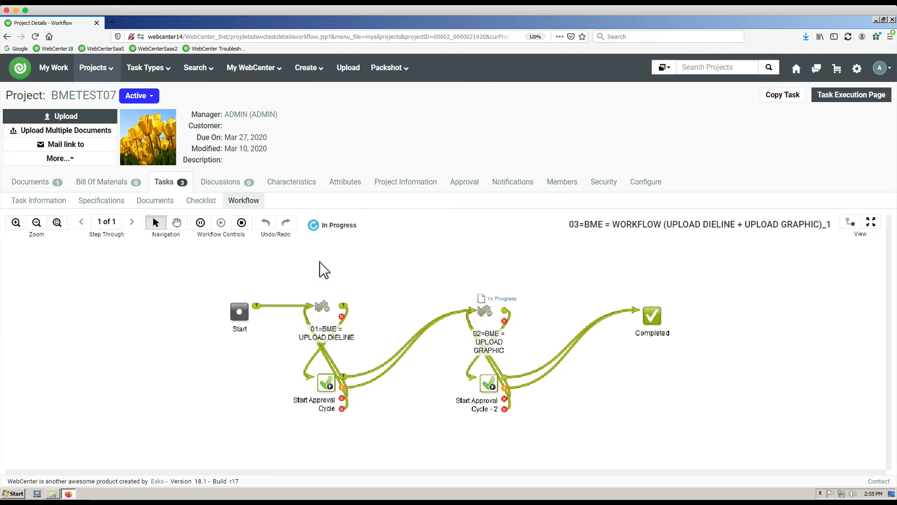
mouse_move(344, 307)
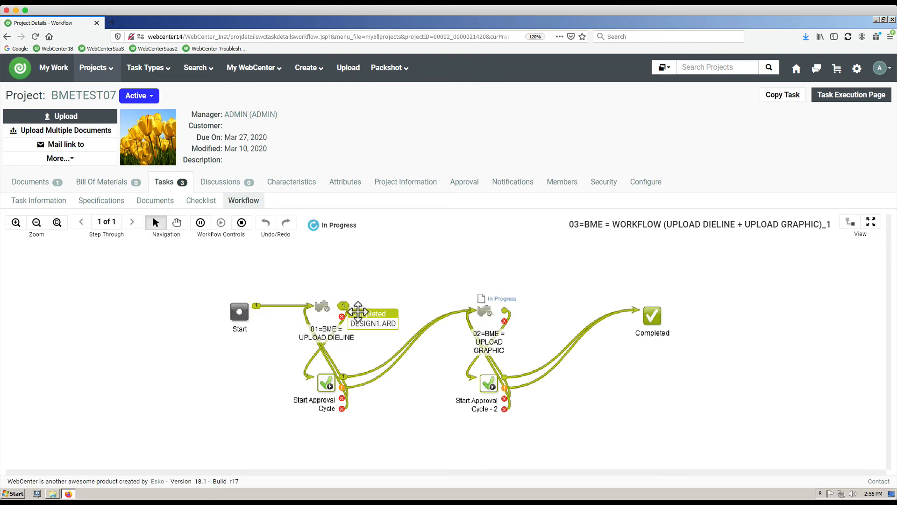
drag(358, 310, 381, 273)
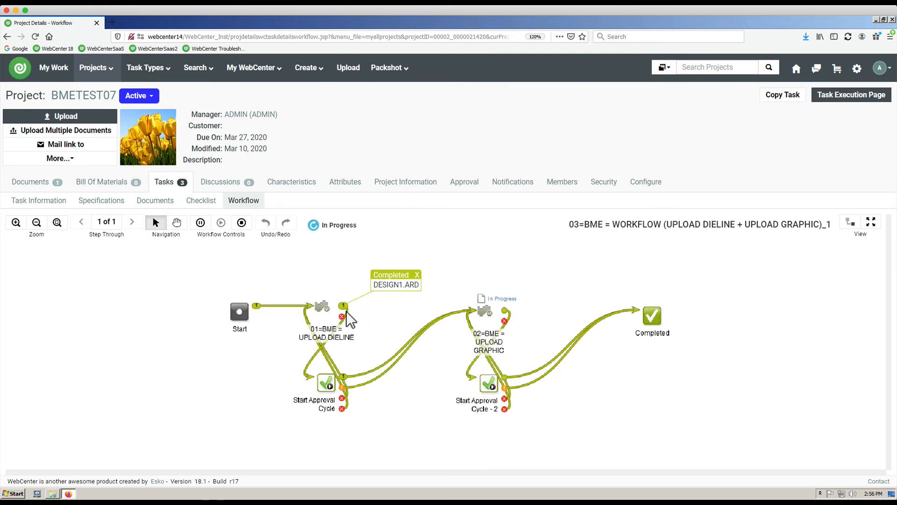
mouse_move(344, 379)
Step: Log out of the admin account and log in as BMEGRAPHICS with the saved account password
click(882, 71)
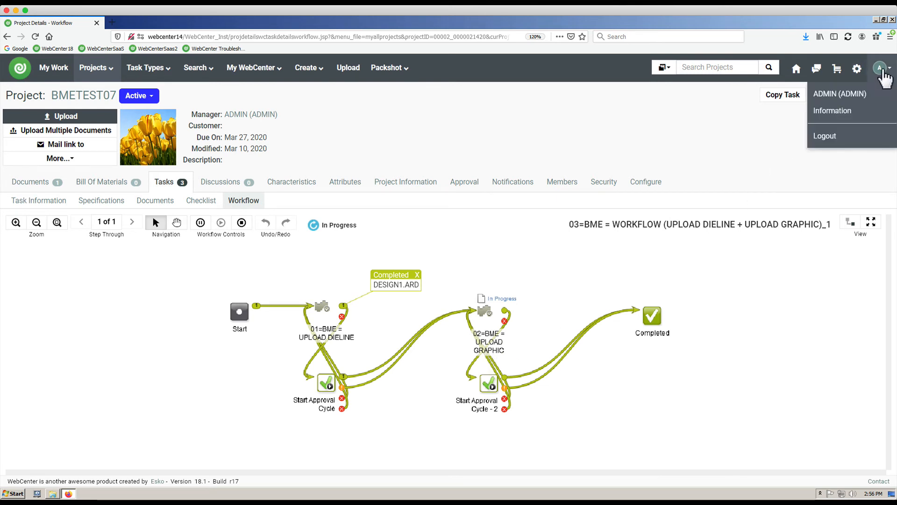
click(834, 136)
click(309, 133)
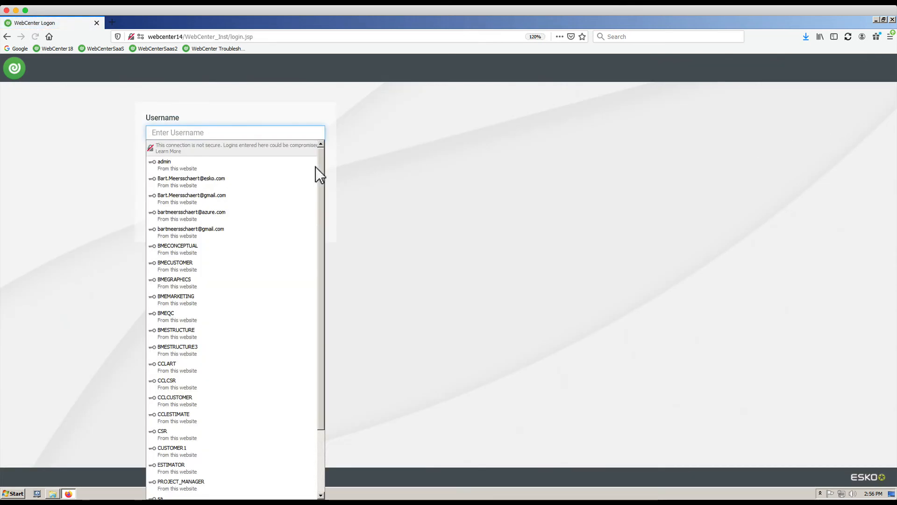
click(193, 281)
click(215, 197)
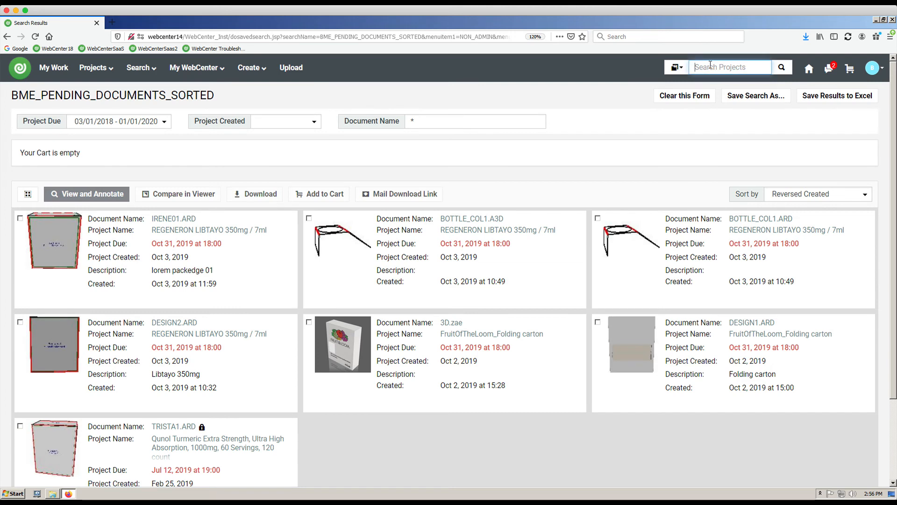
Step: Search projects for *07*, open BMETEST07, and show its GRAPHIC folder and task list
click(710, 67)
text(*07*)
key(Return)
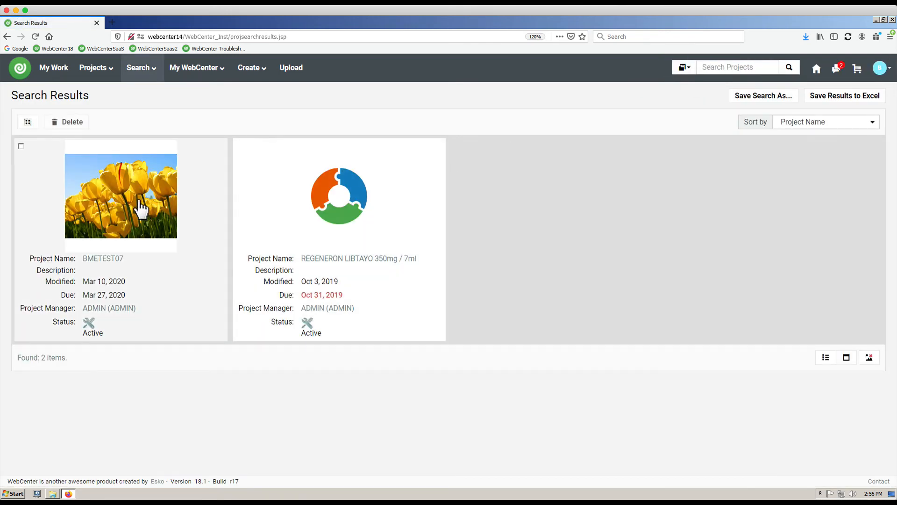
click(141, 206)
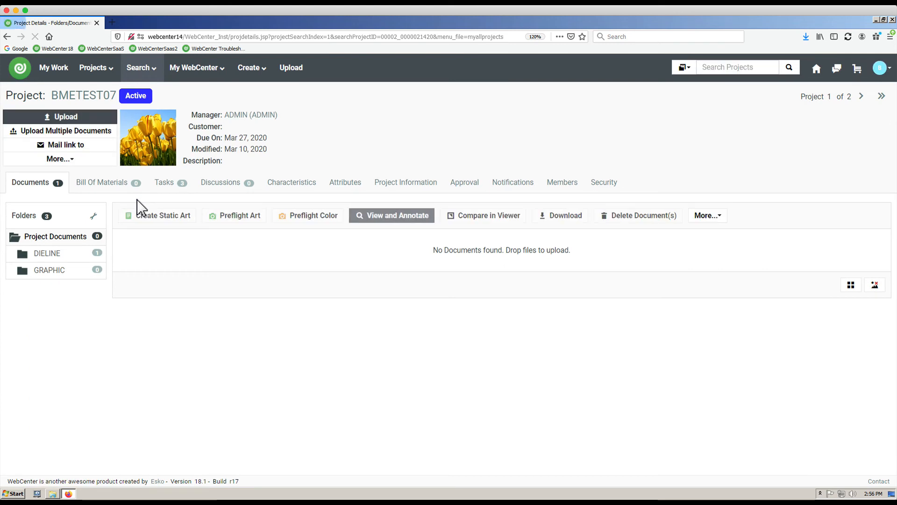
click(52, 272)
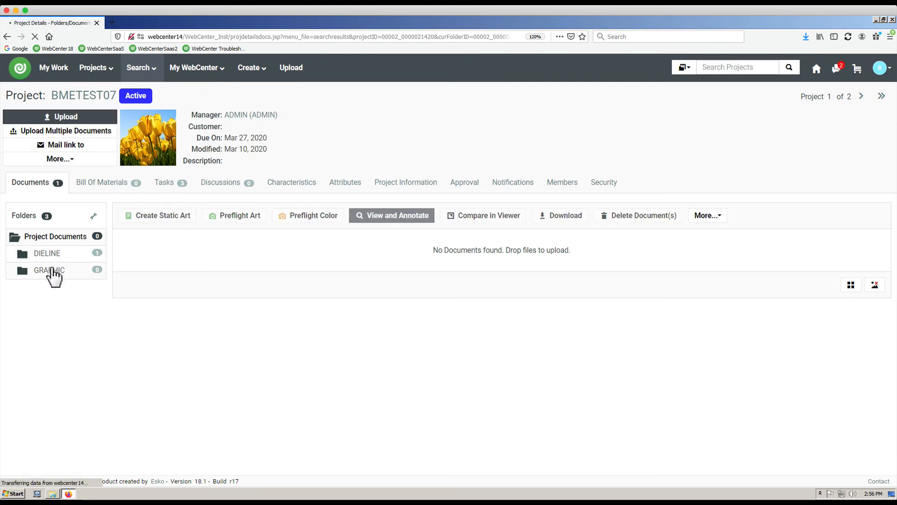
click(168, 186)
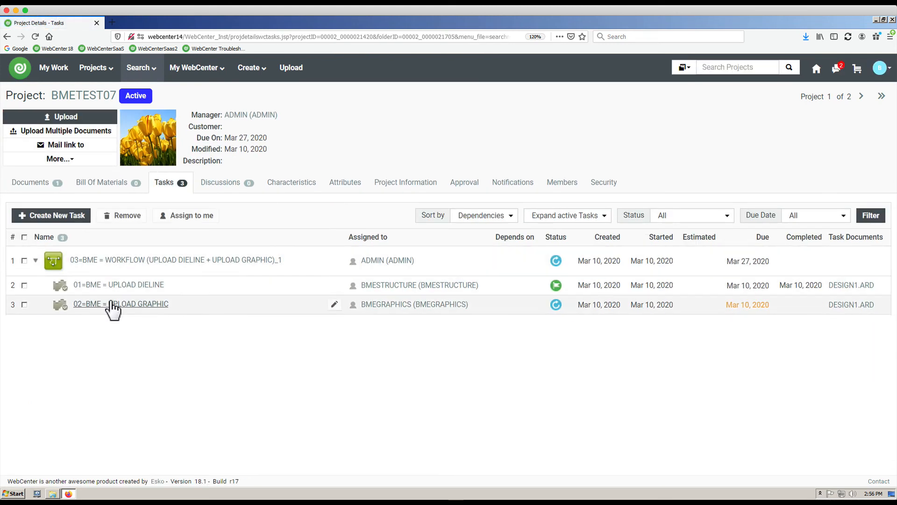
Step: Attach AE10PDF_V1.pdf from the _BME DEMO FILES folder to the 02=BME = UPLOAD GRAPHIC task and complete the task
click(111, 303)
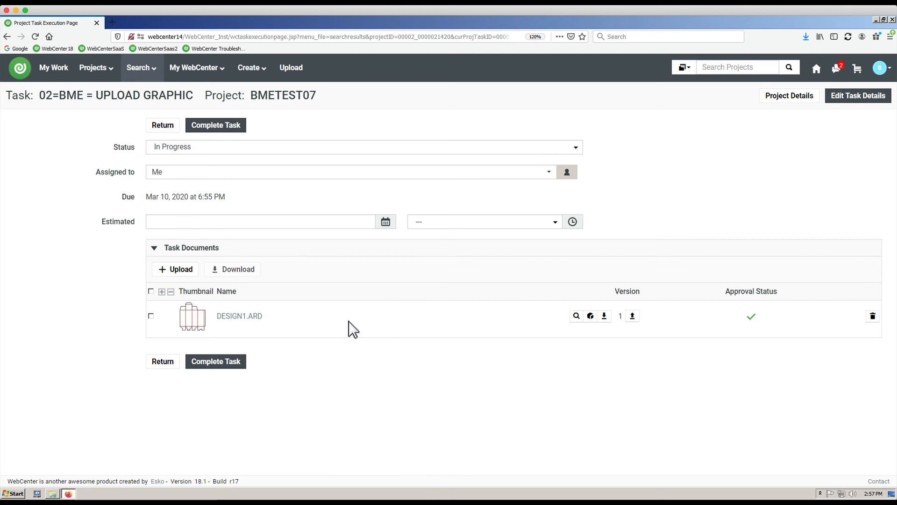
click(173, 271)
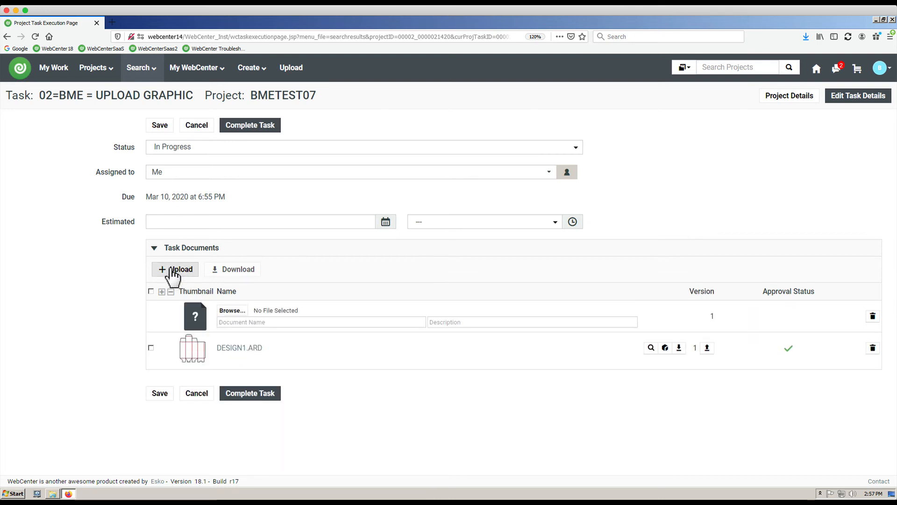
click(236, 310)
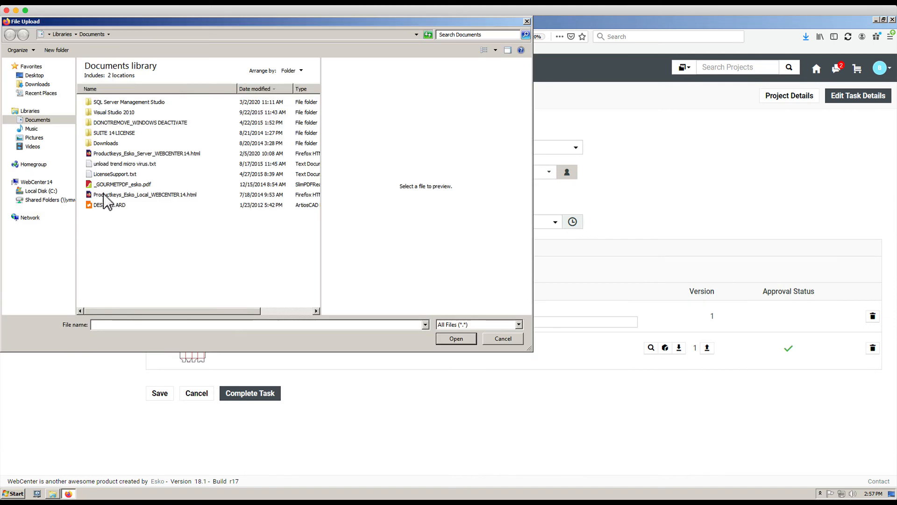
click(43, 200)
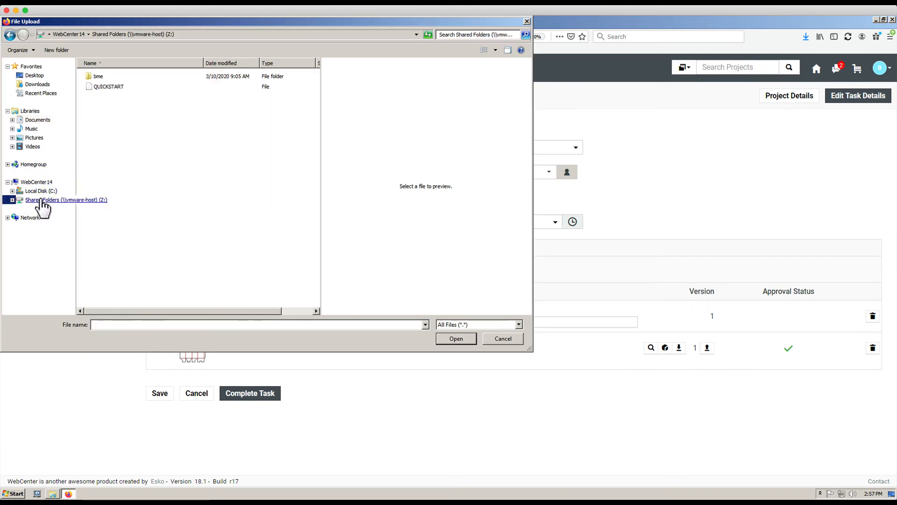
click(88, 75)
double_click(88, 75)
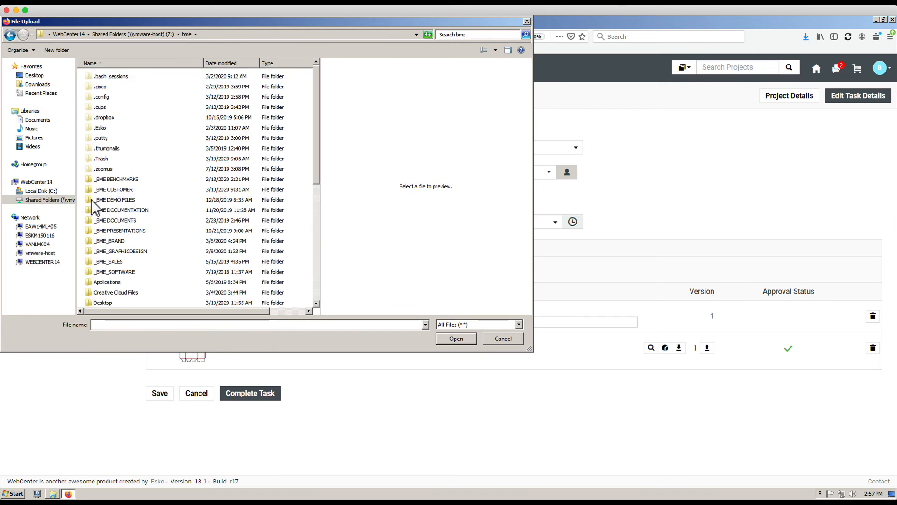
scroll(96, 210, down, 10)
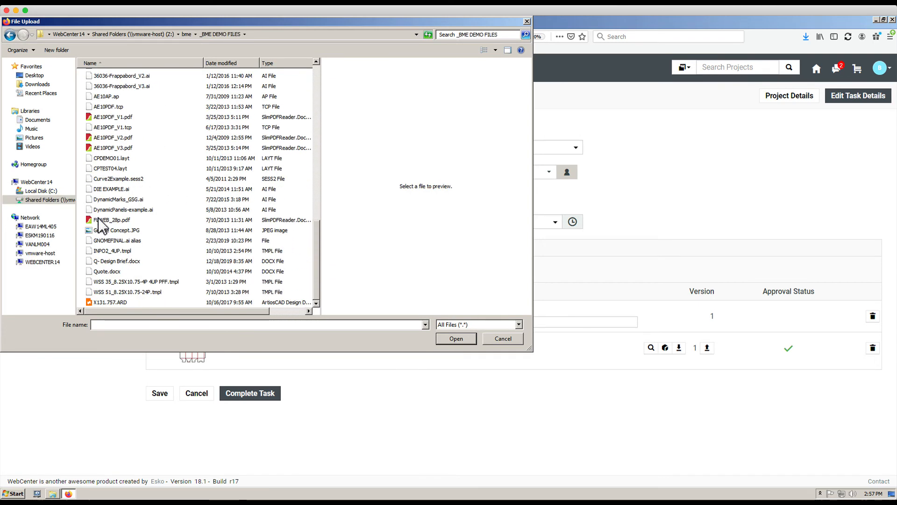
click(113, 117)
click(456, 339)
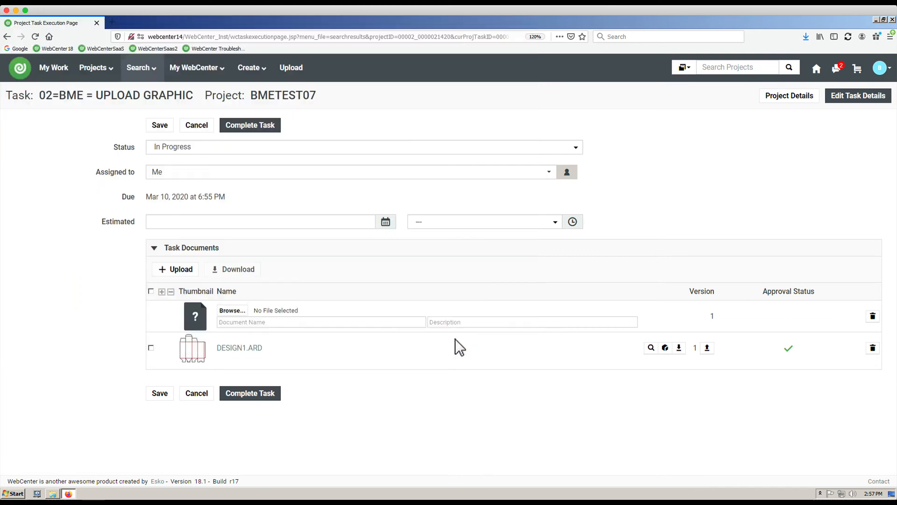
click(255, 397)
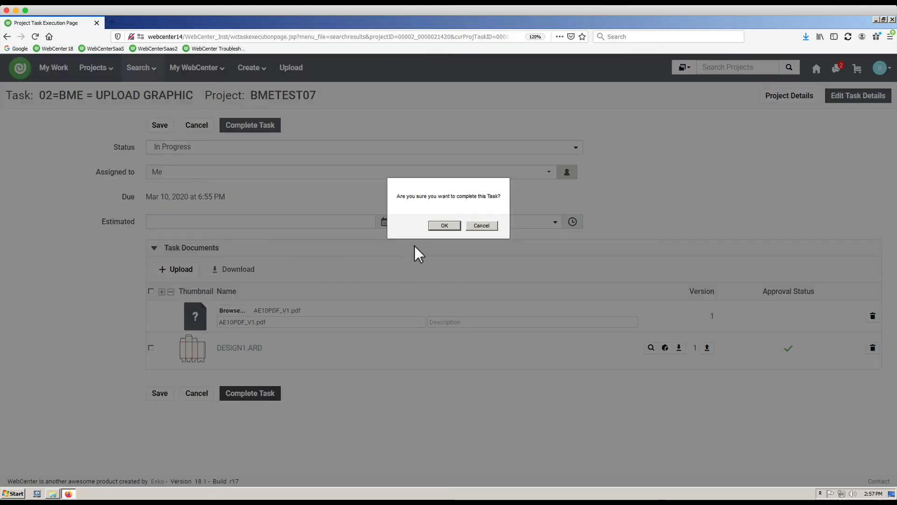
click(433, 225)
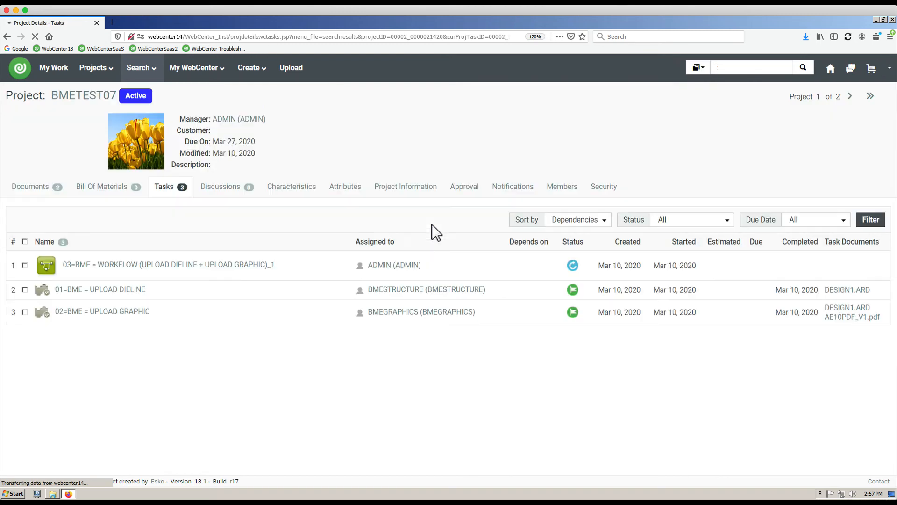
Step: View the project's GRAPHIC folder, check its folder approval setup, and return to the folder's documents
click(39, 189)
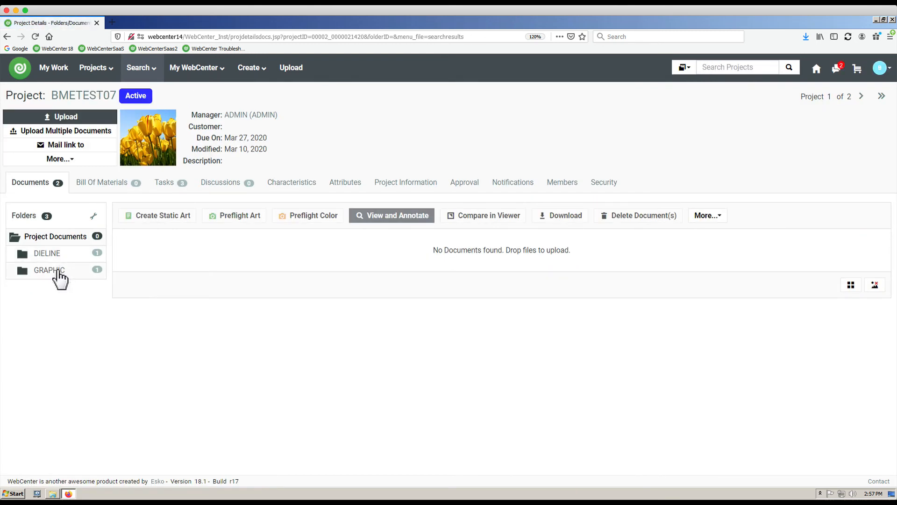
click(50, 271)
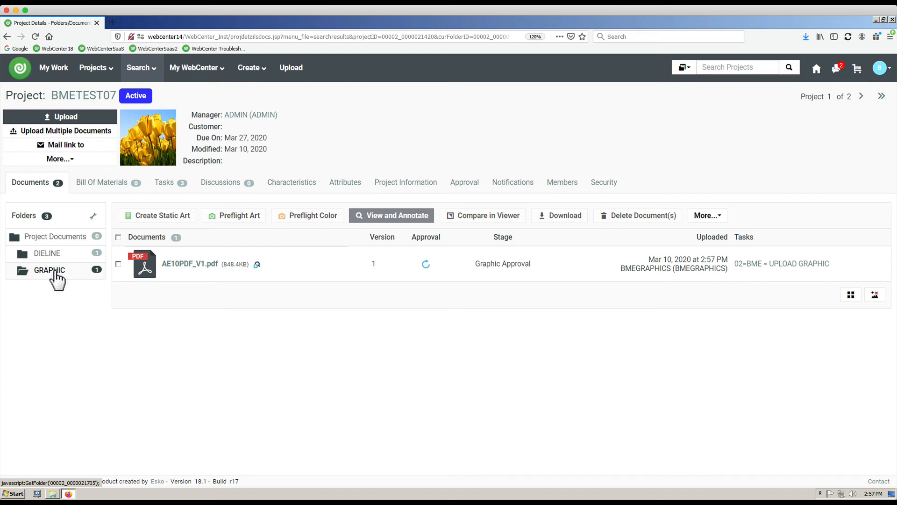
click(94, 218)
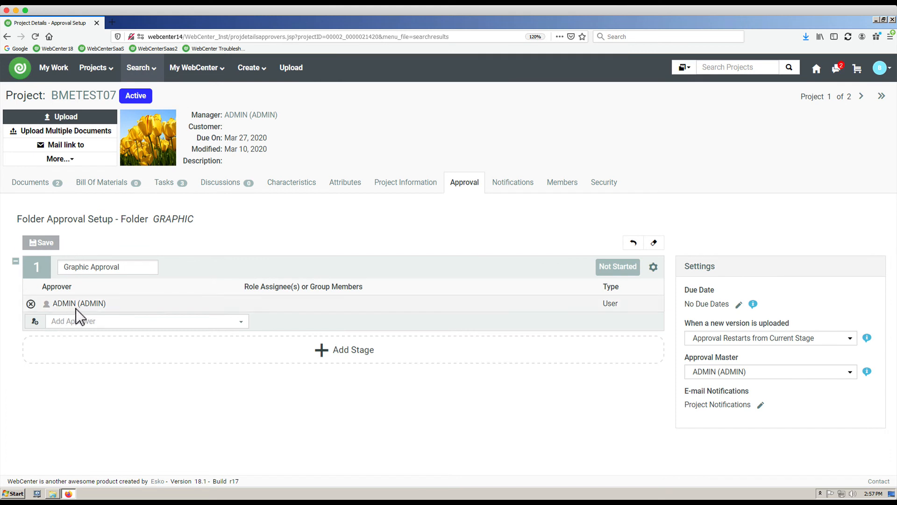
click(7, 37)
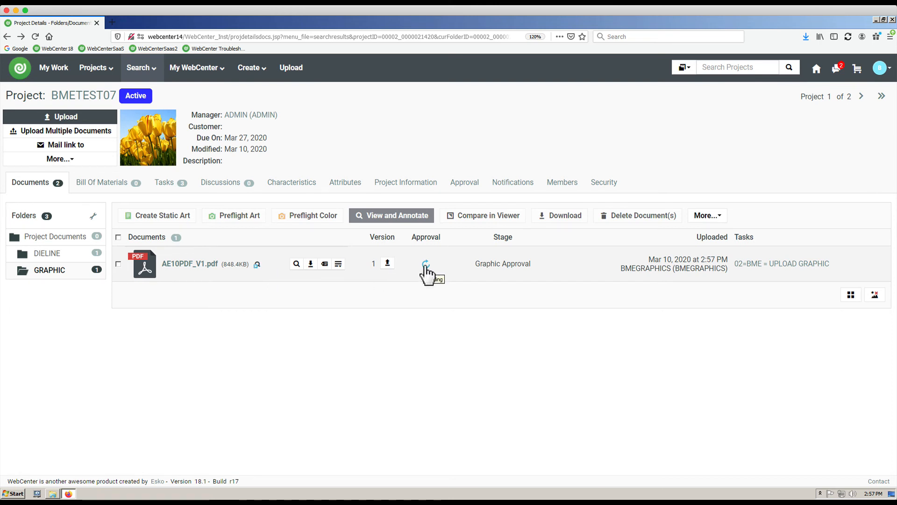
Step: Log out of the BMEGRAPHICS account and log in as admin with the saved account password
click(880, 67)
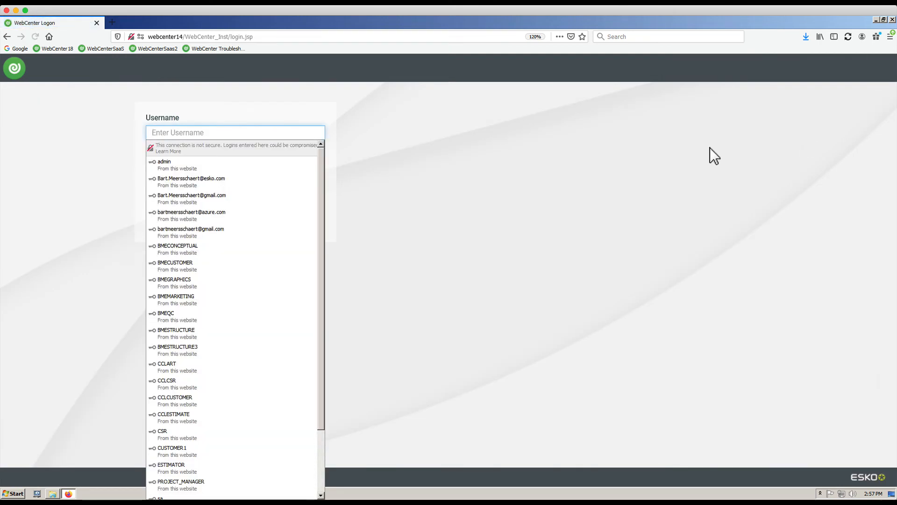
click(298, 162)
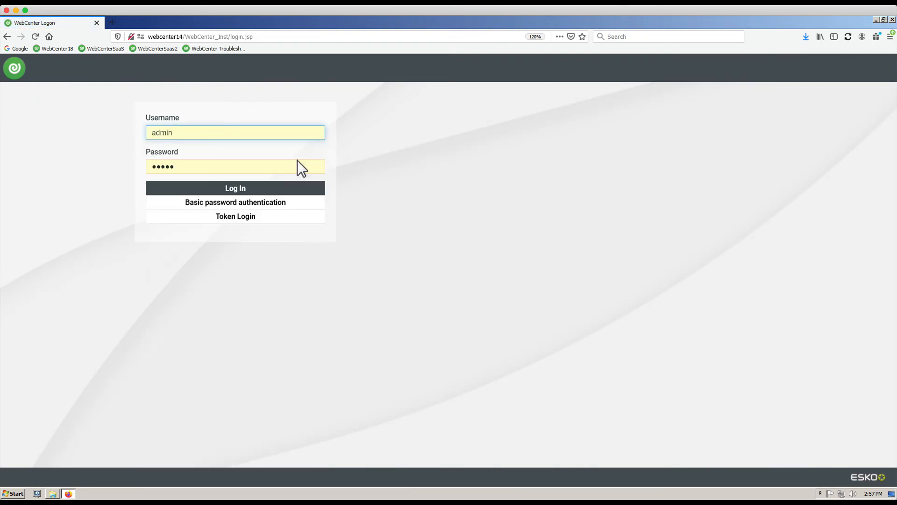
click(233, 190)
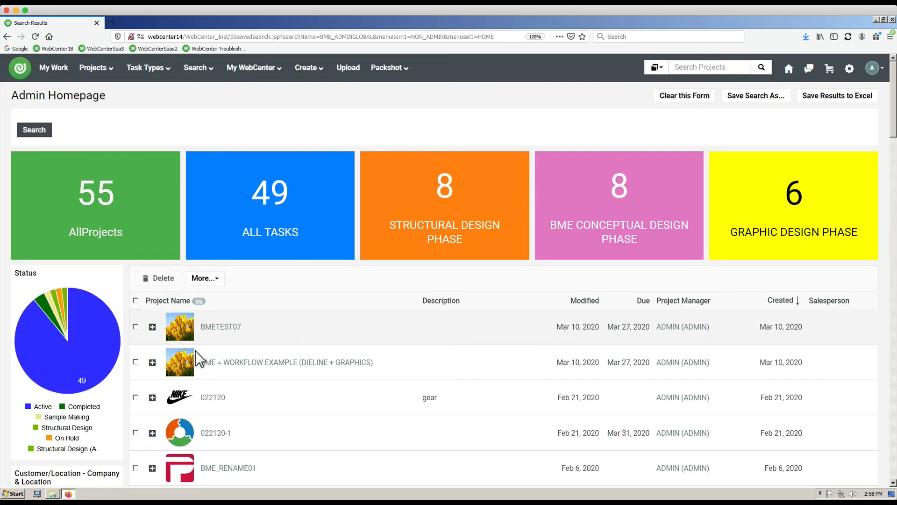
Step: Reject AE10PDF_V1.pdf in BMETEST07's GRAPHIC folder with the reason "Base artwork reference incorrect"
click(212, 327)
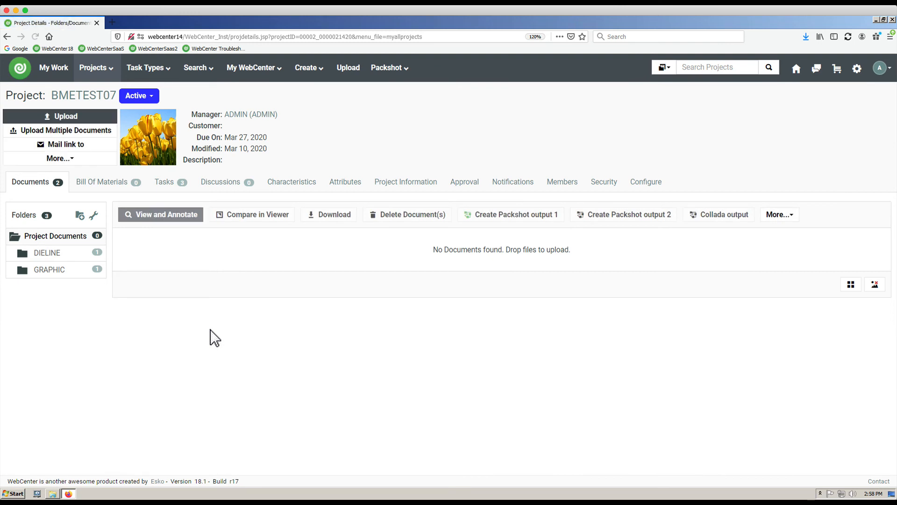
click(50, 271)
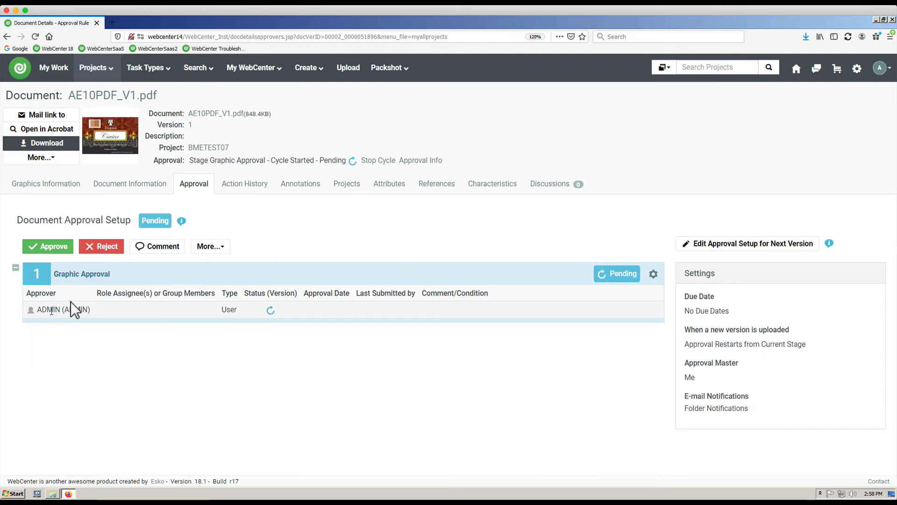
click(97, 246)
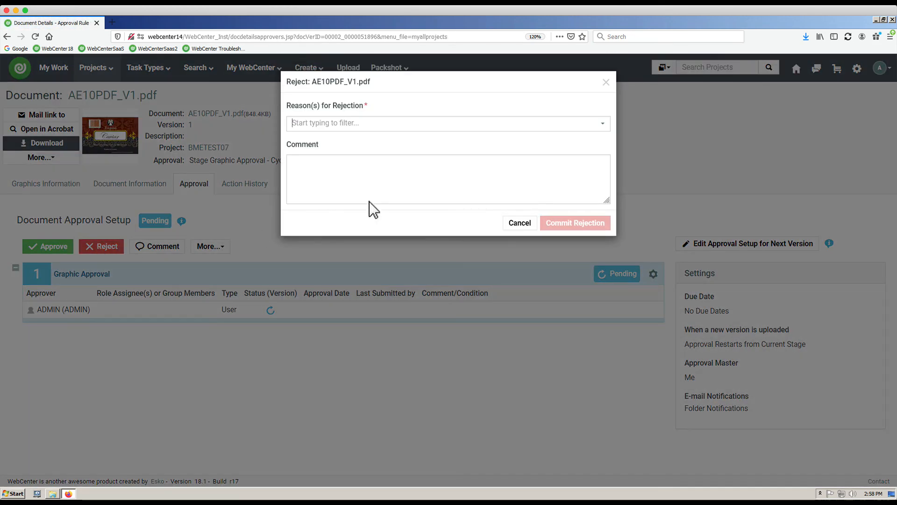
click(394, 124)
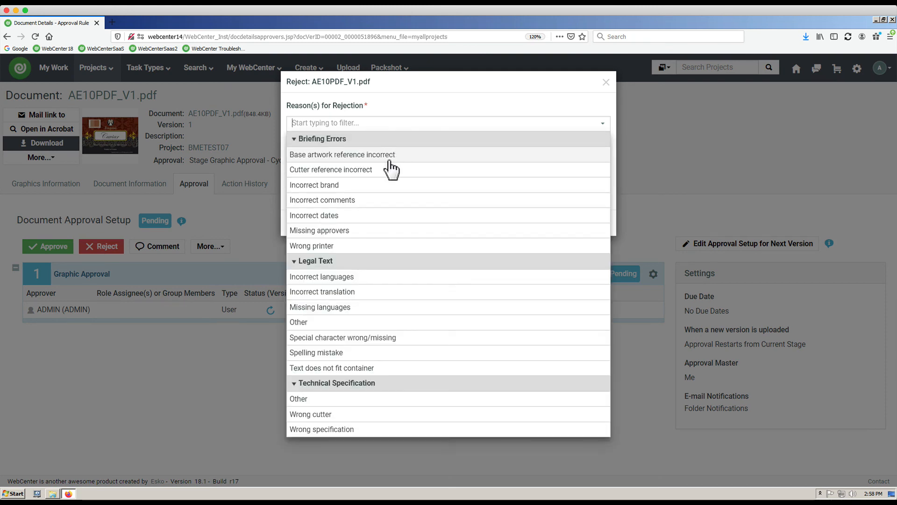
click(390, 156)
click(563, 237)
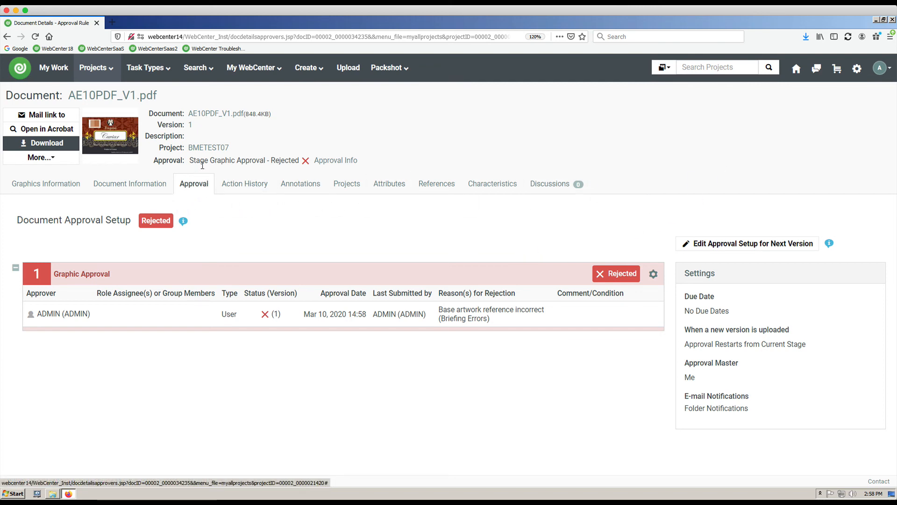
Step: Open the workflow diagram of BMETEST07's workflow task and inspect the rejected output of Start Approval Cycle - 2
click(216, 149)
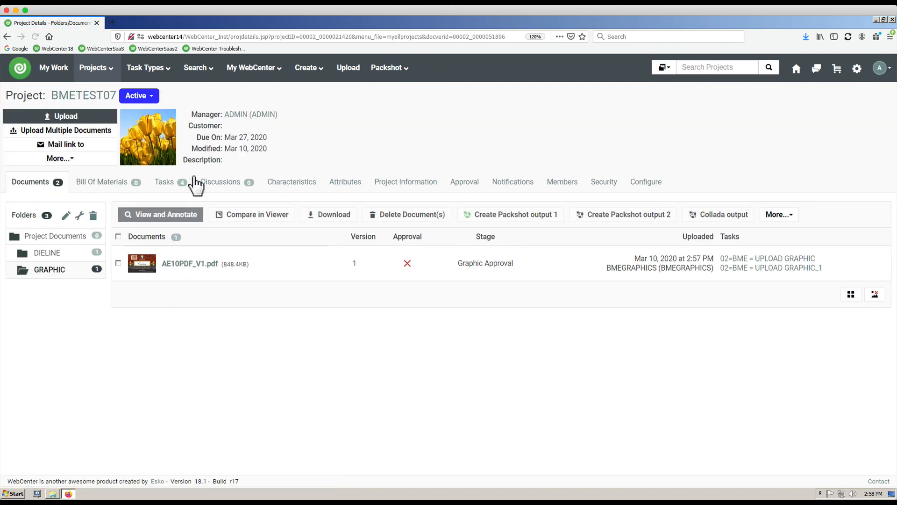
click(171, 183)
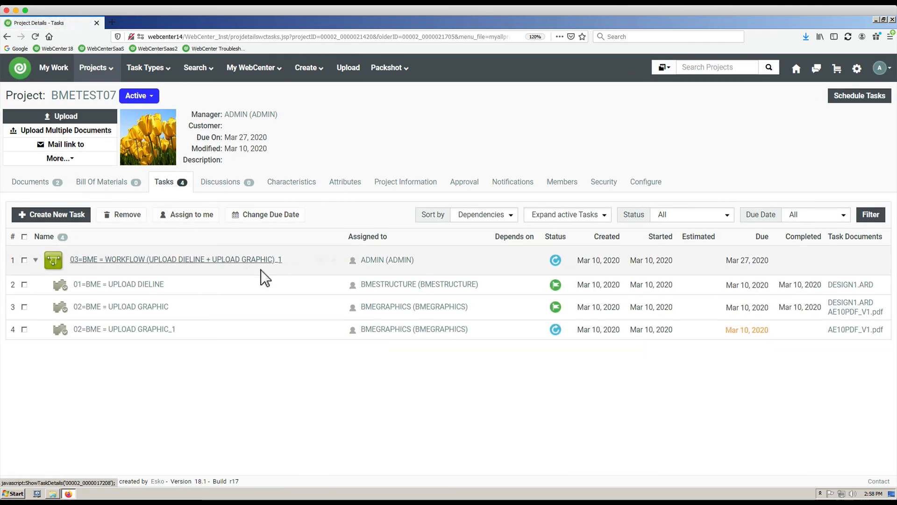
click(321, 260)
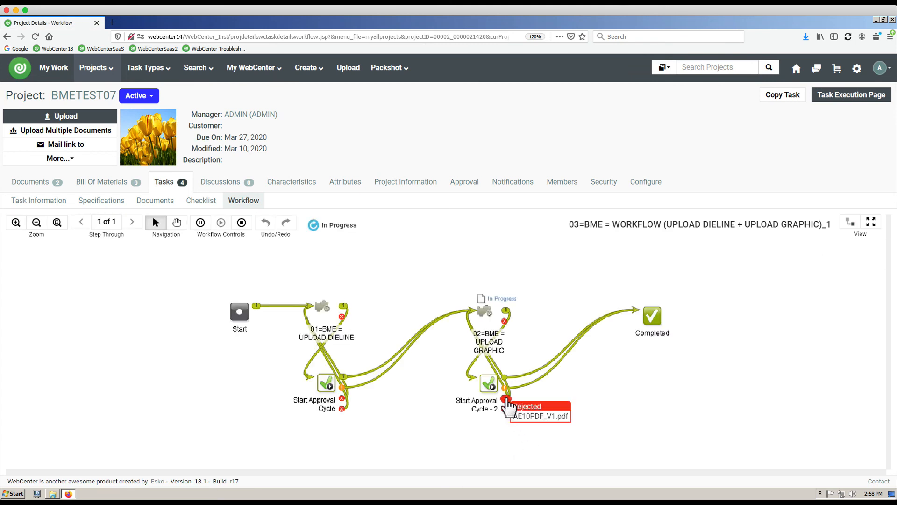
click(507, 400)
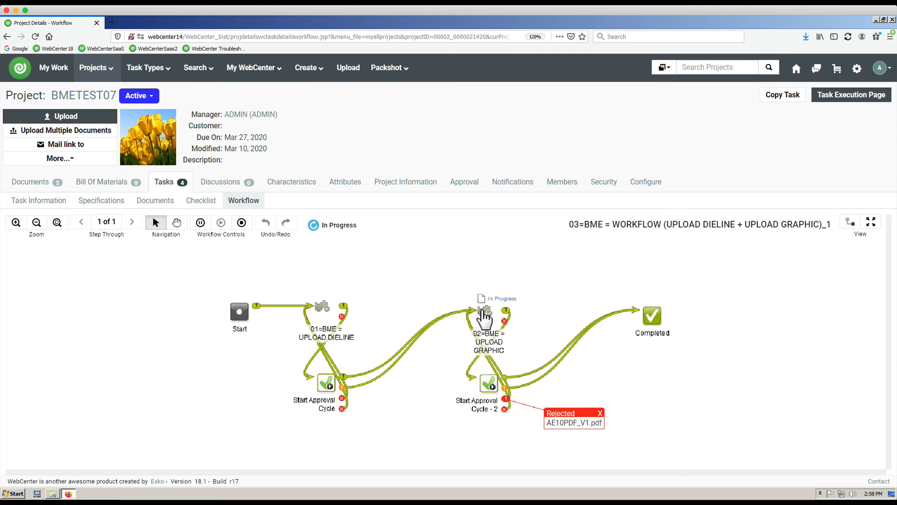
Step: Inspect the output settings of the 02=BME = UPLOAD GRAPHIC workflow node and close its settings
click(485, 317)
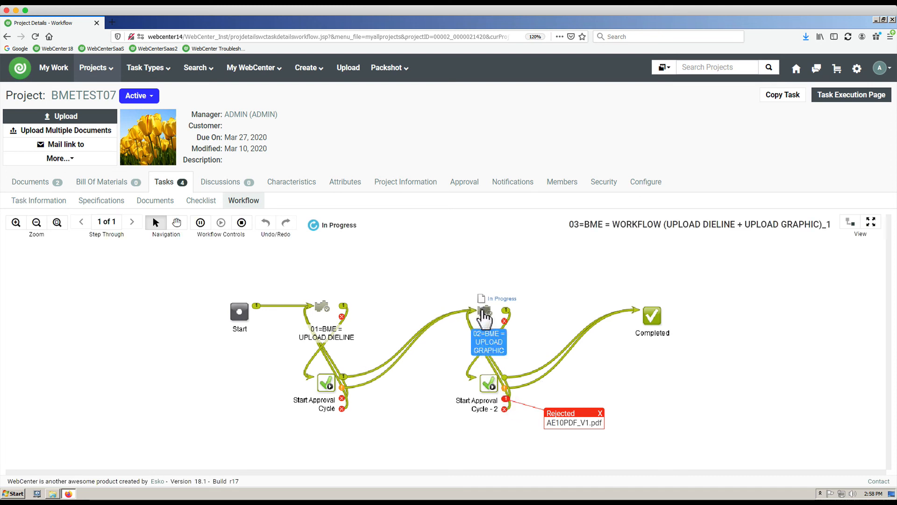
double_click(485, 317)
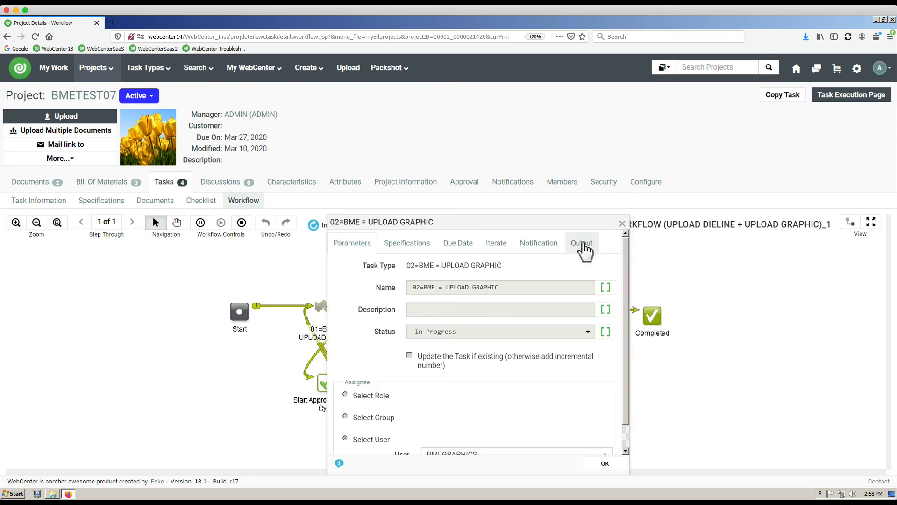
click(582, 246)
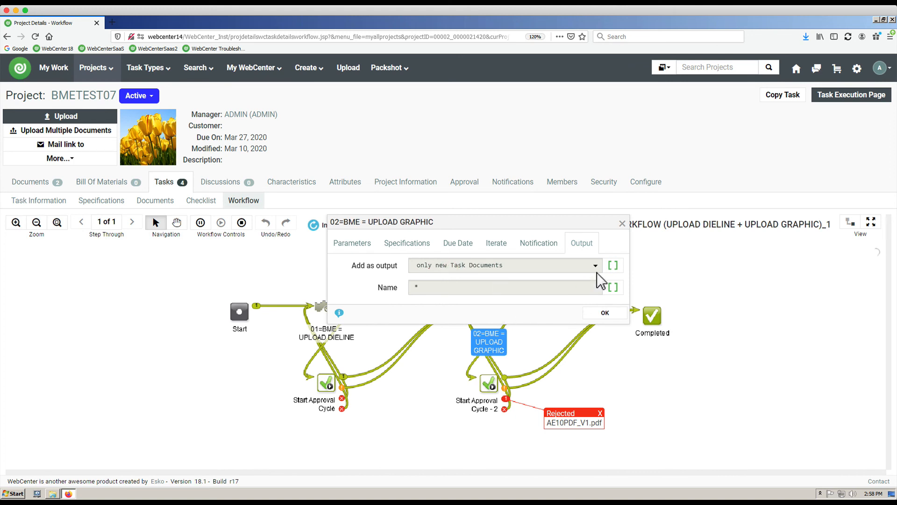
click(622, 224)
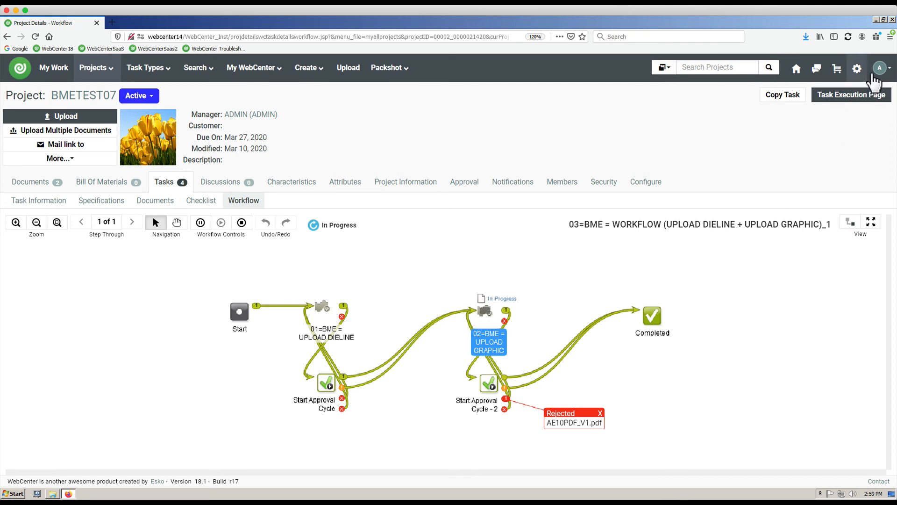
Step: Log out of the admin account and log back in as BMEGRAPHICS with the saved account password
mouse_move(880, 68)
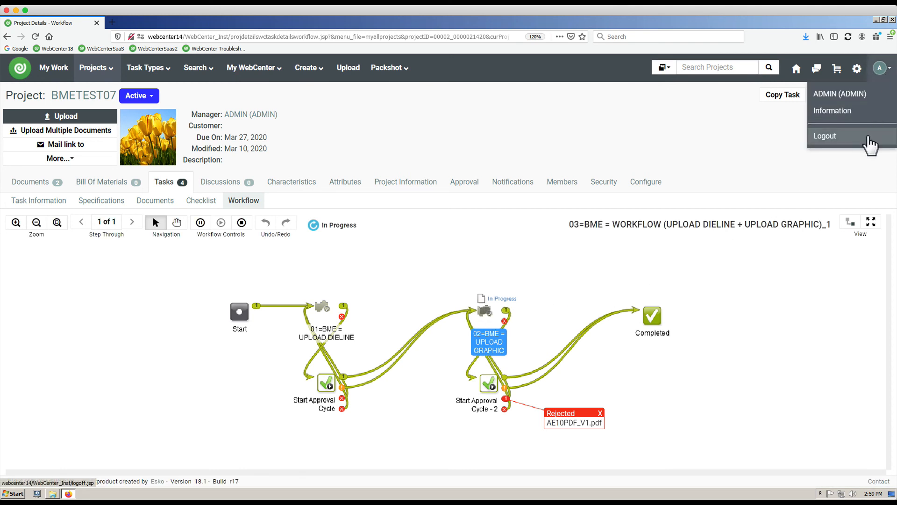
click(867, 136)
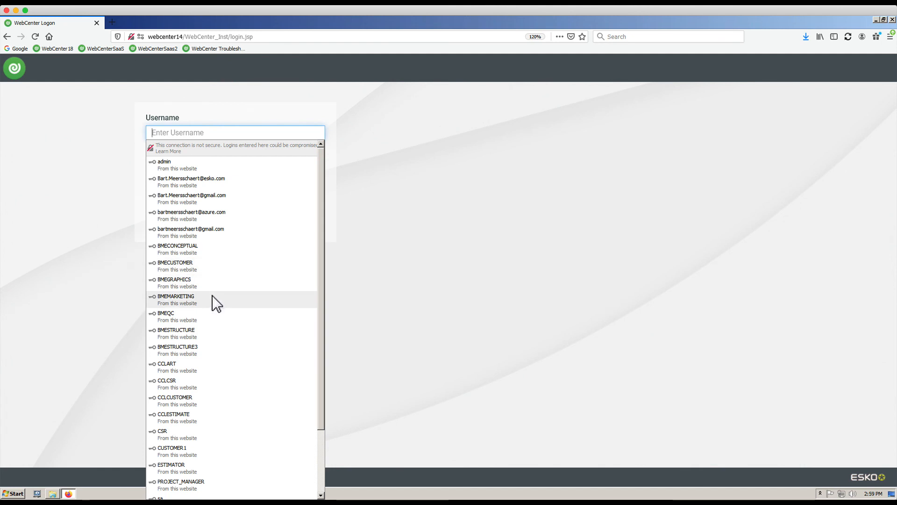
click(203, 282)
click(193, 190)
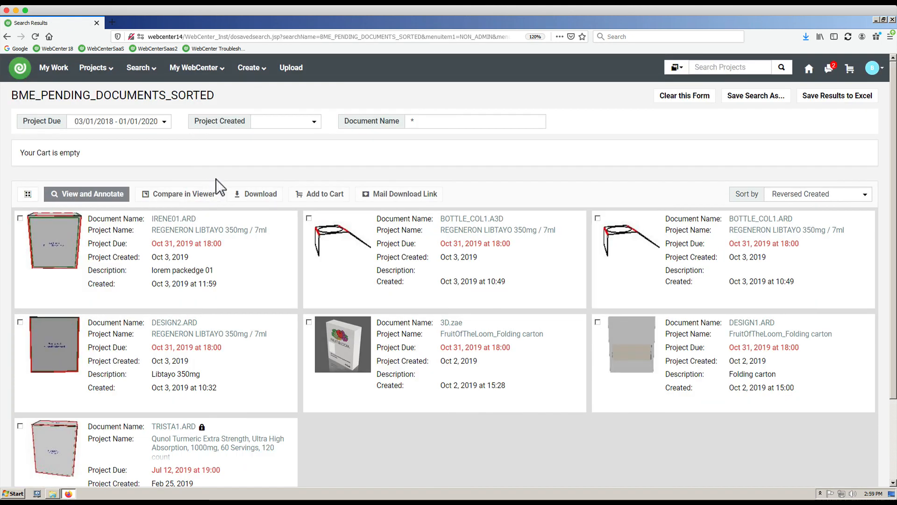
Step: Search the projects for BMETEST07 and open it
click(695, 66)
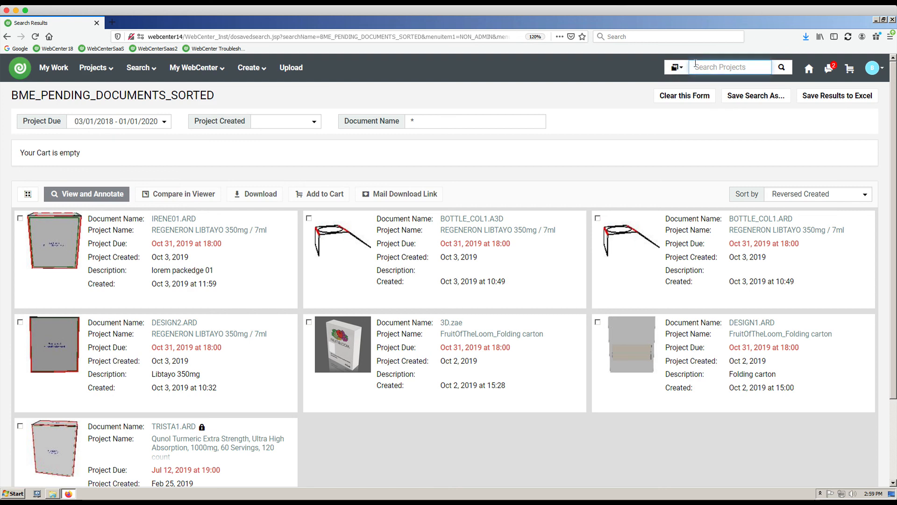
text(*qu*)
key(Return)
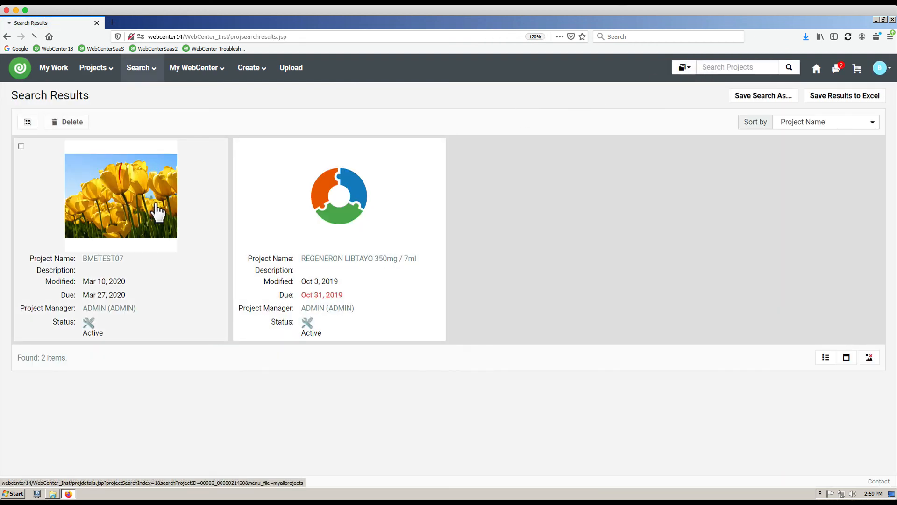
click(154, 214)
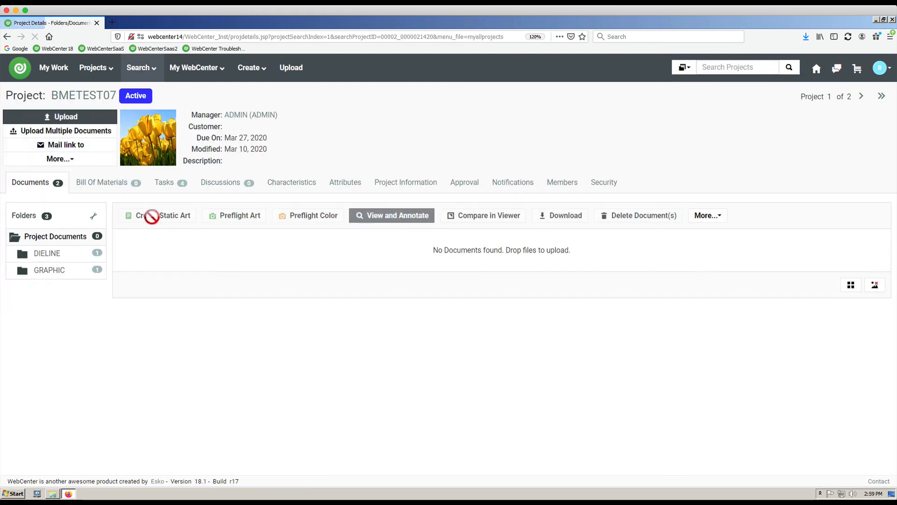
Step: In BMETEST07's task 02=BME = UPLOAD GRAPHIC_1, upload 41716-2 Vire-Capot.ai from the BEER LABELS folder and complete the task
click(164, 188)
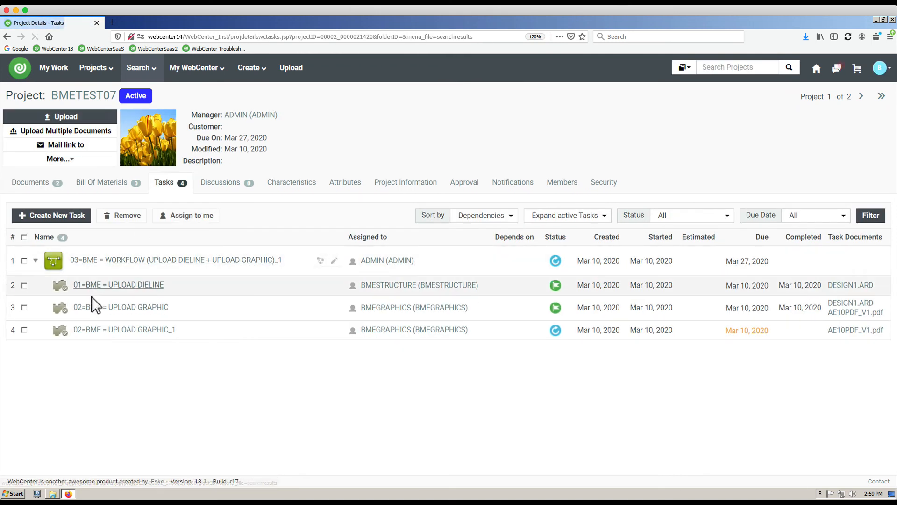
click(91, 331)
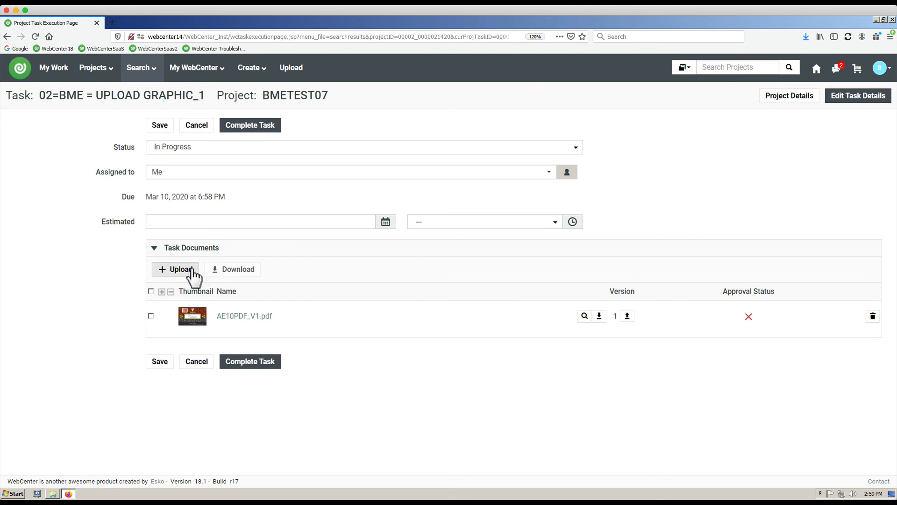
click(191, 270)
click(228, 310)
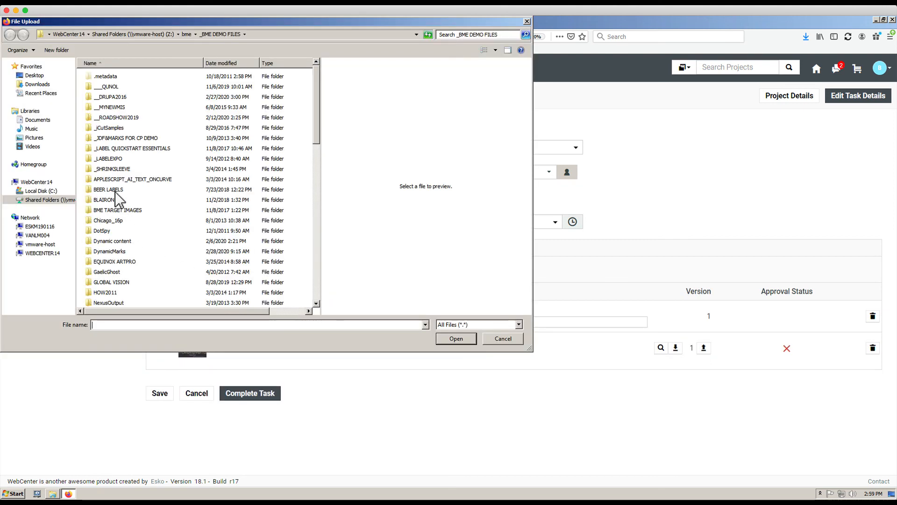
double_click(116, 191)
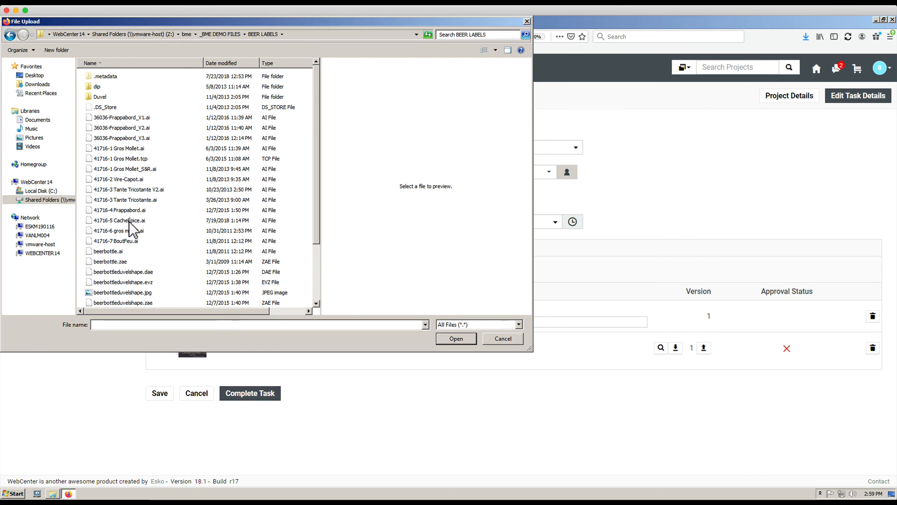
click(118, 252)
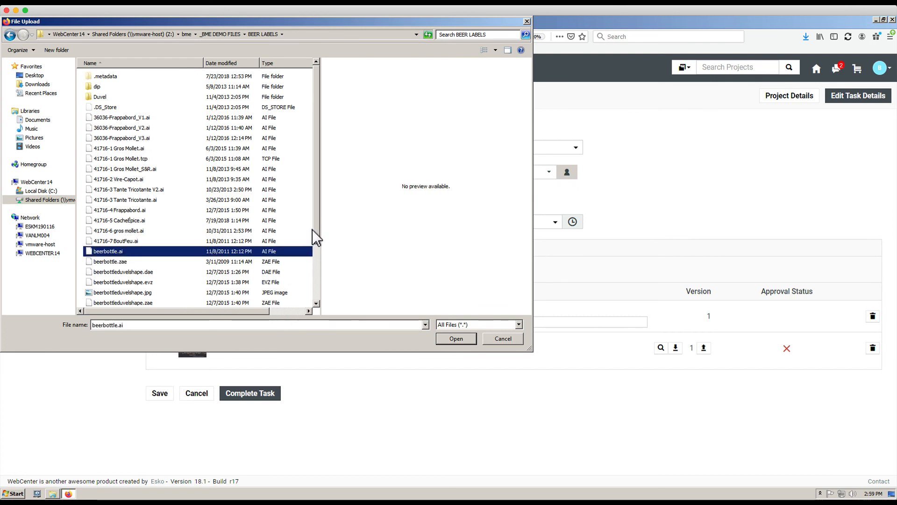
click(160, 178)
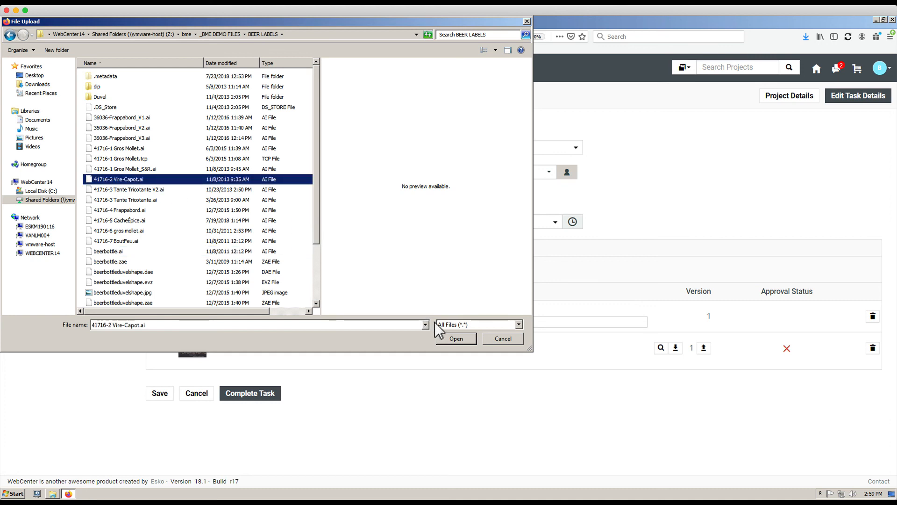
click(452, 340)
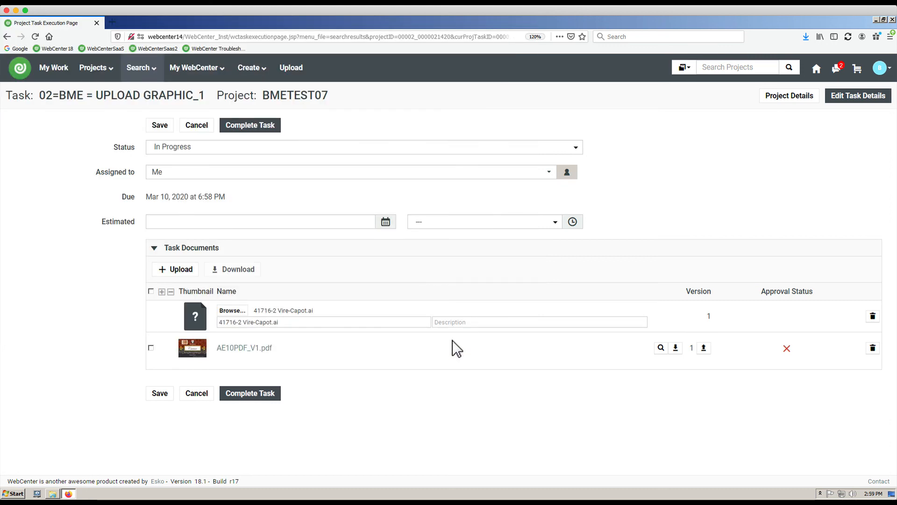
click(250, 396)
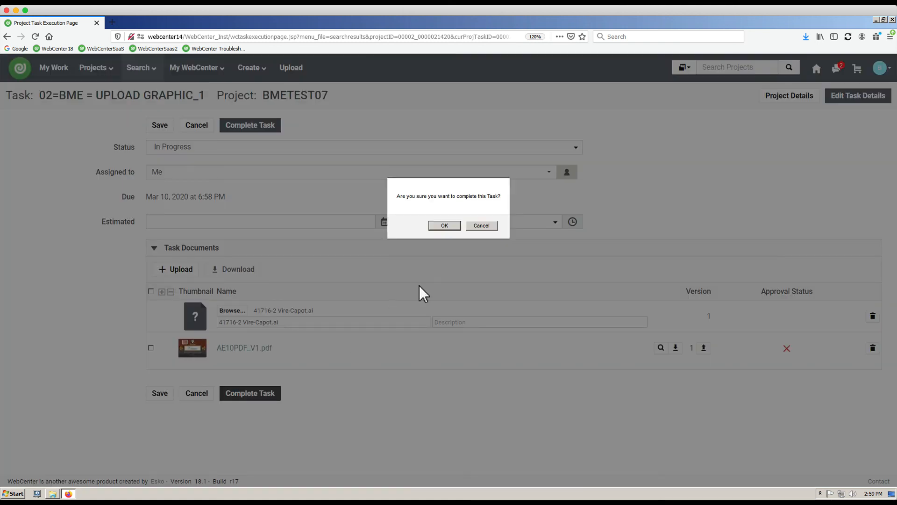
click(445, 225)
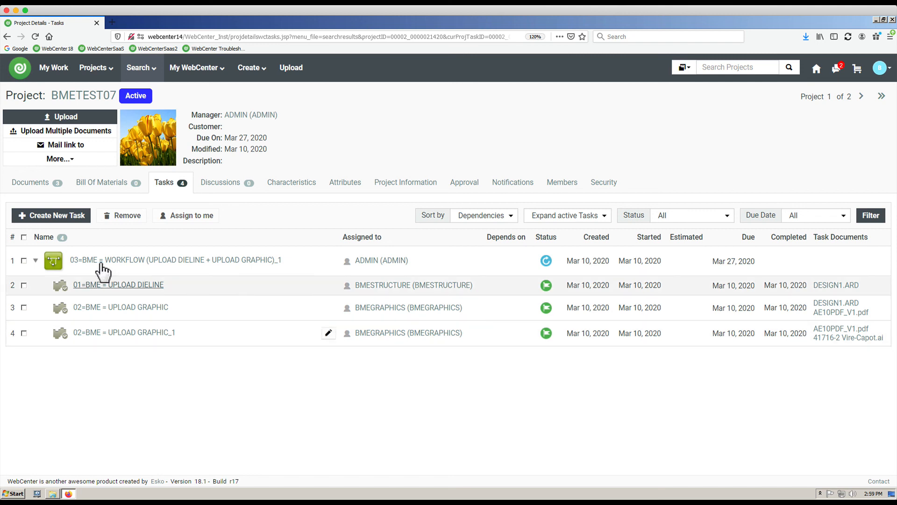
Step: Check the approval status of the documents in the project's GRAPHIC folder
click(56, 184)
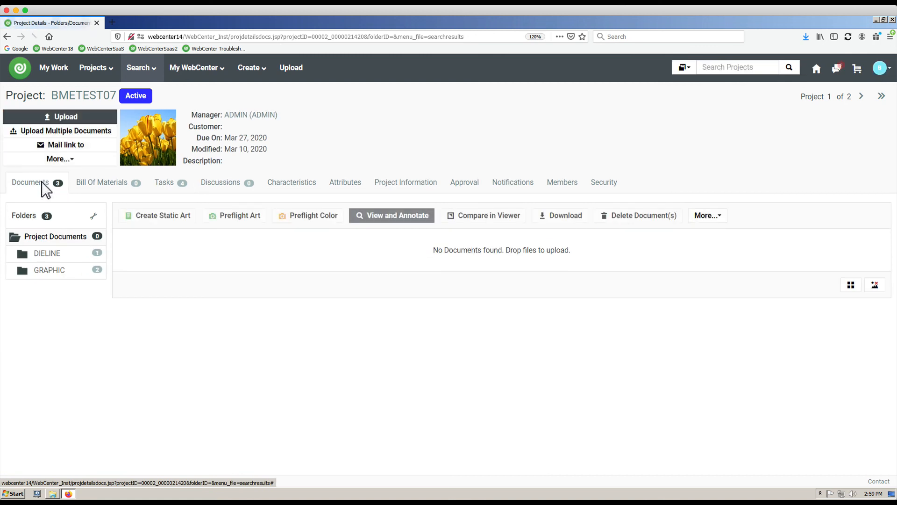
click(62, 276)
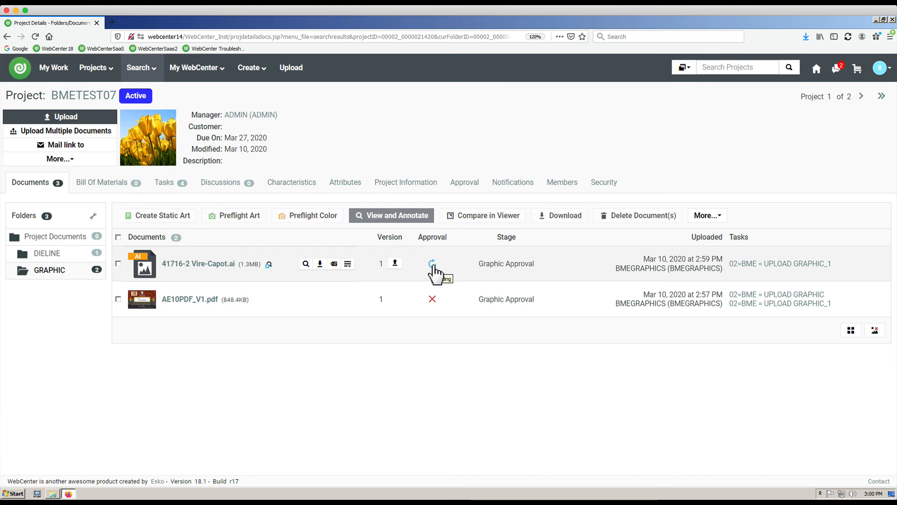
Step: Log out of the BMEGRAPHICS account and log back in as admin with the saved account password
click(880, 68)
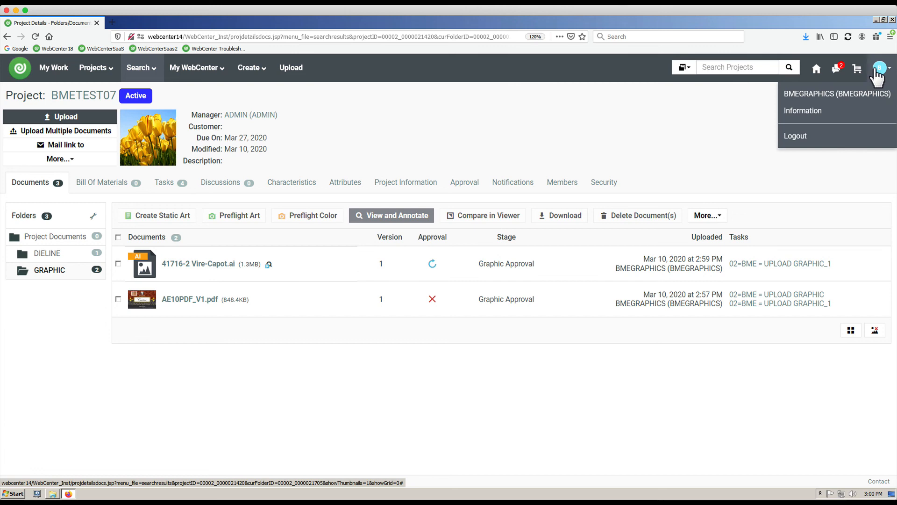
click(850, 135)
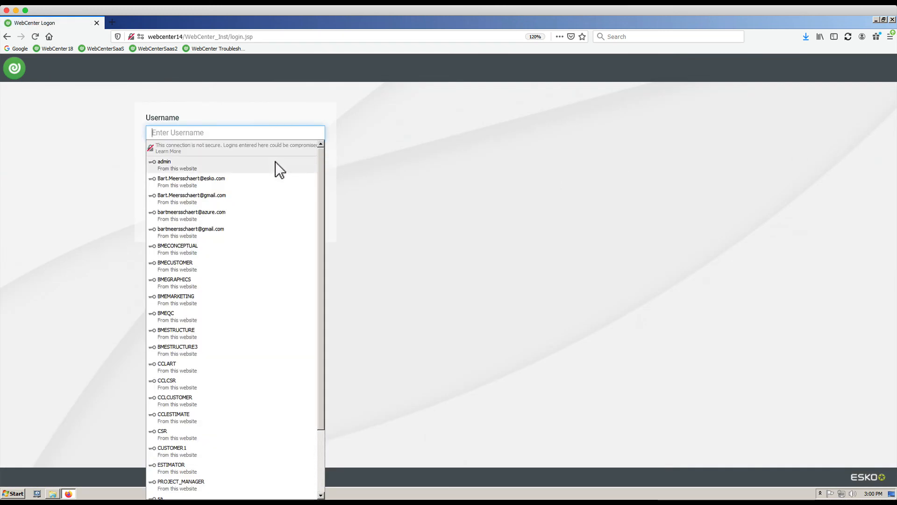
click(276, 162)
click(263, 191)
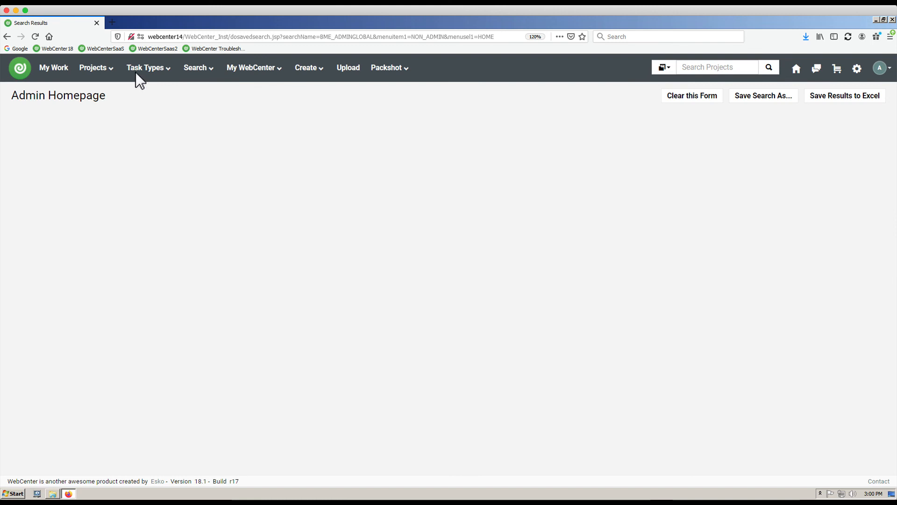
Step: Open the workflow diagram of task type 03=BME = WORKFLOW (UPLOAD DIELINE + UPLOAD GRAPHIC) and view it enlarged in full screen
mouse_move(140, 70)
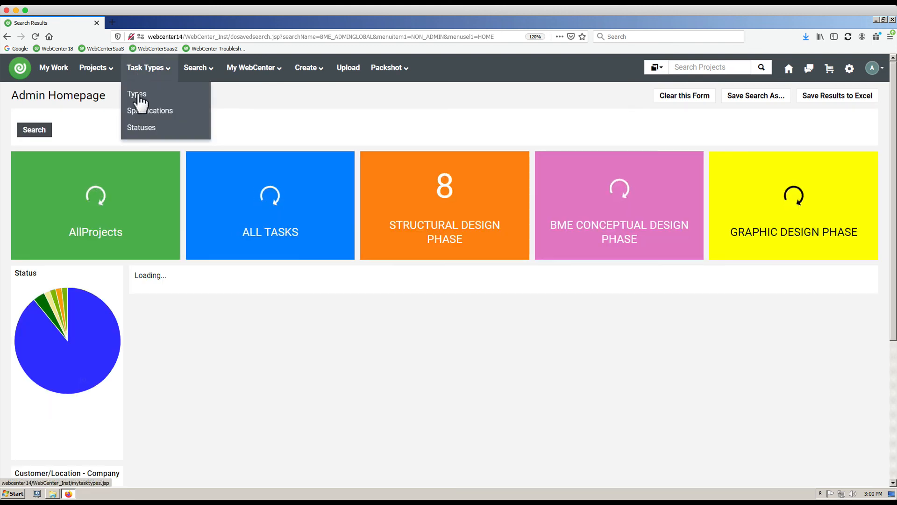
click(138, 95)
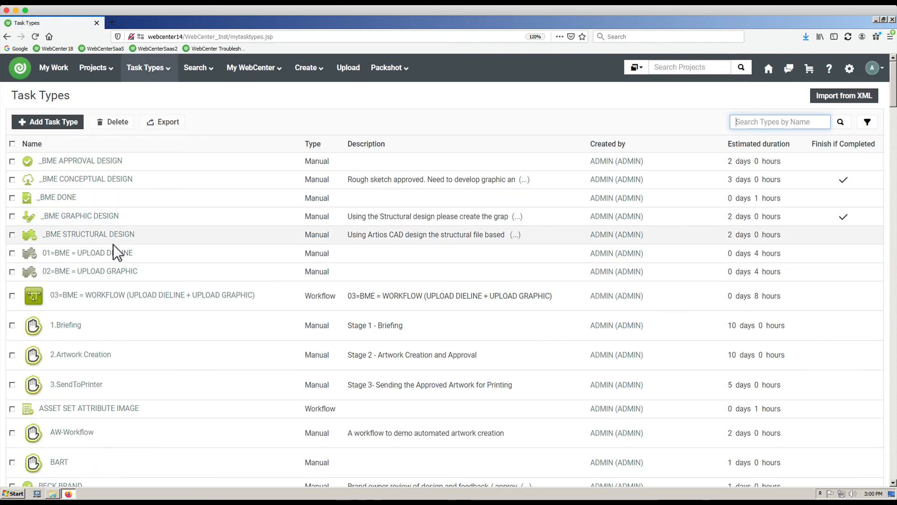
click(105, 293)
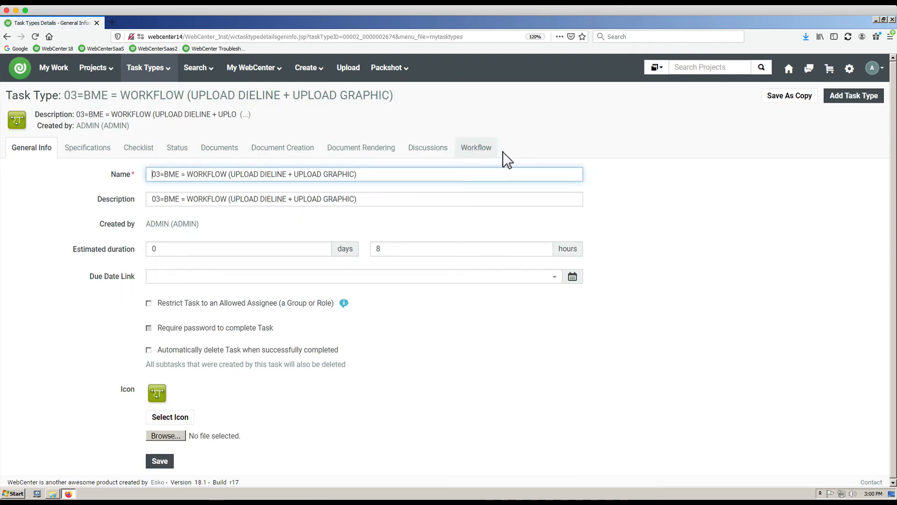
click(491, 147)
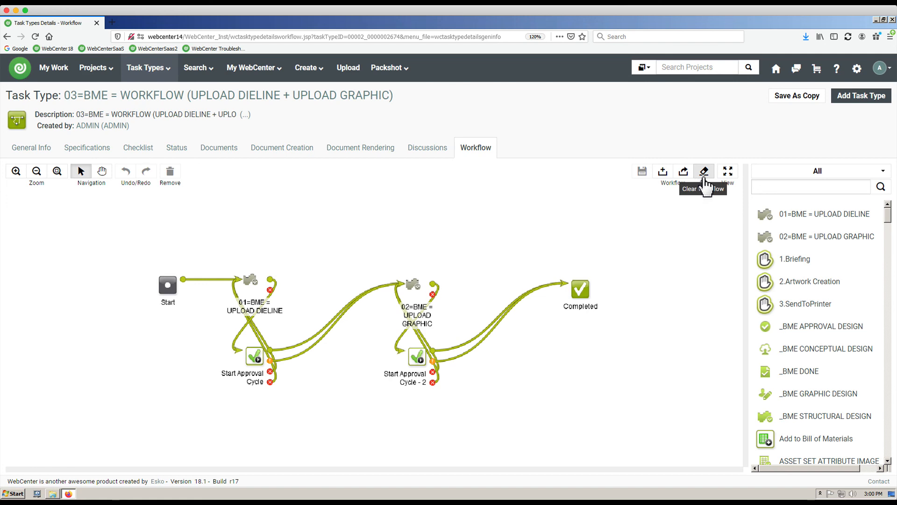
click(727, 176)
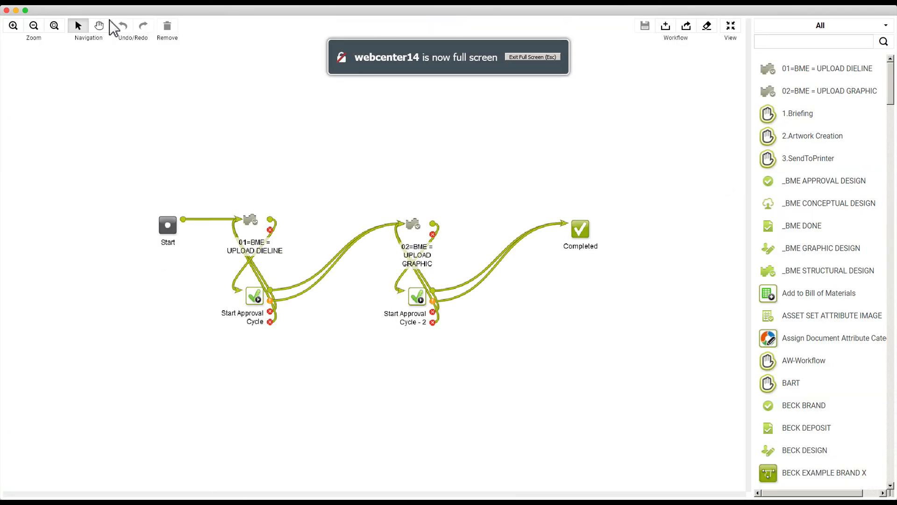
click(13, 25)
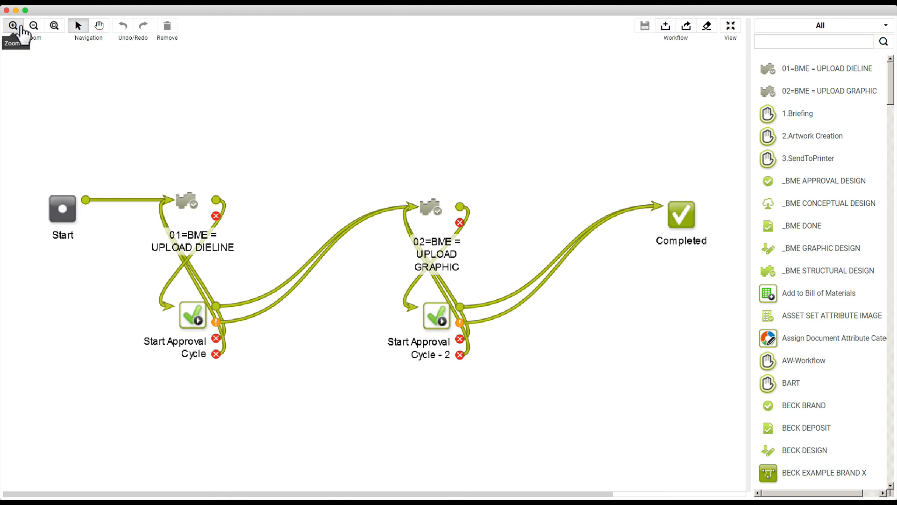
click(593, 5)
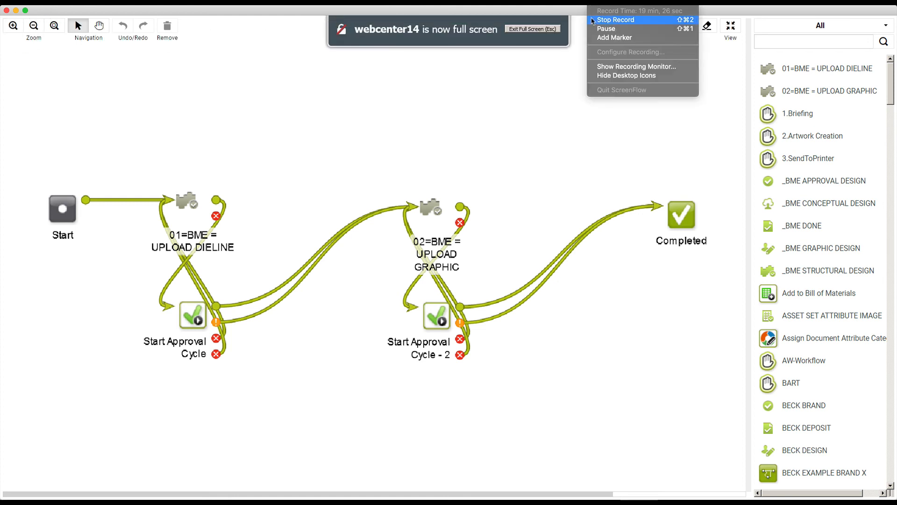